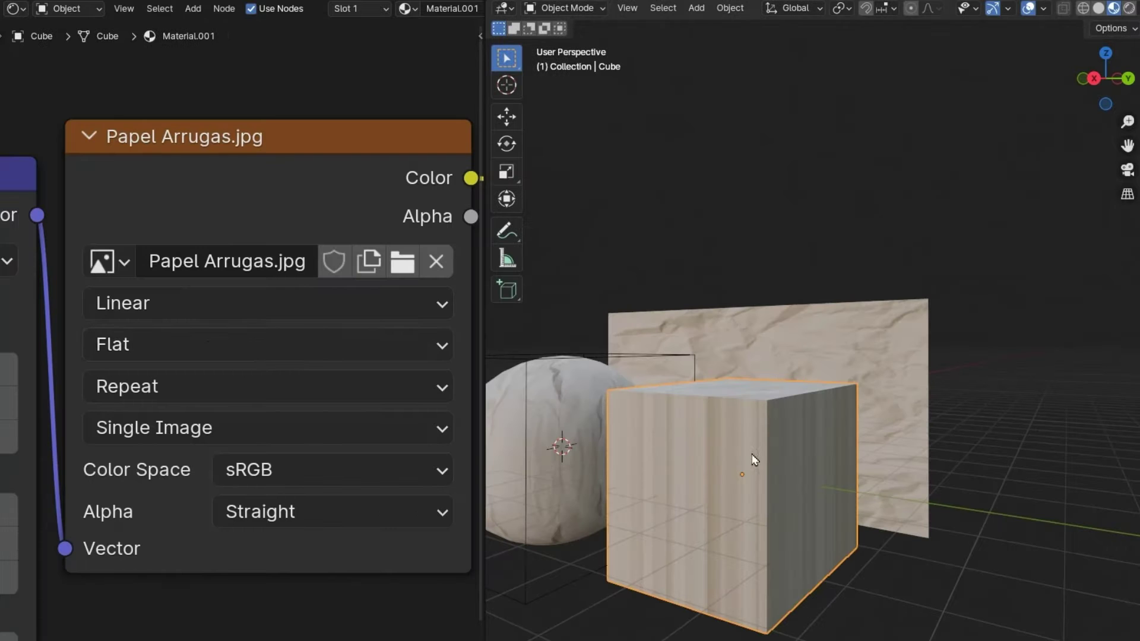
- Set the projection of the cube's Papel Arrugas.jpg texture to Box
{"action": "left_click", "coordinate": [207, 344]}
{"action": "left_click", "coordinate": [184, 464]}
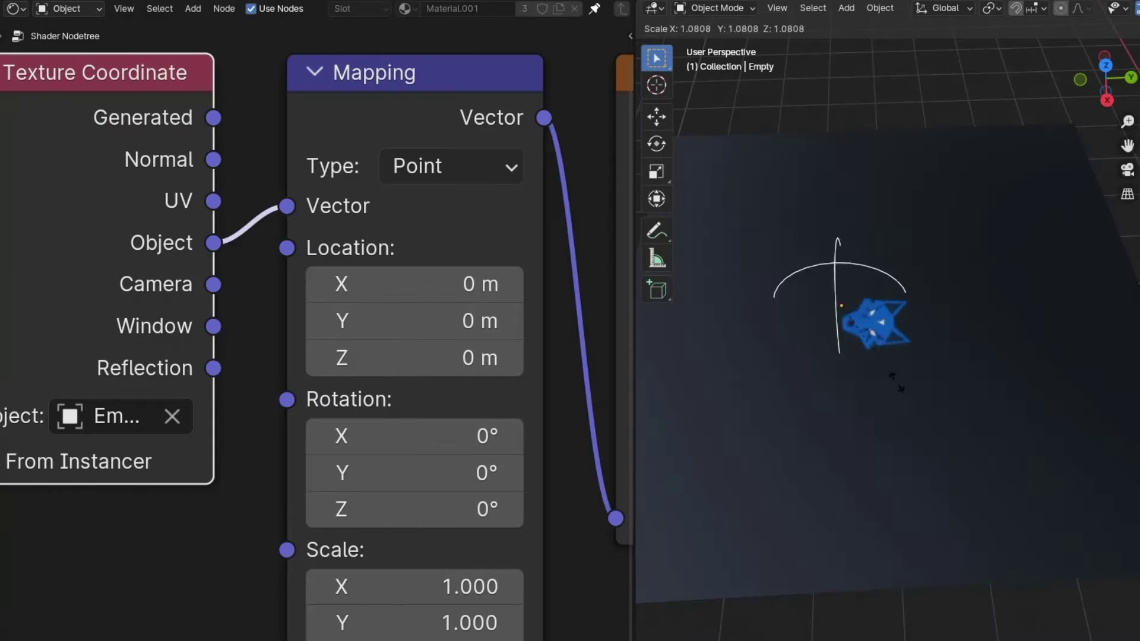
- Reposition the Empty that controls the wolf logo on the plane, and set the cube's logo texture projection to Box
{"action": "key", "text": "g"}
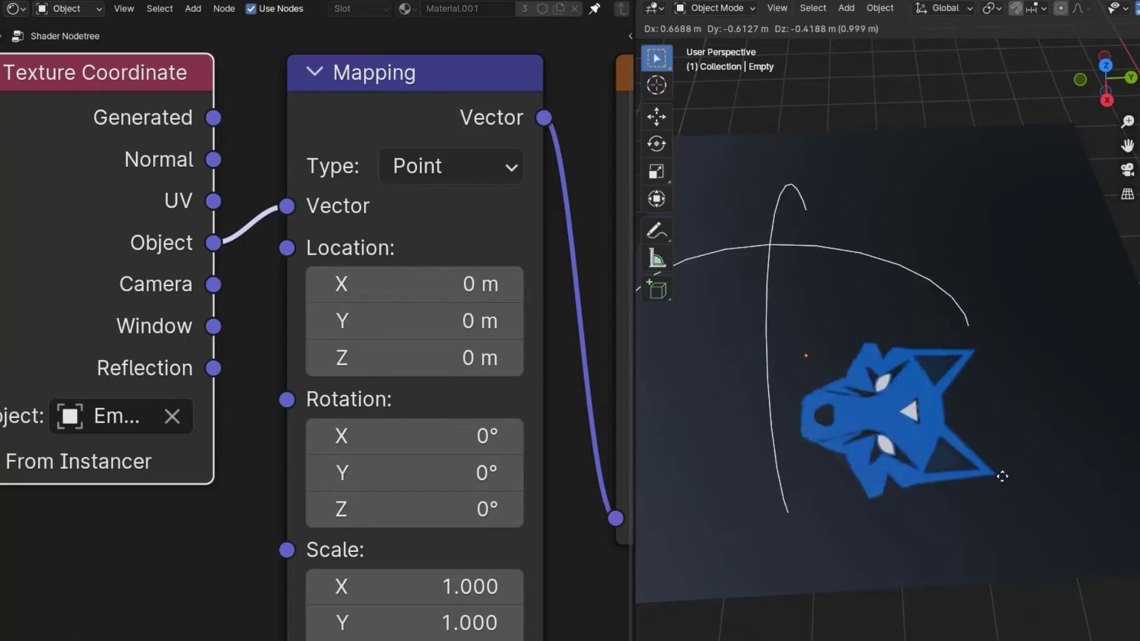
{"action": "left_click", "coordinate": [232, 278]}
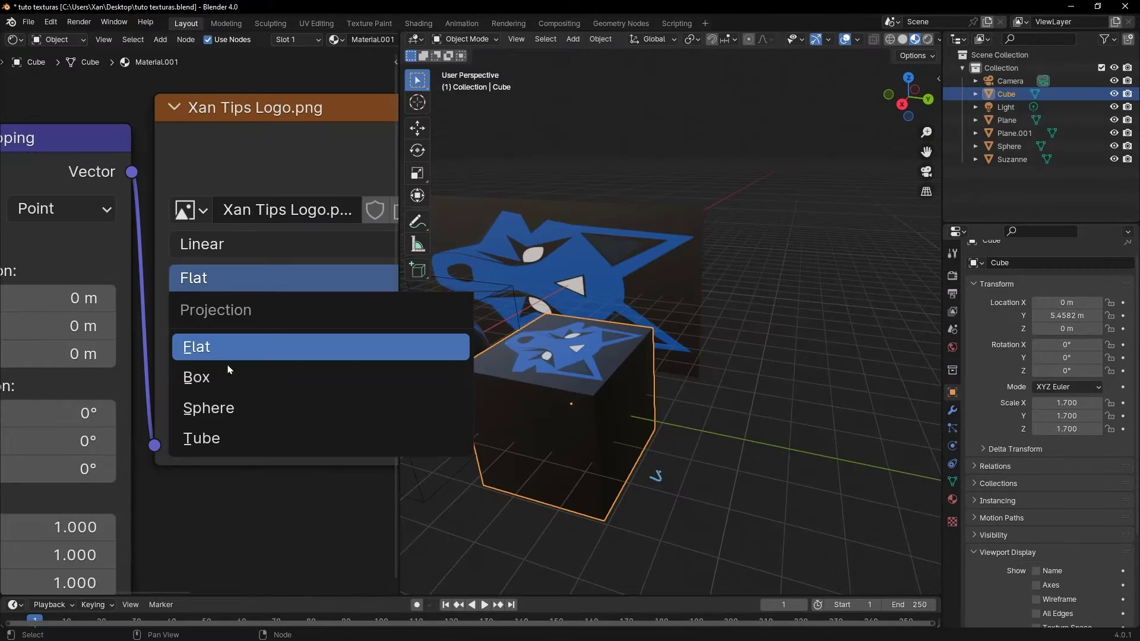
{"action": "left_click", "coordinate": [196, 377]}
{"action": "middle_click_drag", "start_coordinate": [654, 357], "coordinate": [594, 356]}
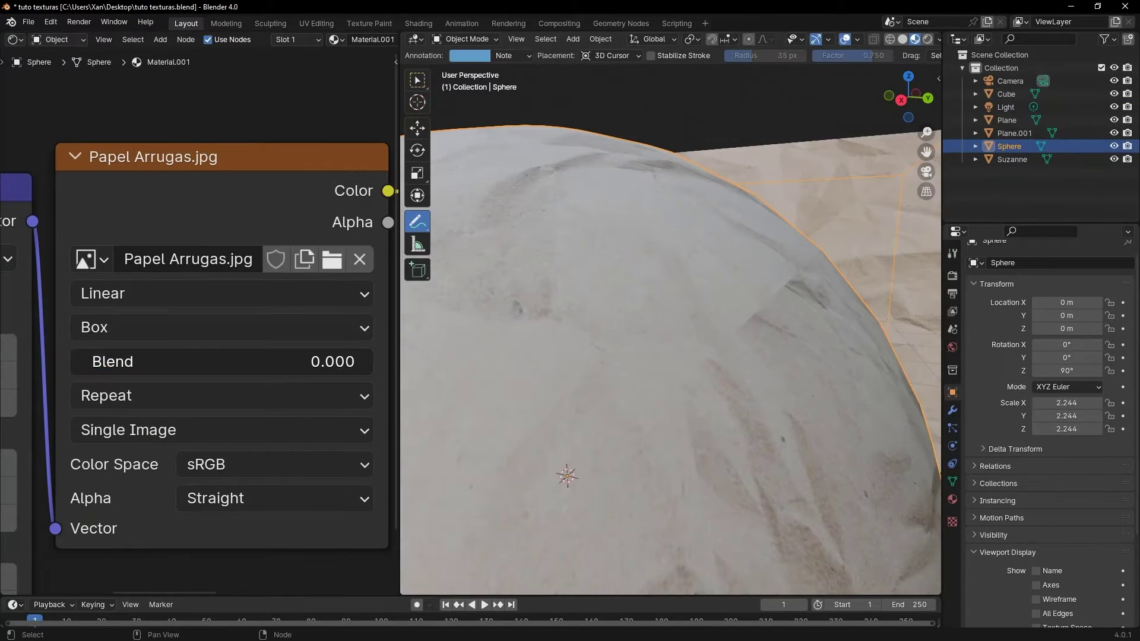
- Increase the Box projection's Blend on the sphere's Papel Arrugas.jpg texture
{"action": "left_click_drag", "start_coordinate": [219, 361], "coordinate": [250, 362]}
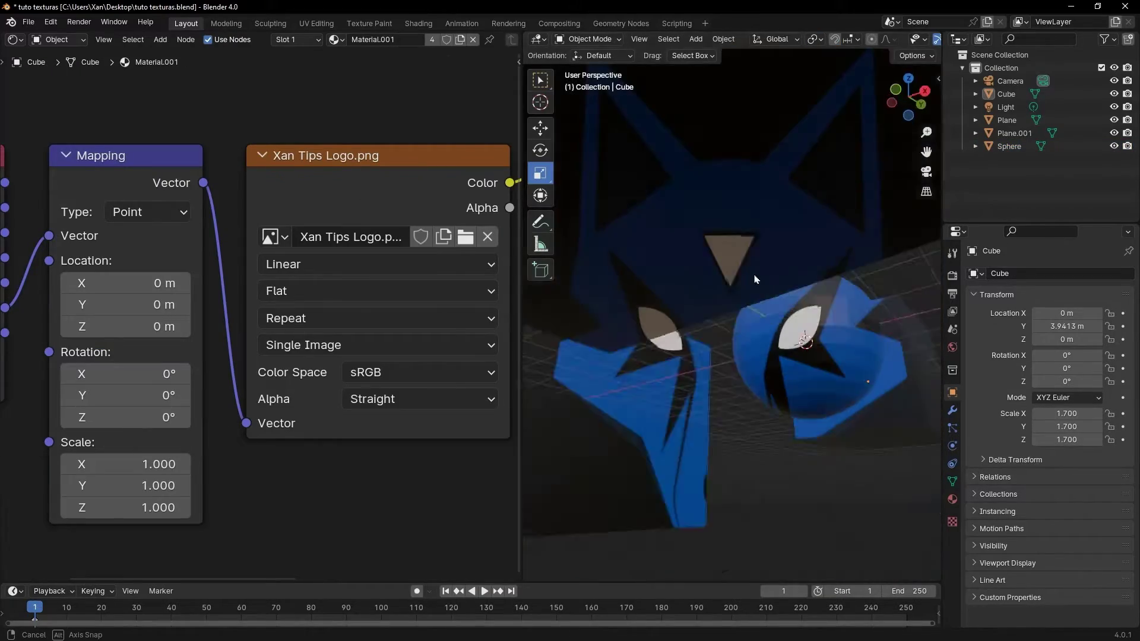
{"action": "middle_click_drag", "start_coordinate": [756, 279], "coordinate": [782, 310]}
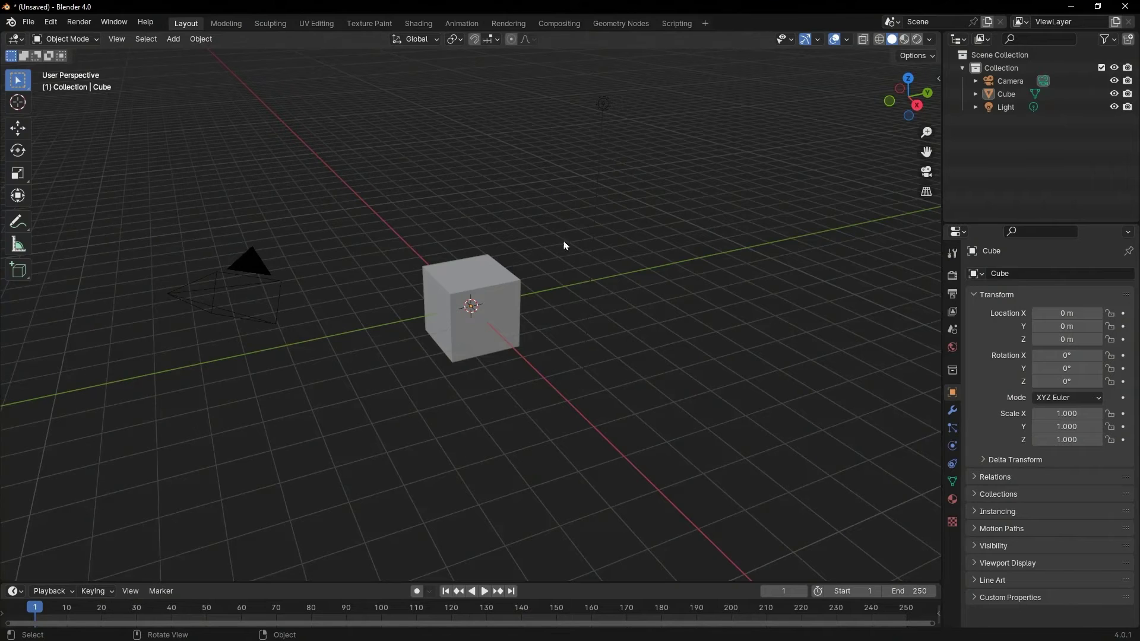
- Replace the default cube with a UV sphere and display it in Material Preview shading
{"action": "left_click", "coordinate": [433, 312]}
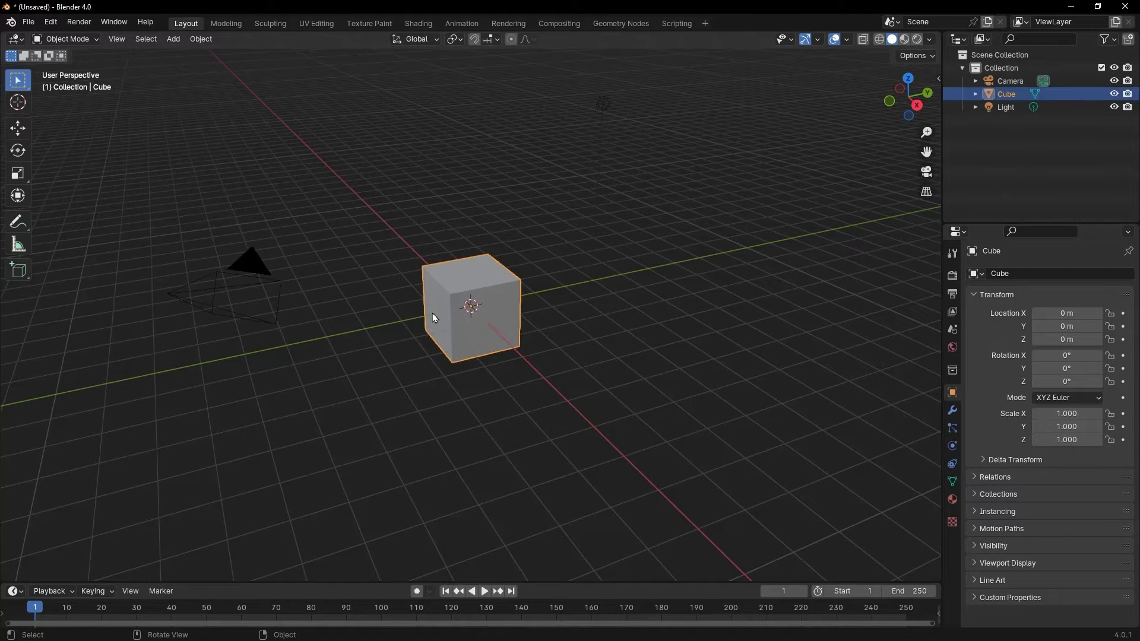
{"action": "key", "text": "Delete"}
{"action": "left_click", "coordinate": [184, 44]}
{"action": "mouse_move", "coordinate": [185, 54]}
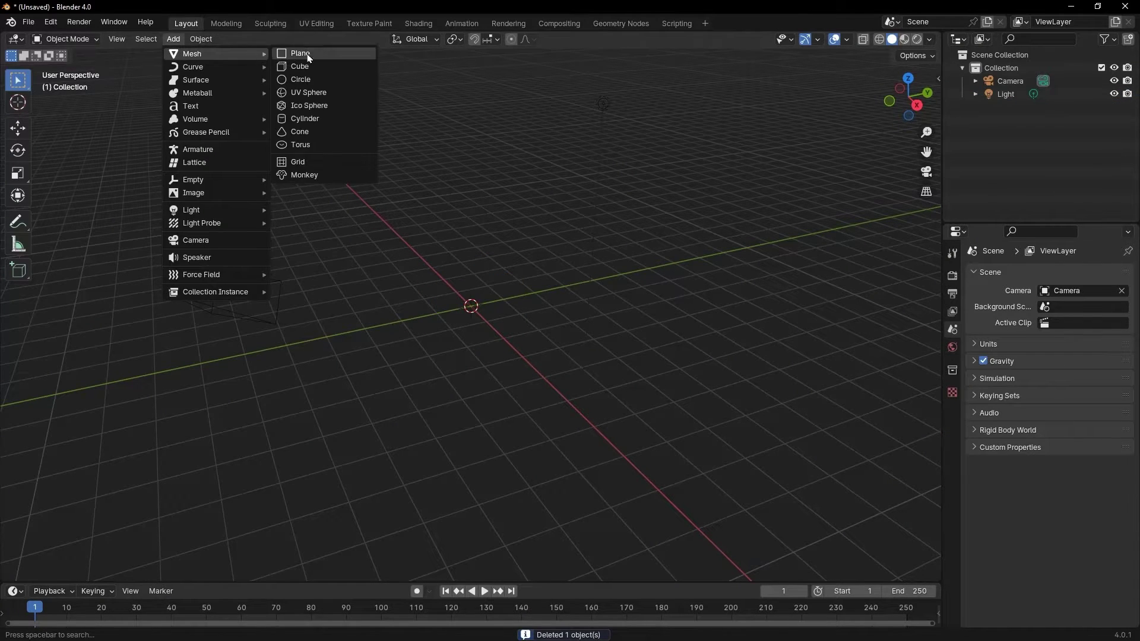
{"action": "left_click", "coordinate": [317, 95]}
{"action": "scroll", "coordinate": [502, 355], "scroll_direction": "up", "scroll_amount": 8}
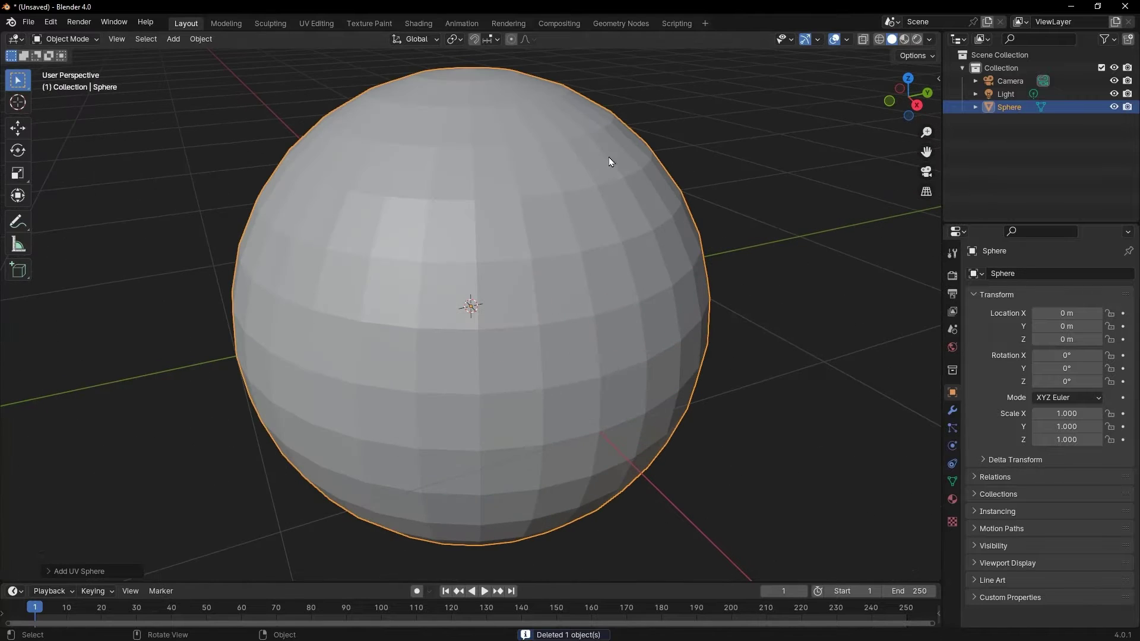
{"action": "left_click", "coordinate": [903, 42]}
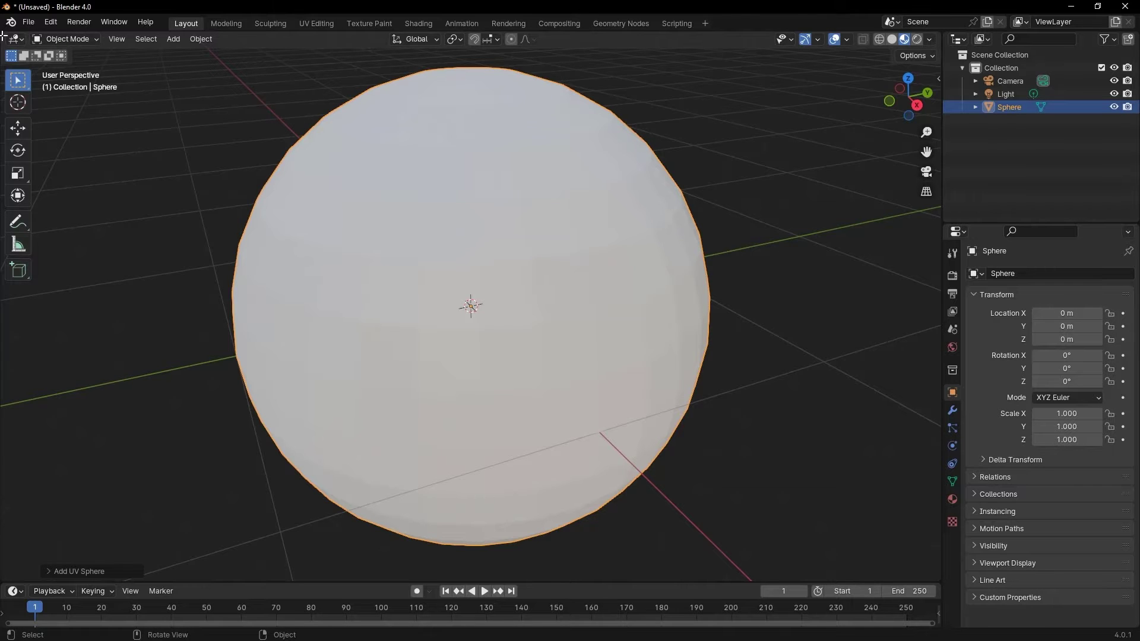
- Split the 3D viewport into two side-by-side areas and turn the left one into a Shader Editor with its sidebar hidden
{"action": "left_click_drag", "start_coordinate": [3, 35], "coordinate": [522, 149]}
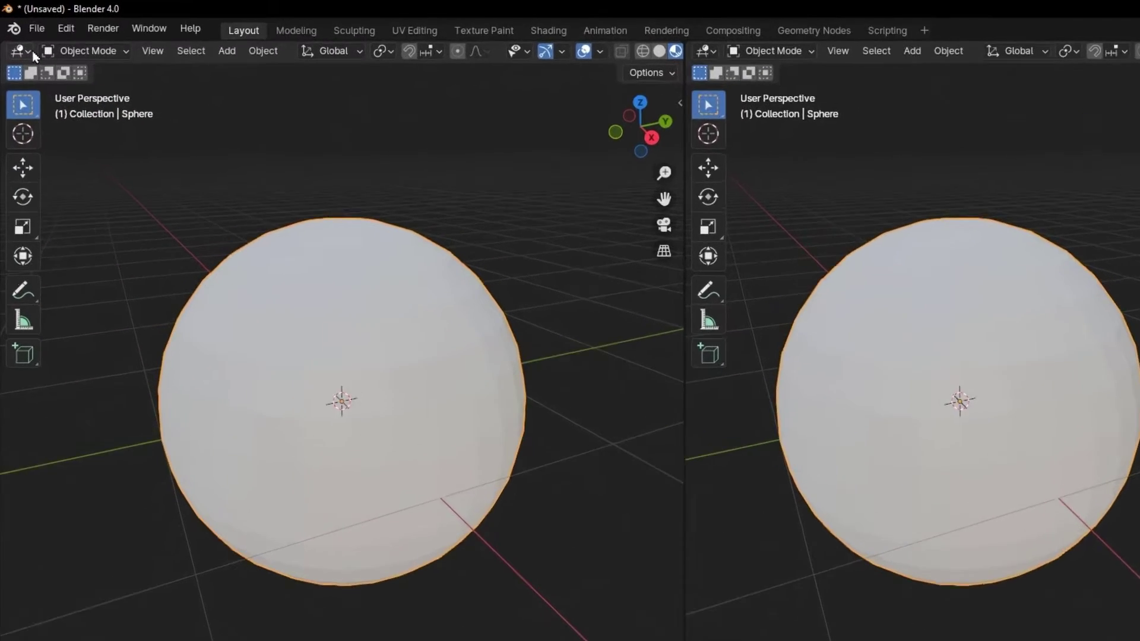
{"action": "left_click", "coordinate": [16, 39]}
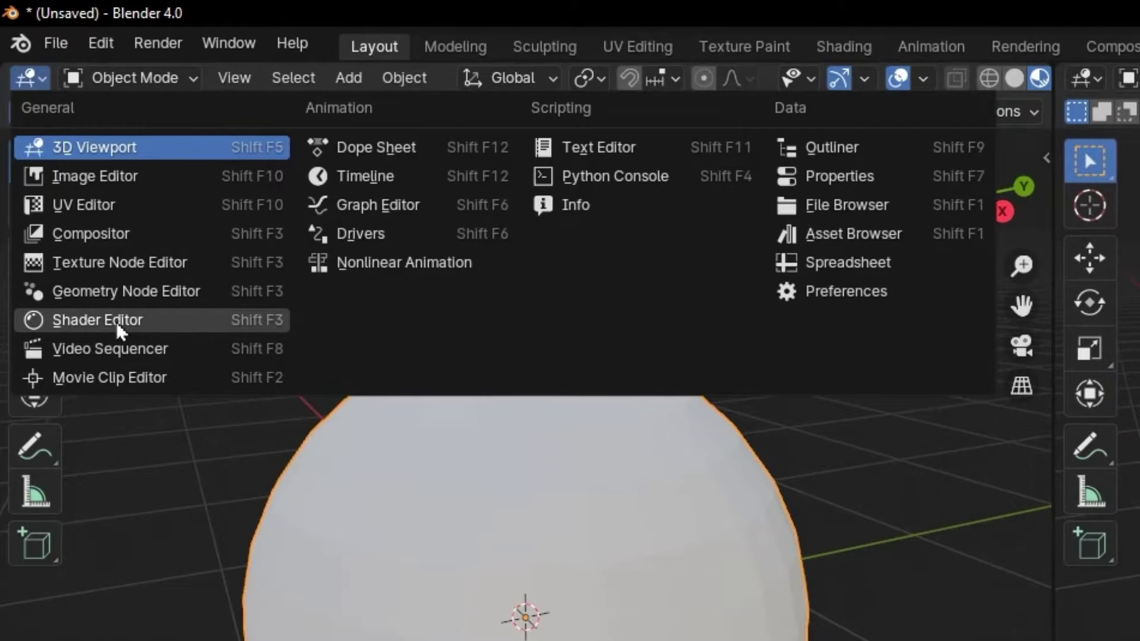
{"action": "left_click", "coordinate": [116, 322]}
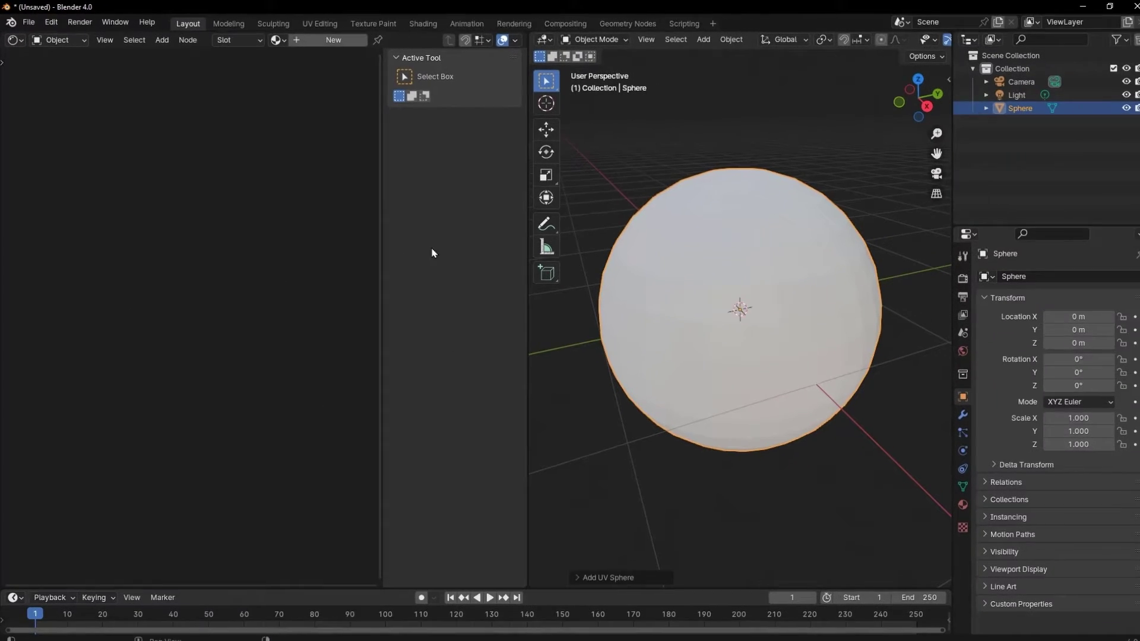
{"action": "key", "text": "n"}
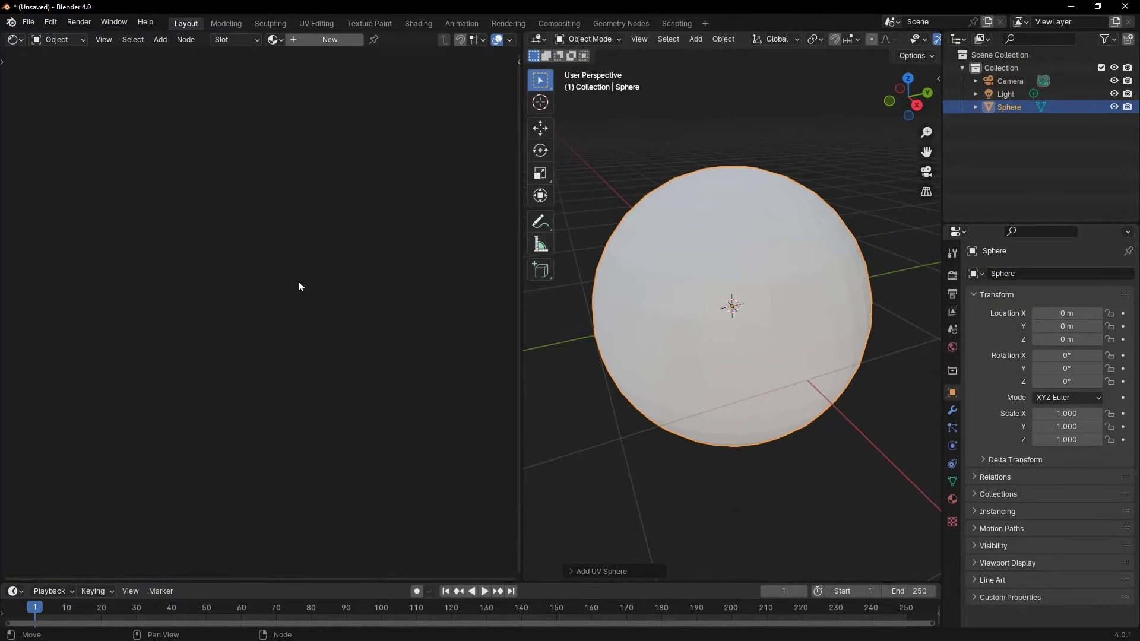
- Create a new material for the sphere and set its Base Color to a pale cream
{"action": "left_click", "coordinate": [329, 40]}
{"action": "scroll", "coordinate": [295, 201], "scroll_direction": "up", "scroll_amount": 3}
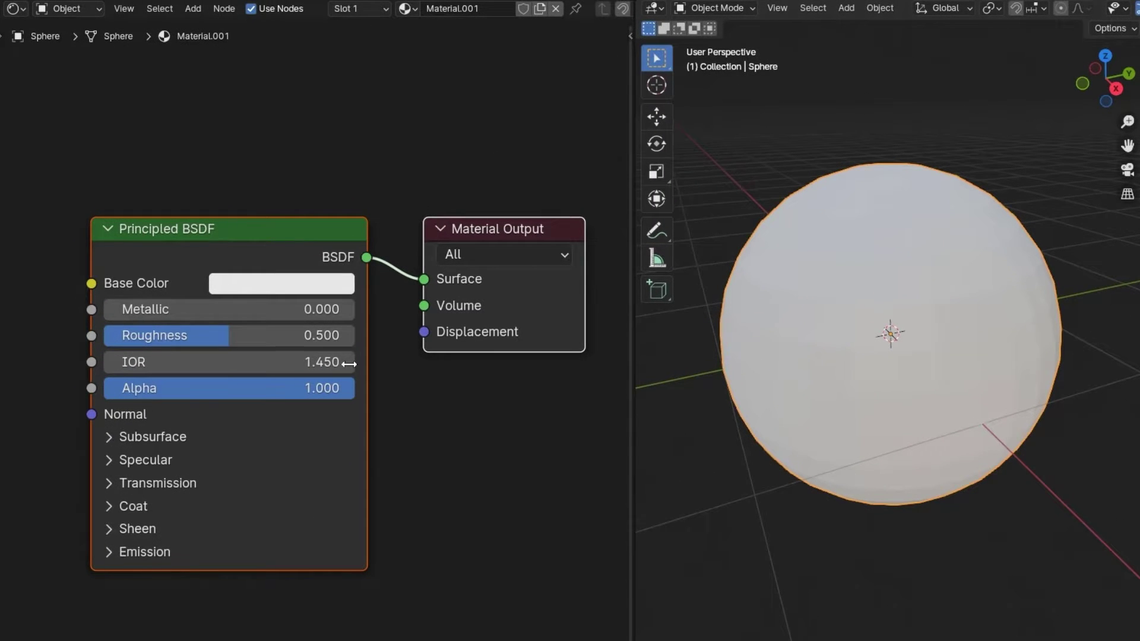
{"action": "left_click", "coordinate": [264, 291]}
{"action": "left_click_drag", "start_coordinate": [324, 333], "coordinate": [318, 416]}
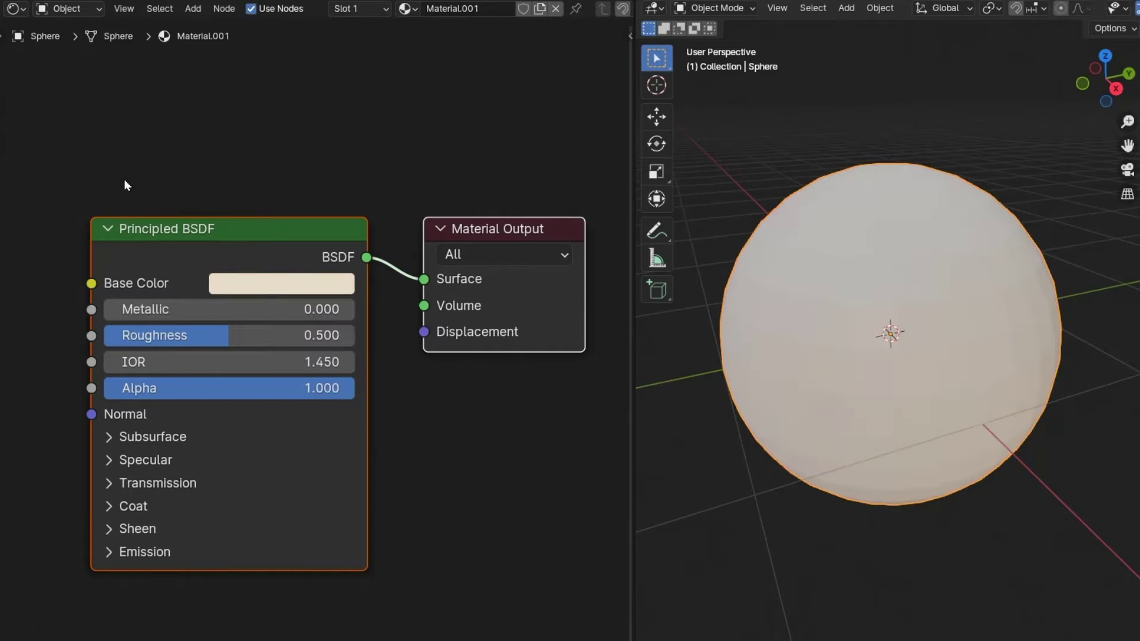
- Add a Gradient Texture node with its Color output connected to the Principled BSDF's Base Color
{"action": "middle_click_drag", "start_coordinate": [125, 185], "coordinate": [347, 201]}
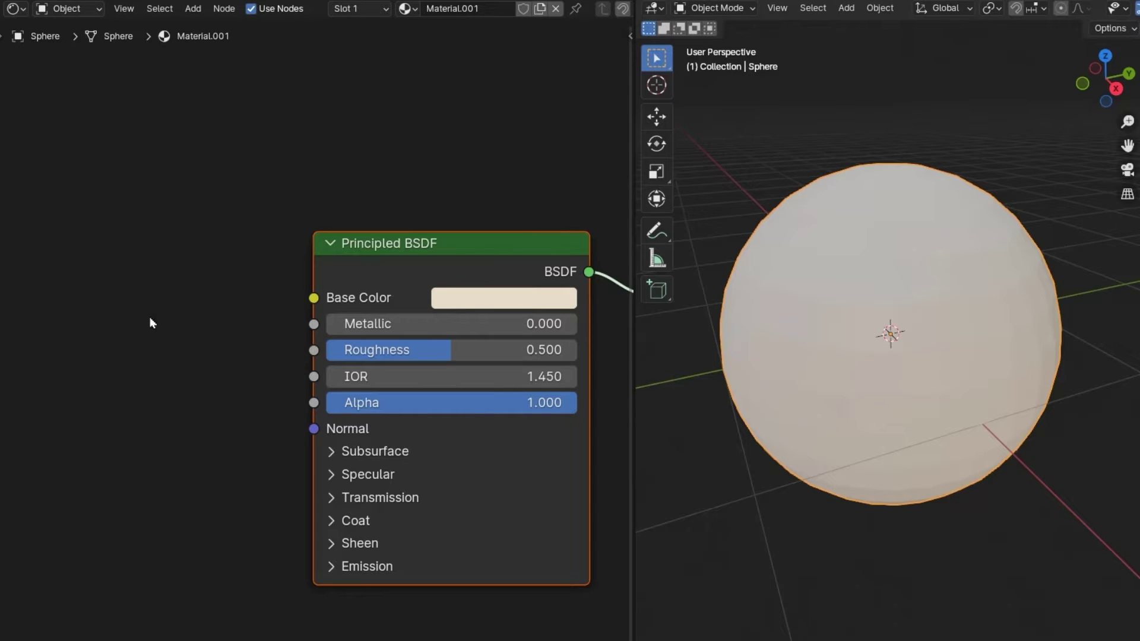
{"action": "left_click_drag", "start_coordinate": [309, 298], "coordinate": [168, 283]}
{"action": "type", "text": "gradient"}
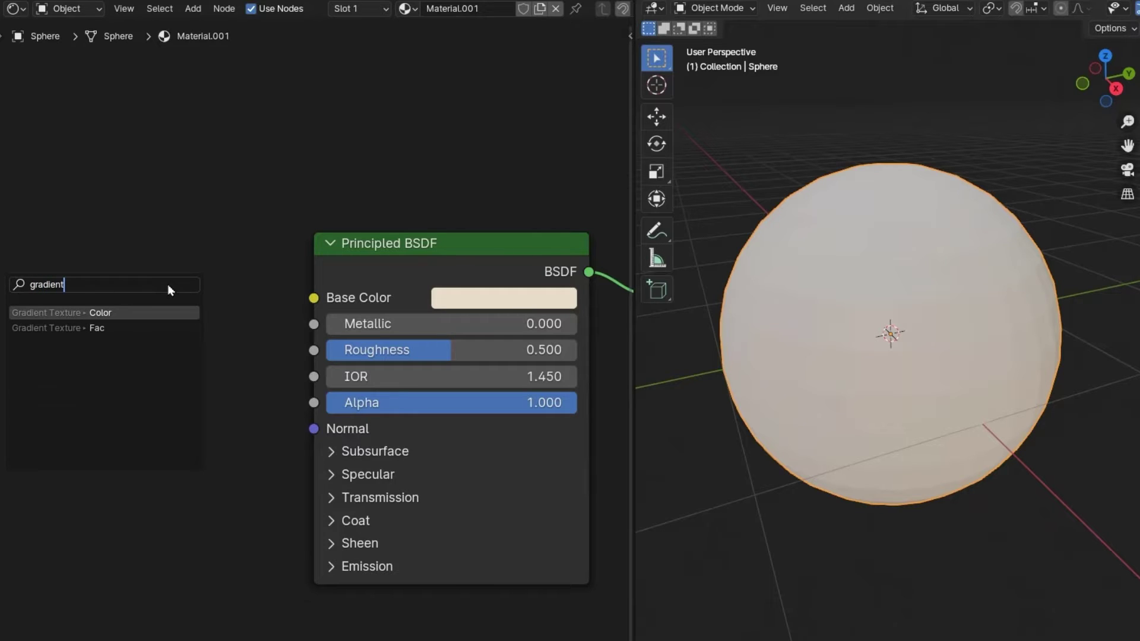
{"action": "key", "text": "Return"}
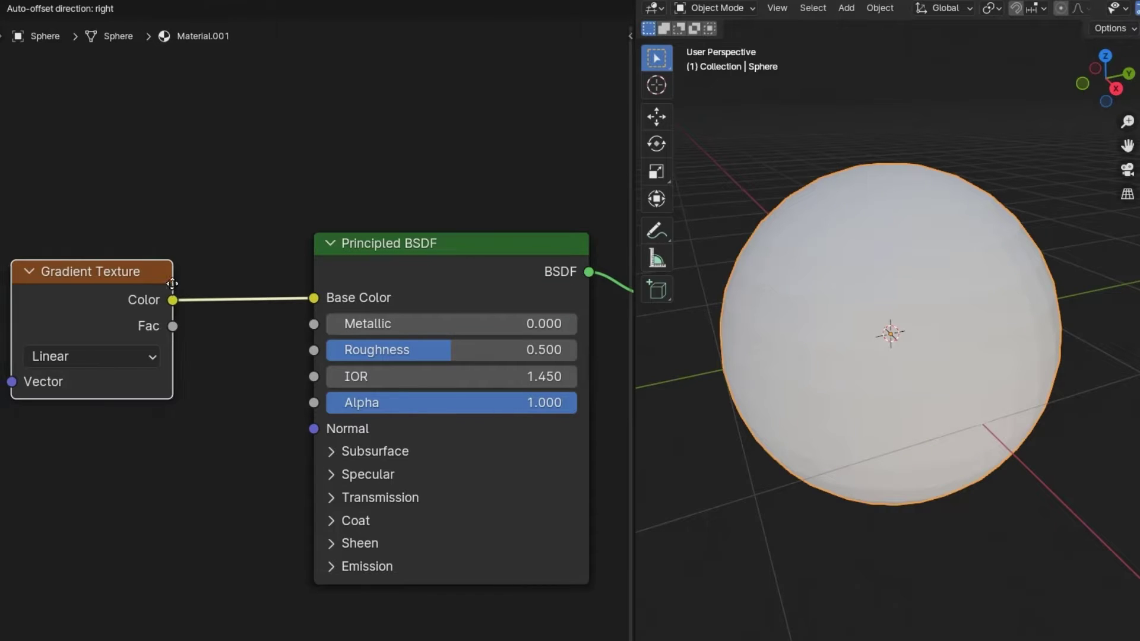
{"action": "left_click", "coordinate": [185, 292]}
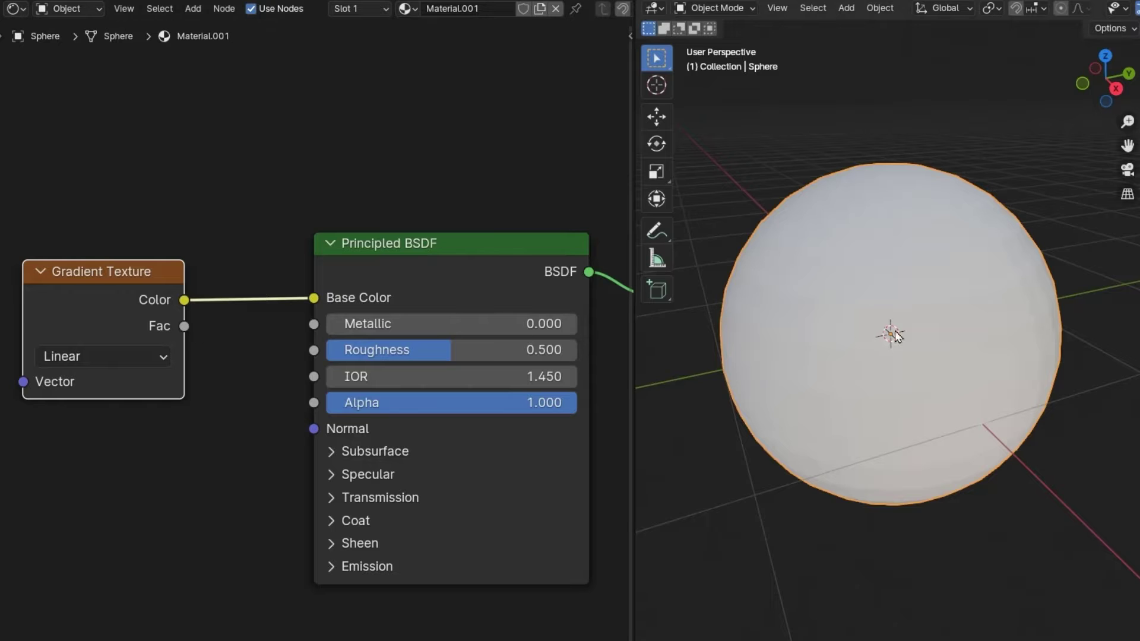
- View the sphere from the front and insert a Color Ramp node between the Gradient Texture and the Principled BSDF
{"action": "mouse_move", "coordinate": [817, 363]}
{"action": "middle_mouse_down"}
{"action": "mouse_move", "coordinate": [987, 351]}
{"action": "mouse_move", "coordinate": [1024, 305]}
{"action": "mouse_move", "coordinate": [1085, 306]}
{"action": "mouse_move", "coordinate": [919, 301]}
{"action": "mouse_move", "coordinate": [947, 391]}
{"action": "mouse_move", "coordinate": [873, 256]}
{"action": "mouse_move", "coordinate": [848, 234]}
{"action": "mouse_move", "coordinate": [827, 362]}
{"action": "mouse_move", "coordinate": [994, 332]}
{"action": "mouse_move", "coordinate": [866, 295]}
{"action": "mouse_move", "coordinate": [990, 205]}
{"action": "middle_mouse_up"}
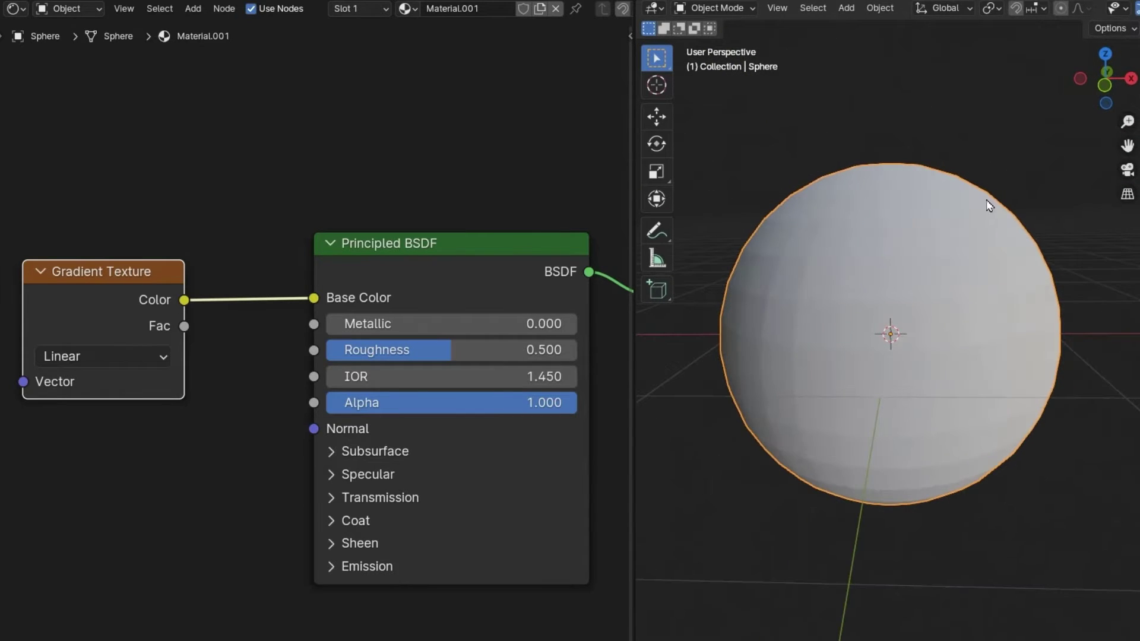
{"action": "left_click", "coordinate": [1106, 87]}
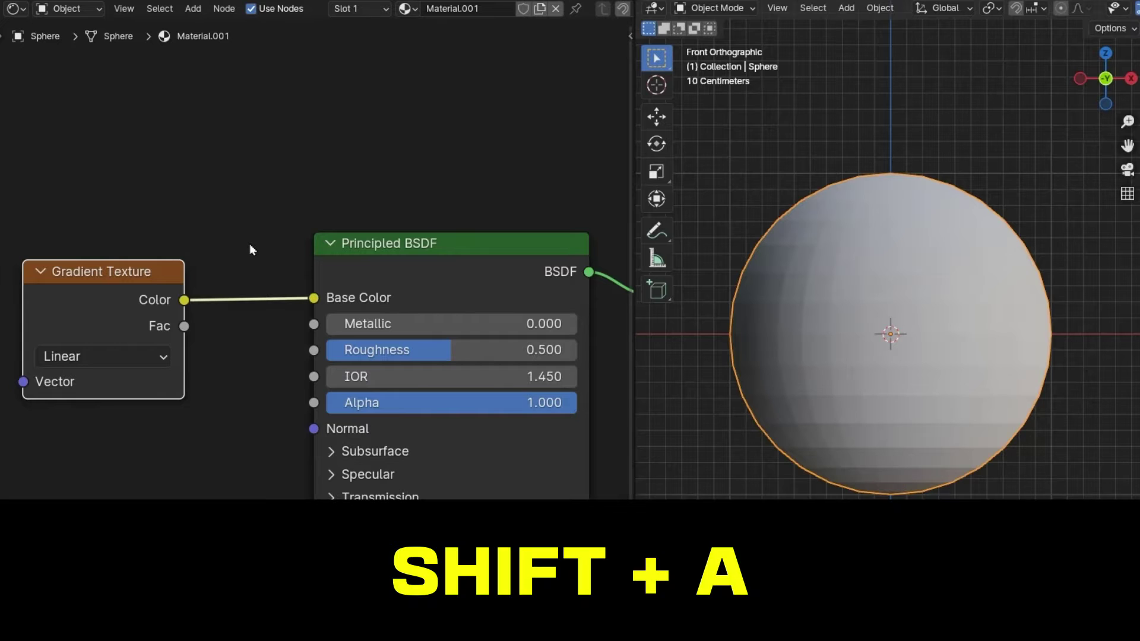
{"action": "key", "text": "shift+a"}
{"action": "type", "text": "color ramp"}
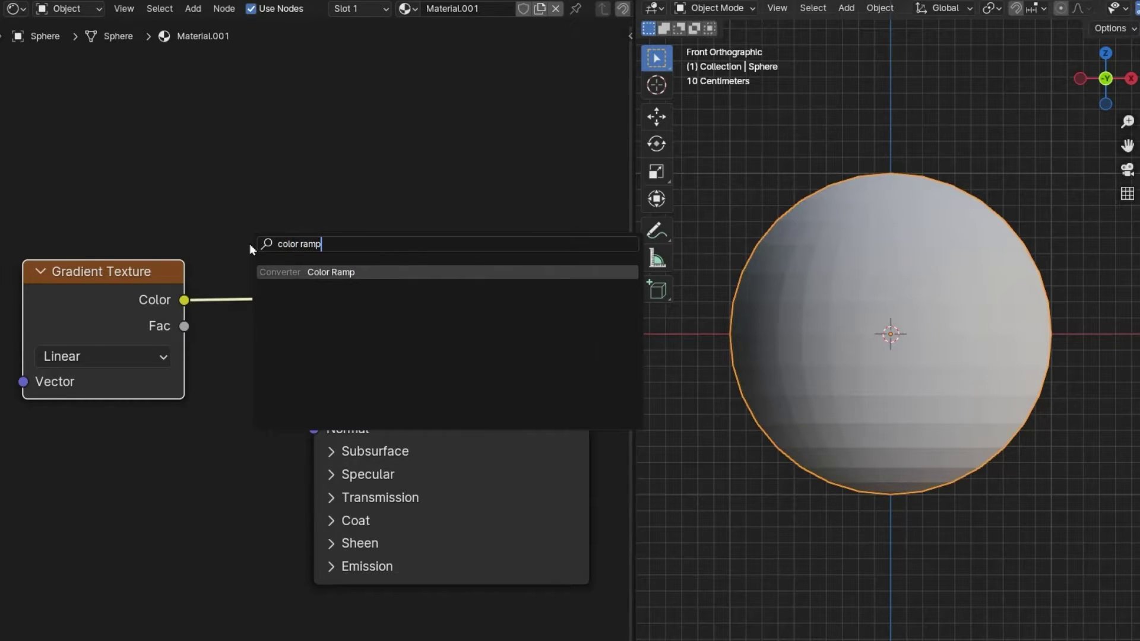
{"action": "key", "text": "Return"}
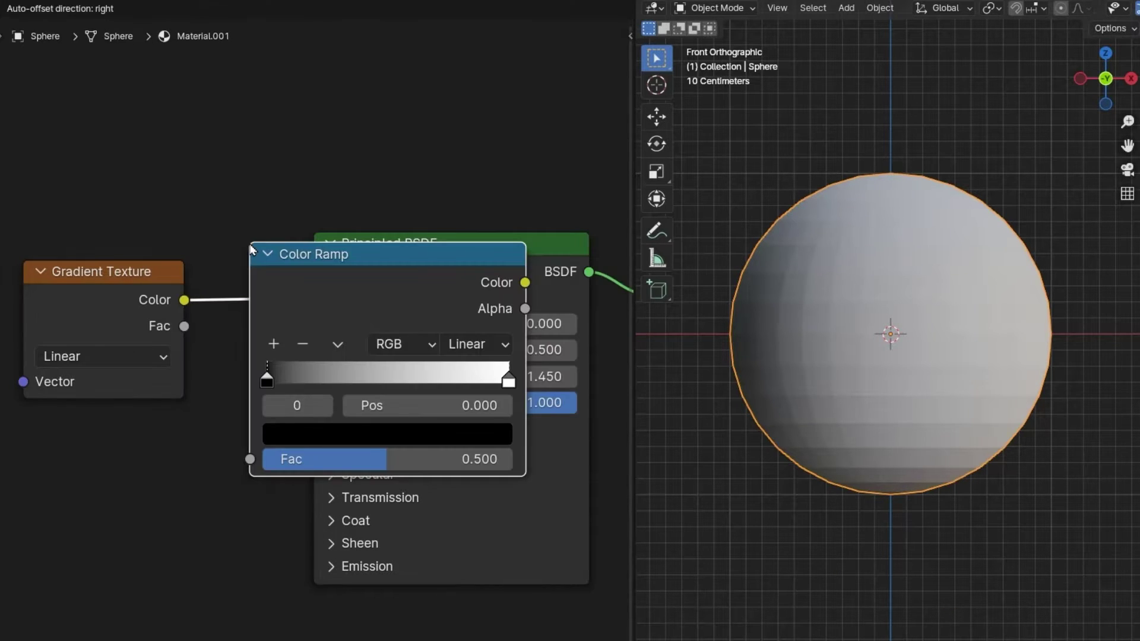
{"action": "left_click", "coordinate": [240, 228]}
- Move the Color Ramp's black stop to position 0.448
{"action": "scroll", "coordinate": [448, 336], "scroll_direction": "up", "scroll_amount": 2}
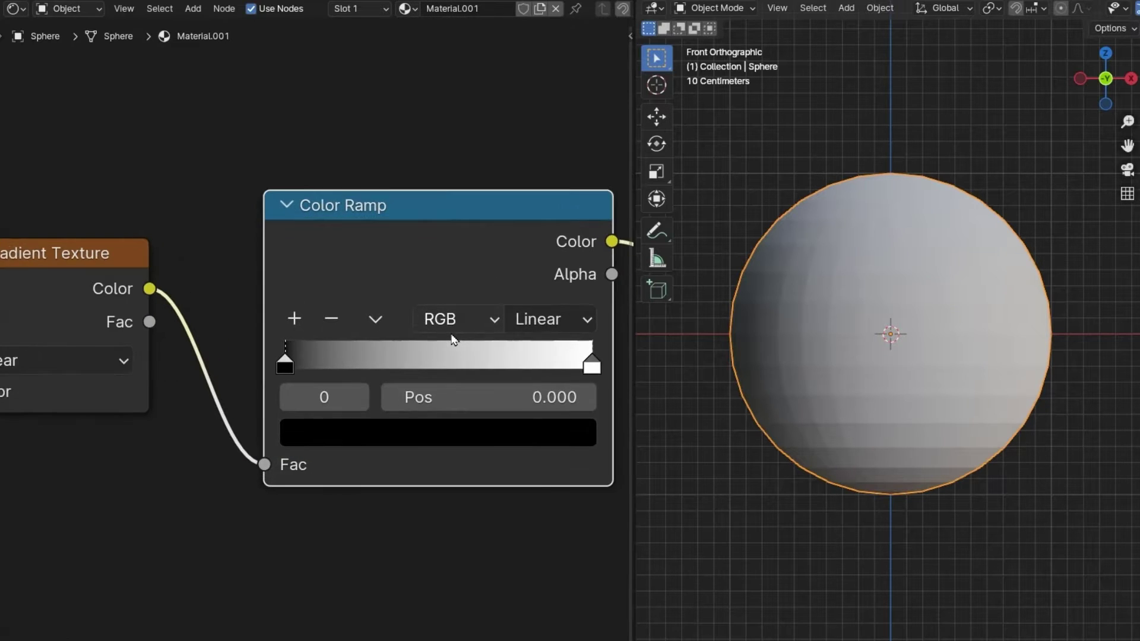
{"action": "scroll", "coordinate": [453, 339], "scroll_direction": "up", "scroll_amount": 1}
{"action": "middle_click_drag", "start_coordinate": [516, 135], "coordinate": [406, 132]}
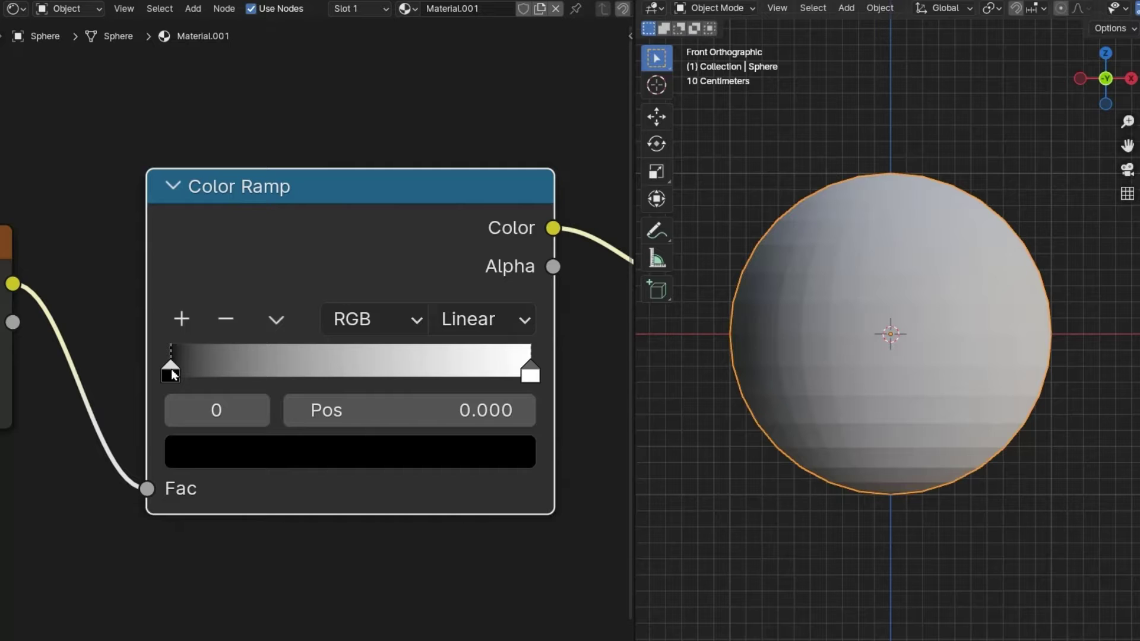
{"action": "mouse_move", "coordinate": [172, 374]}
{"action": "left_mouse_down"}
{"action": "mouse_move", "coordinate": [413, 374]}
{"action": "mouse_move", "coordinate": [197, 374]}
{"action": "mouse_move", "coordinate": [394, 374]}
{"action": "mouse_move", "coordinate": [331, 375]}
{"action": "left_mouse_up"}
- Recolor the ramp's white end stop pure blue with hue 0.667, and its black stop bright green
{"action": "mouse_move", "coordinate": [531, 375]}
{"action": "left_mouse_down"}
{"action": "mouse_move", "coordinate": [173, 377]}
{"action": "mouse_move", "coordinate": [446, 375]}
{"action": "mouse_move", "coordinate": [416, 410]}
{"action": "mouse_move", "coordinate": [518, 410]}
{"action": "left_mouse_up"}
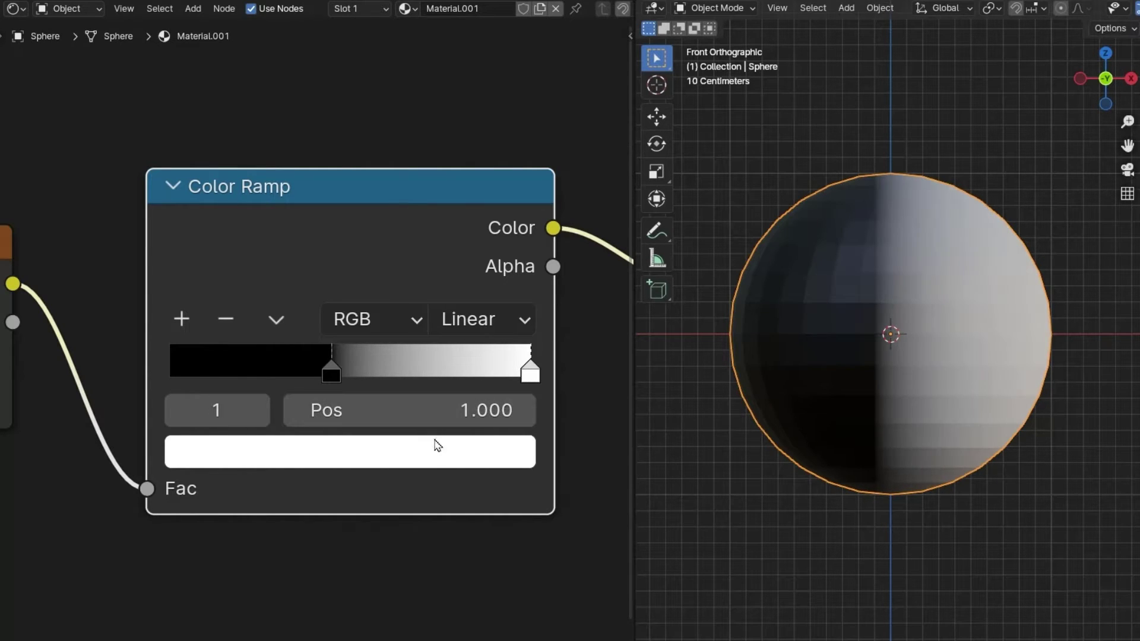
{"action": "left_click", "coordinate": [429, 458]}
{"action": "left_click_drag", "start_coordinate": [435, 225], "coordinate": [459, 74]}
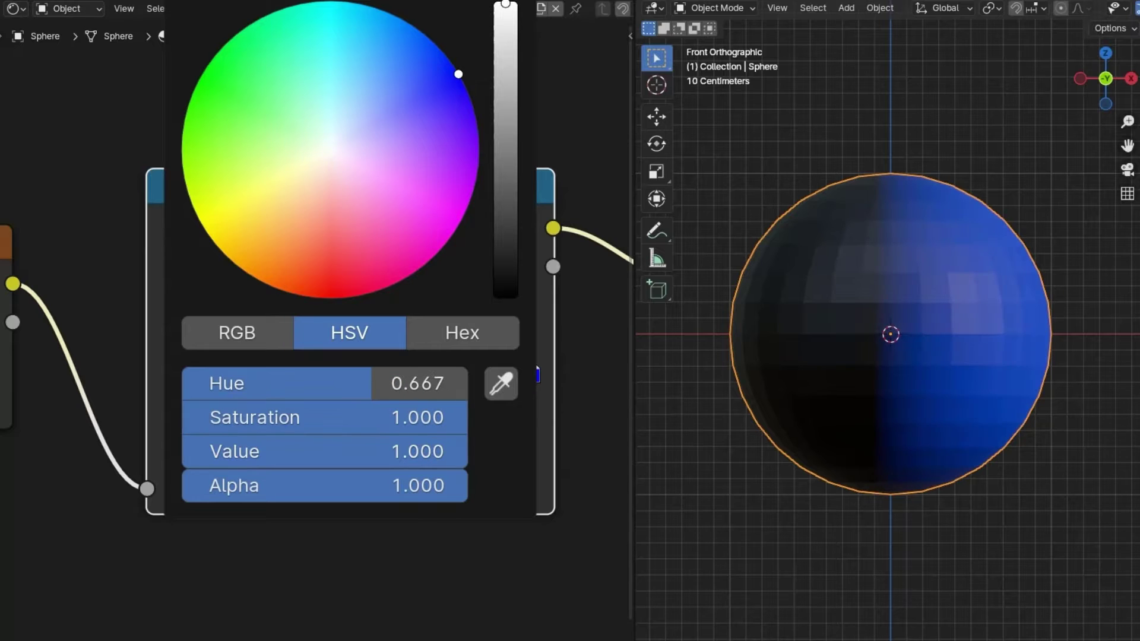
{"action": "left_click", "coordinate": [332, 372]}
{"action": "left_click", "coordinate": [361, 453]}
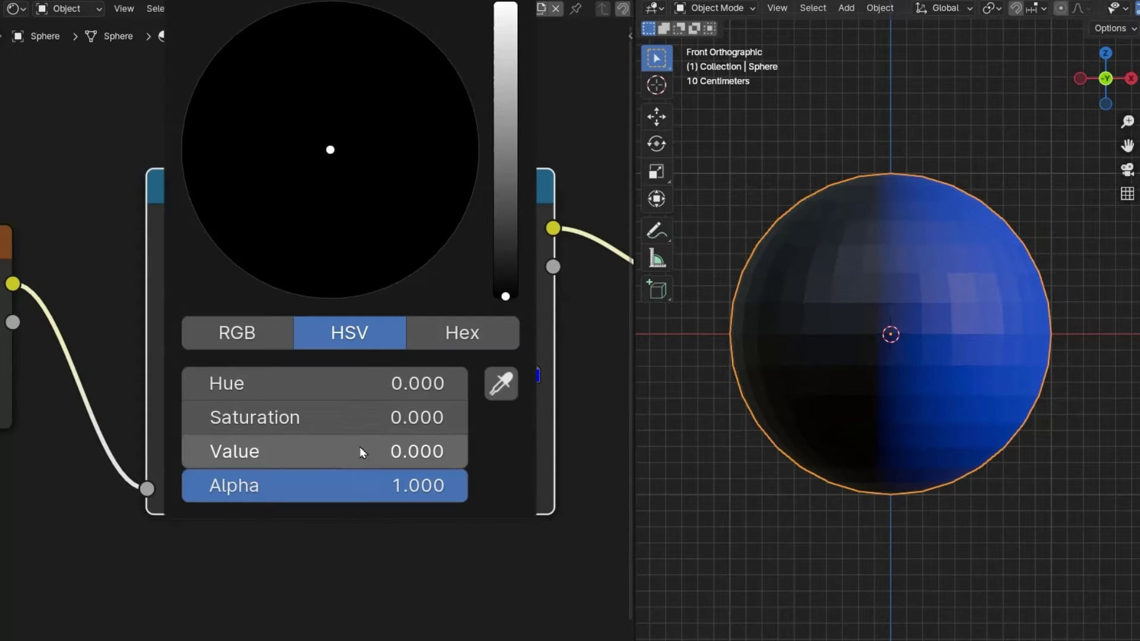
{"action": "left_click_drag", "start_coordinate": [506, 143], "coordinate": [505, 3]}
{"action": "left_click_drag", "start_coordinate": [250, 95], "coordinate": [200, 78]}
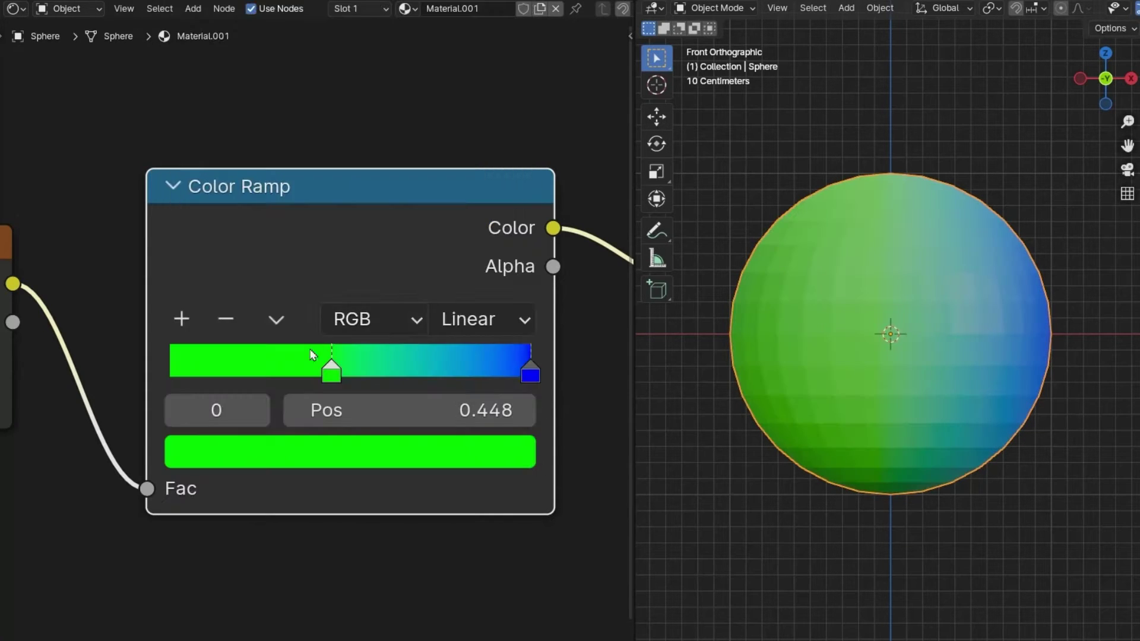
- Add a Color Ramp stop, color it yellow with hue 0.149 and full saturation, and move it ahead of the green stop
{"action": "left_click", "coordinate": [182, 319]}
{"action": "left_click", "coordinate": [437, 452]}
{"action": "left_click_drag", "start_coordinate": [407, 165], "coordinate": [204, 230]}
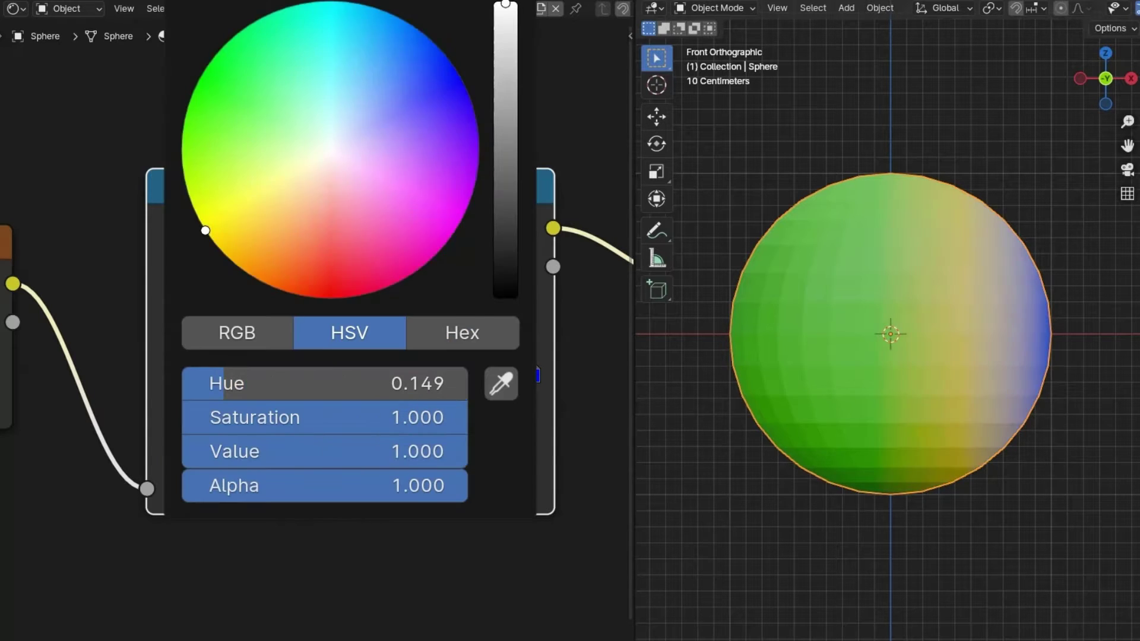
{"action": "left_click_drag", "start_coordinate": [430, 373], "coordinate": [212, 380]}
- Add another stop to the Color Ramp and color it pure red
{"action": "left_click", "coordinate": [181, 319]}
{"action": "left_click", "coordinate": [285, 451]}
{"action": "left_click_drag", "start_coordinate": [308, 238], "coordinate": [333, 299]}
- Spread the ramp's stops out, with red at the very start, yellow at 0.297 and green just past the middle
{"action": "left_click_drag", "start_coordinate": [213, 375], "coordinate": [171, 377]}
{"action": "left_click_drag", "start_coordinate": [332, 375], "coordinate": [393, 377]}
{"action": "left_click_drag", "start_coordinate": [291, 376], "coordinate": [277, 377]}
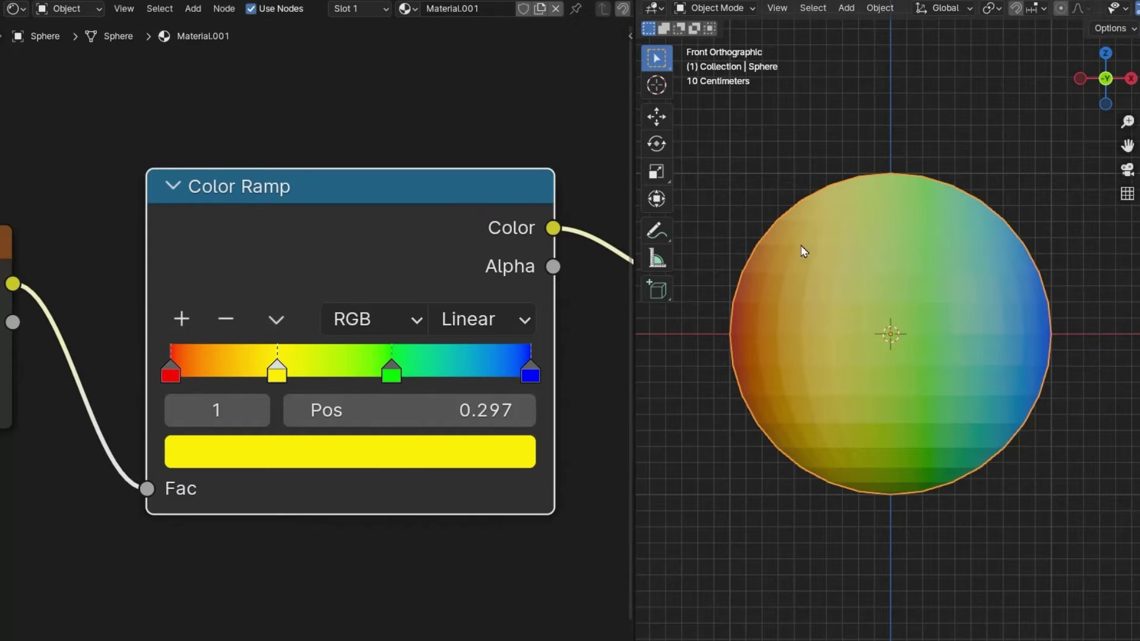
- Set the Color Ramp's interpolation to Constant and shift the blue and green stops toward the start so all four bands show
{"action": "left_click", "coordinate": [497, 326]}
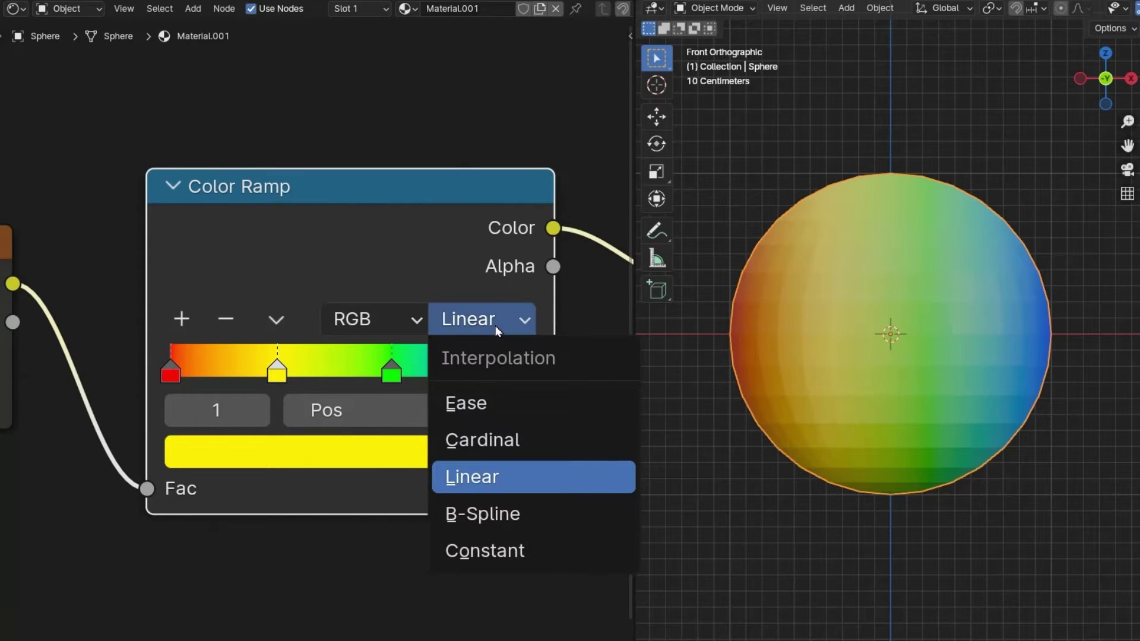
{"action": "left_click", "coordinate": [497, 557]}
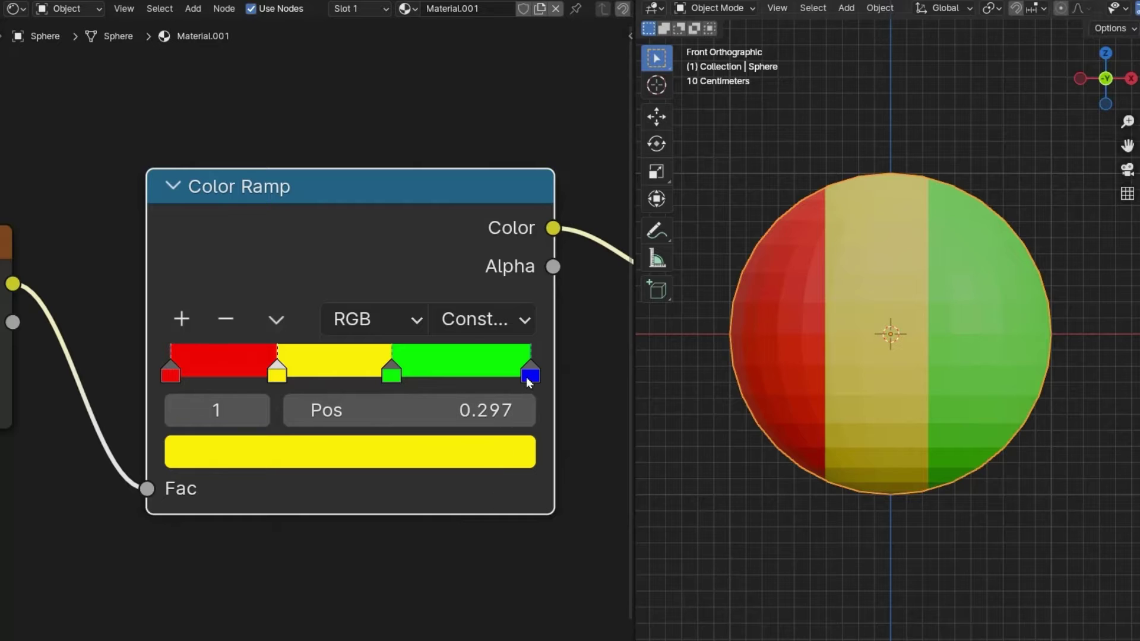
{"action": "left_click_drag", "start_coordinate": [530, 376], "coordinate": [472, 383]}
{"action": "left_click_drag", "start_coordinate": [392, 380], "coordinate": [360, 380]}
- Set the Color Ramp's interpolation to Linear and move the blue stop to 0.921 and the green stop to 0.610
{"action": "left_click", "coordinate": [487, 327]}
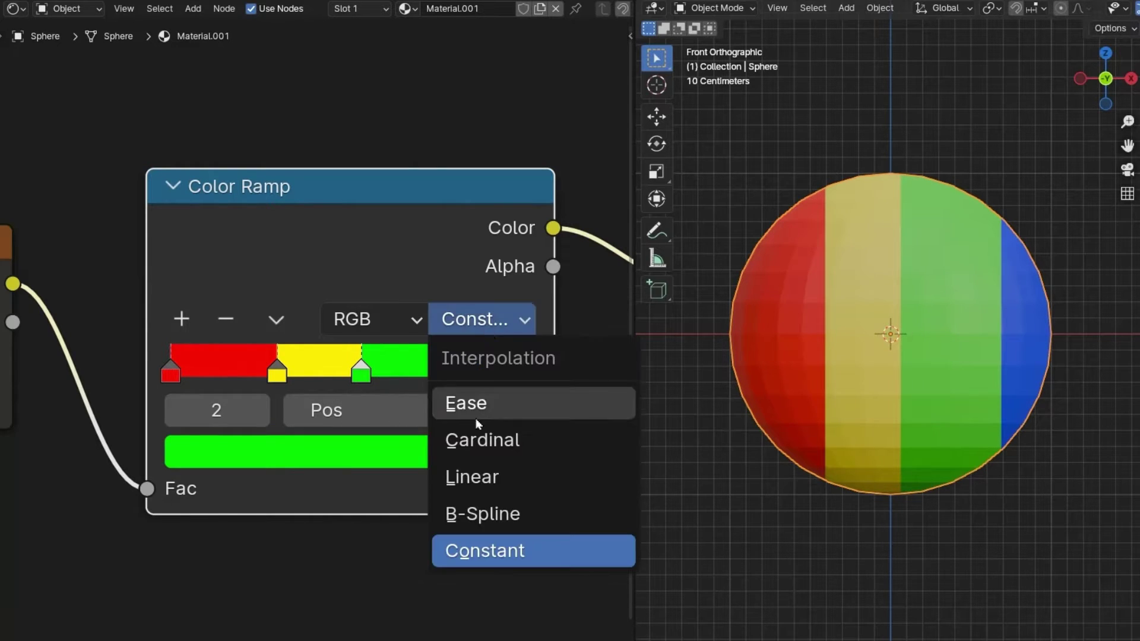
{"action": "left_click", "coordinate": [471, 469]}
{"action": "left_click_drag", "start_coordinate": [482, 376], "coordinate": [511, 376]}
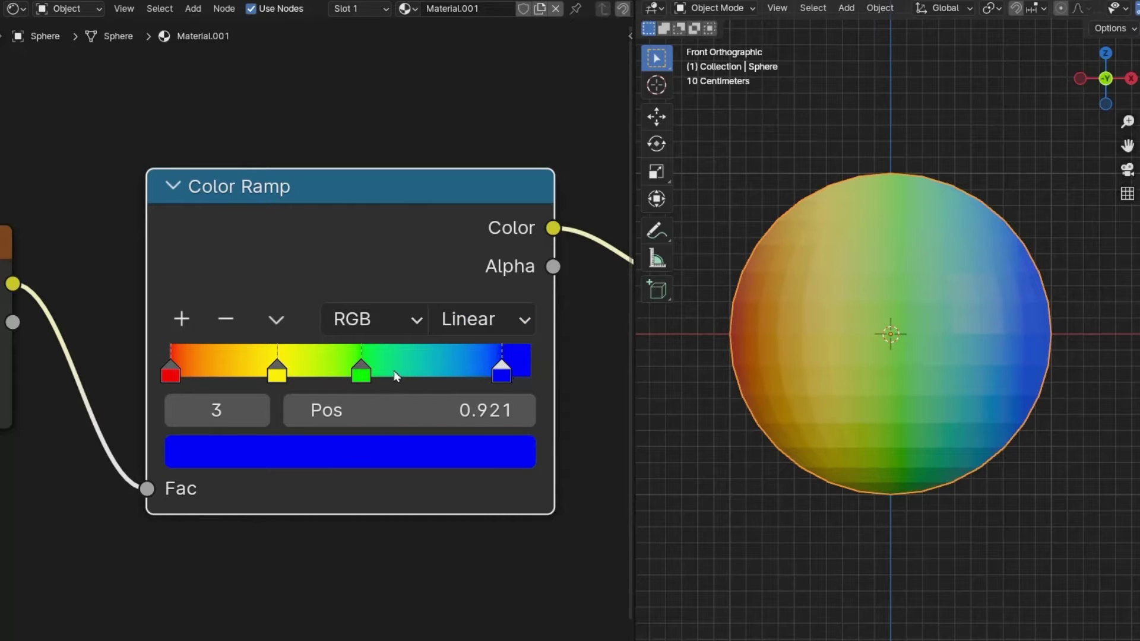
{"action": "left_click_drag", "start_coordinate": [364, 378], "coordinate": [393, 378]}
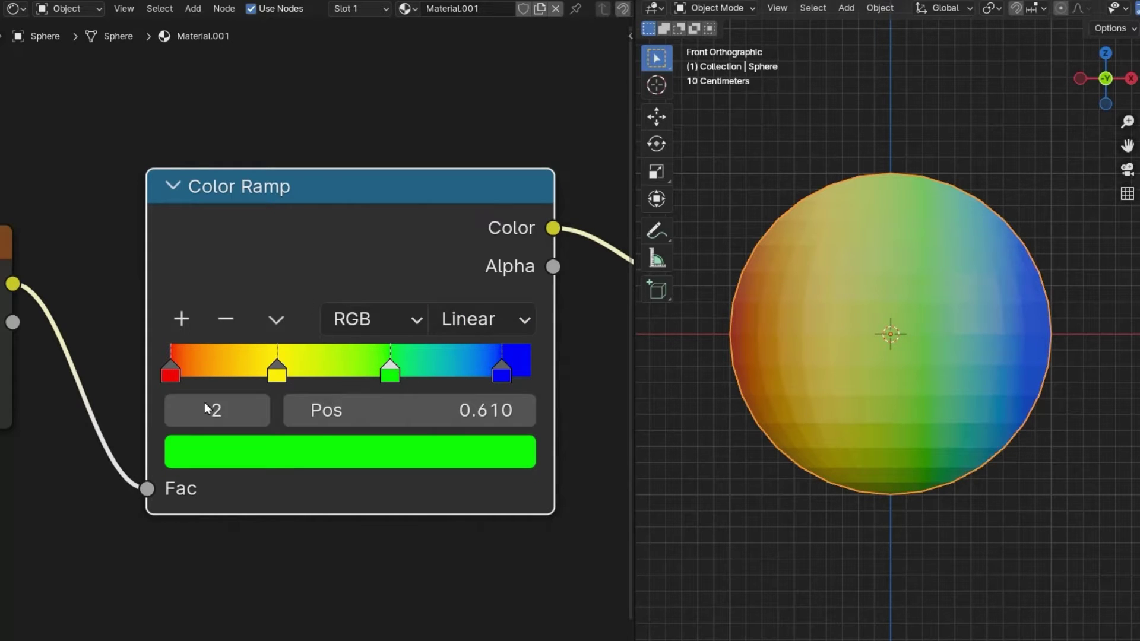
- Try flipping the Color Ramp and undo the flip
{"action": "left_click", "coordinate": [279, 320]}
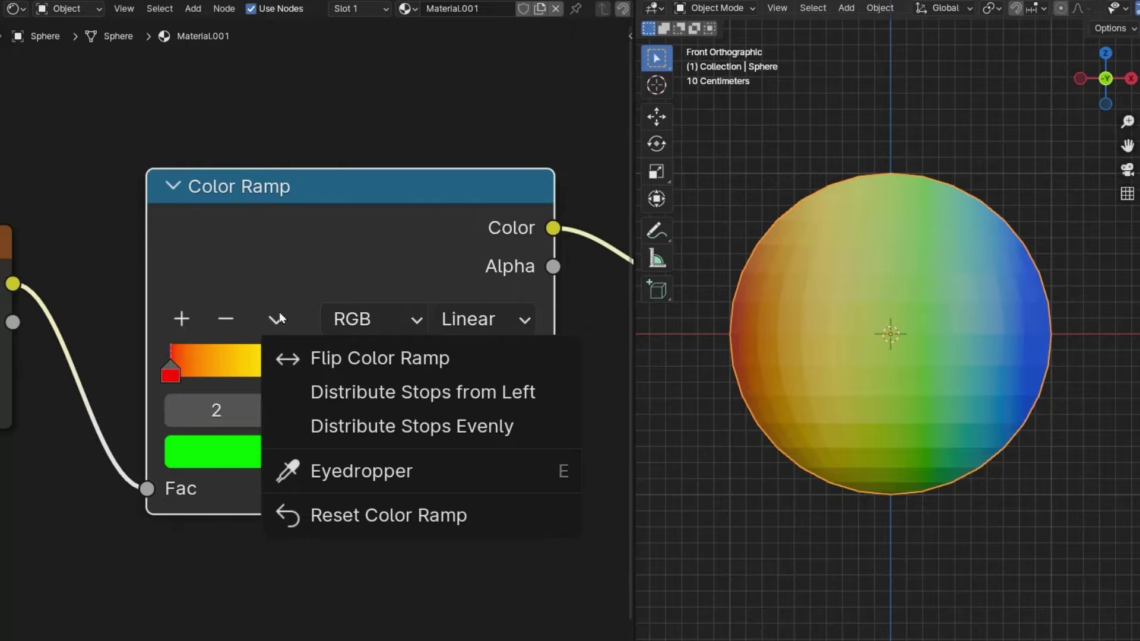
{"action": "left_click", "coordinate": [321, 358]}
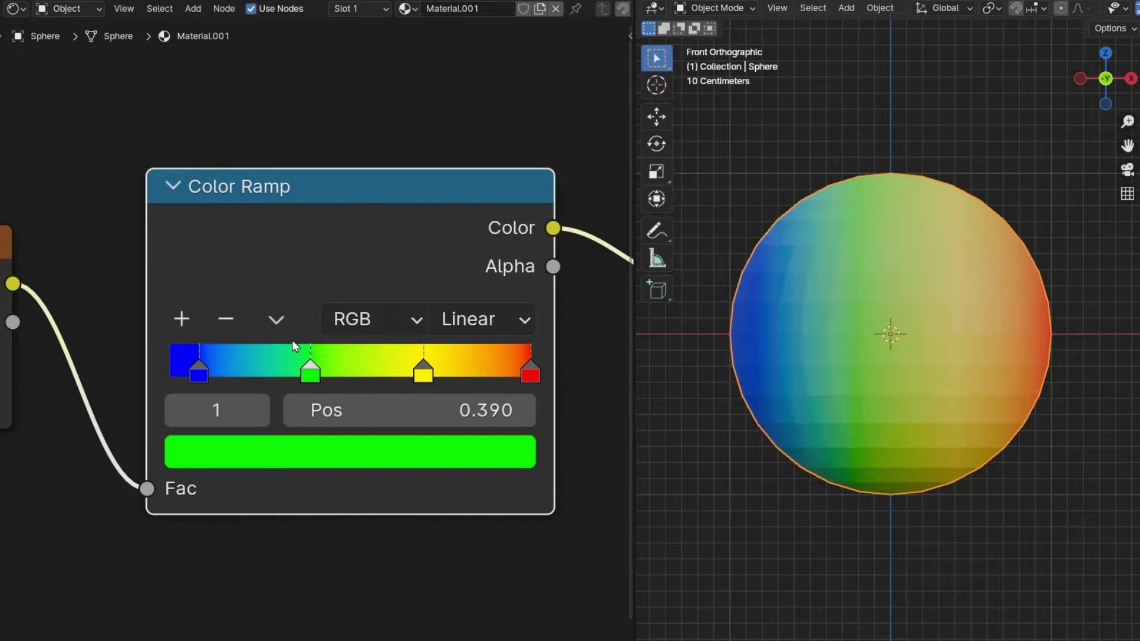
{"action": "key", "text": "ctrl+z"}
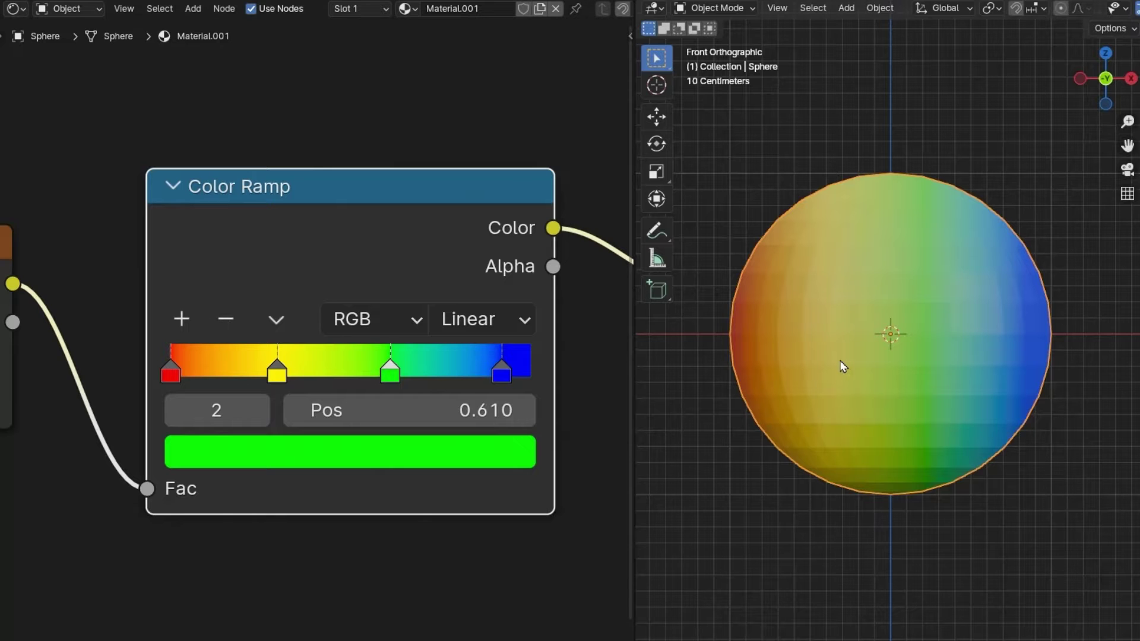
- Add a Mapping node feeding the Vector input of the Gradient Texture and place it ahead of that node
{"action": "middle_click_drag", "start_coordinate": [865, 368], "coordinate": [879, 392]}
{"action": "scroll", "coordinate": [415, 325], "scroll_direction": "down", "scroll_amount": 2}
{"action": "middle_click_drag", "start_coordinate": [142, 188], "coordinate": [520, 210]}
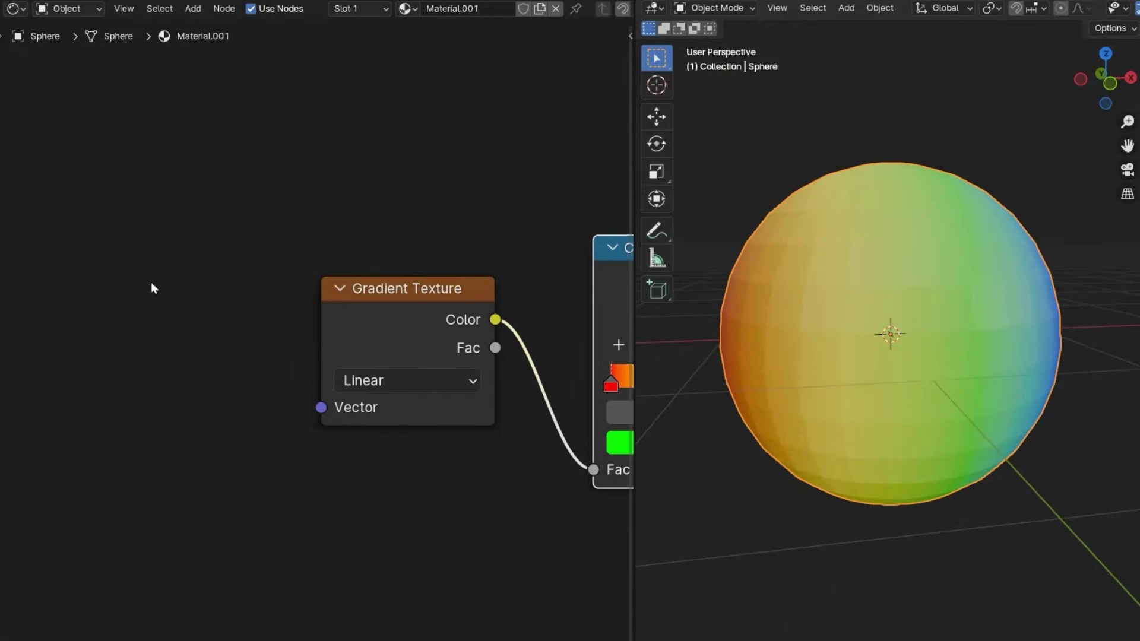
{"action": "middle_click_drag", "start_coordinate": [151, 283], "coordinate": [249, 292]}
{"action": "scroll", "coordinate": [323, 348], "scroll_direction": "up", "scroll_amount": 2}
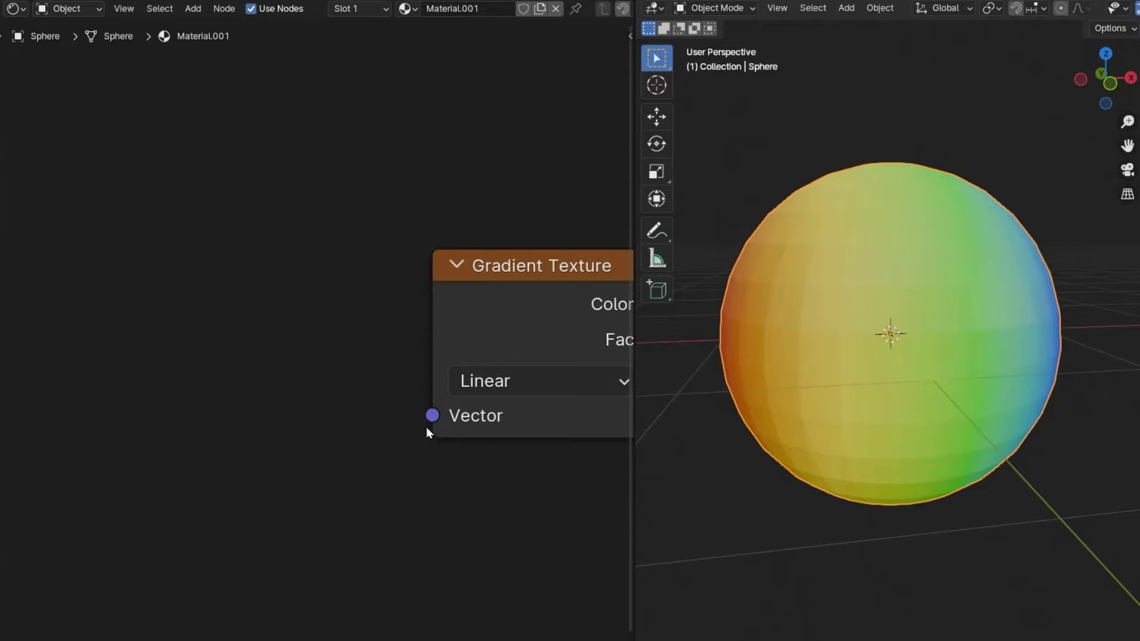
{"action": "left_click_drag", "start_coordinate": [432, 416], "coordinate": [228, 259]}
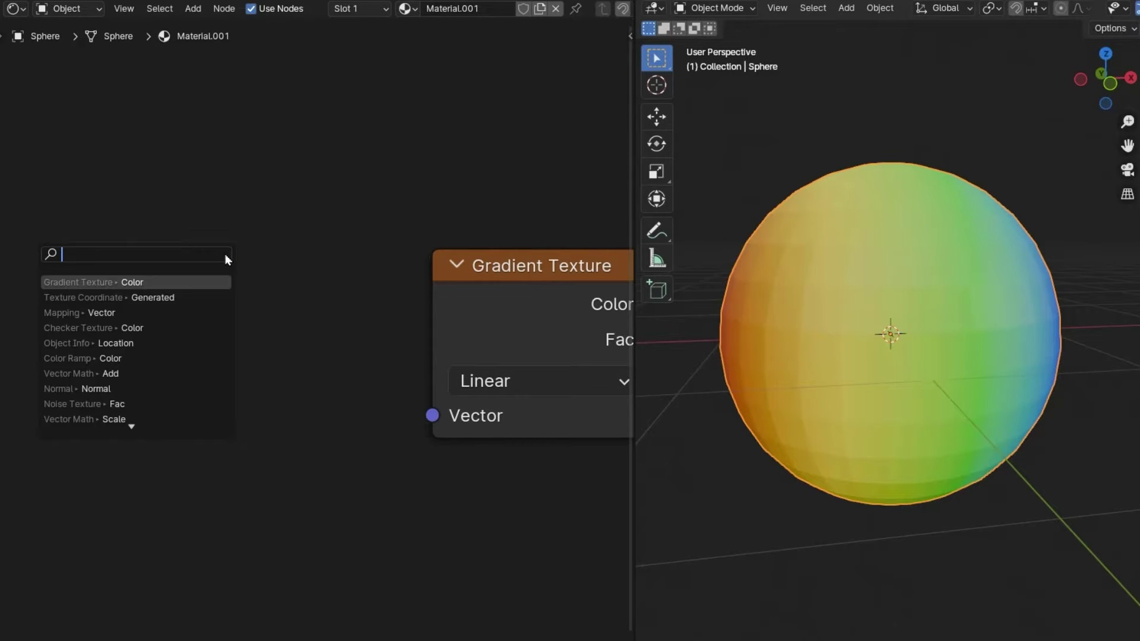
{"action": "type", "text": "mappi"}
{"action": "key", "text": "Return"}
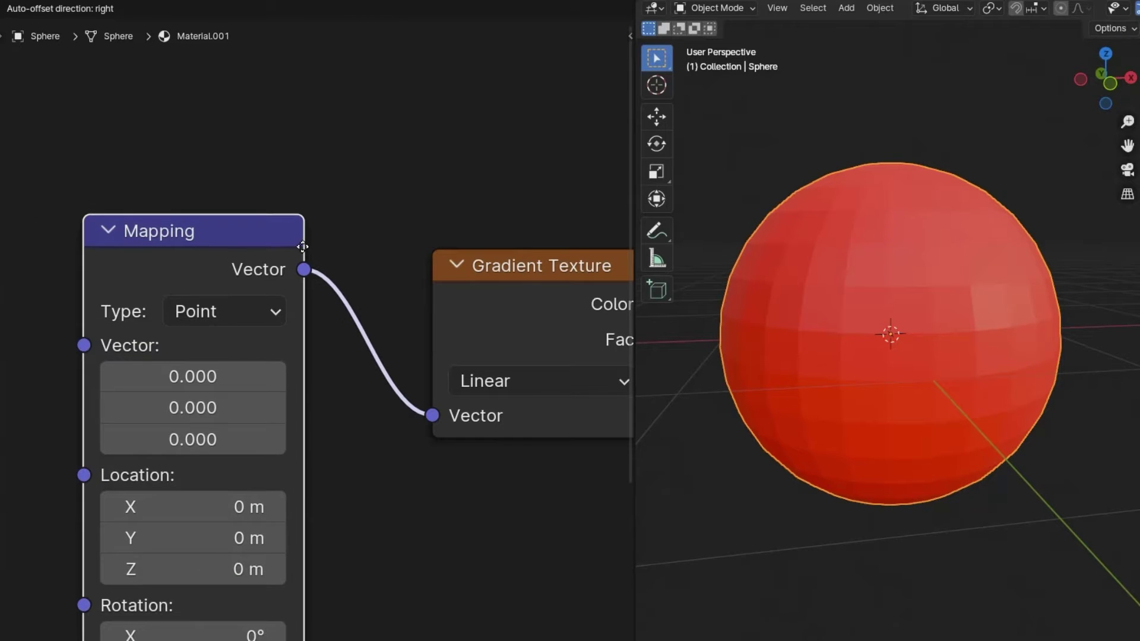
{"action": "left_click", "coordinate": [304, 253]}
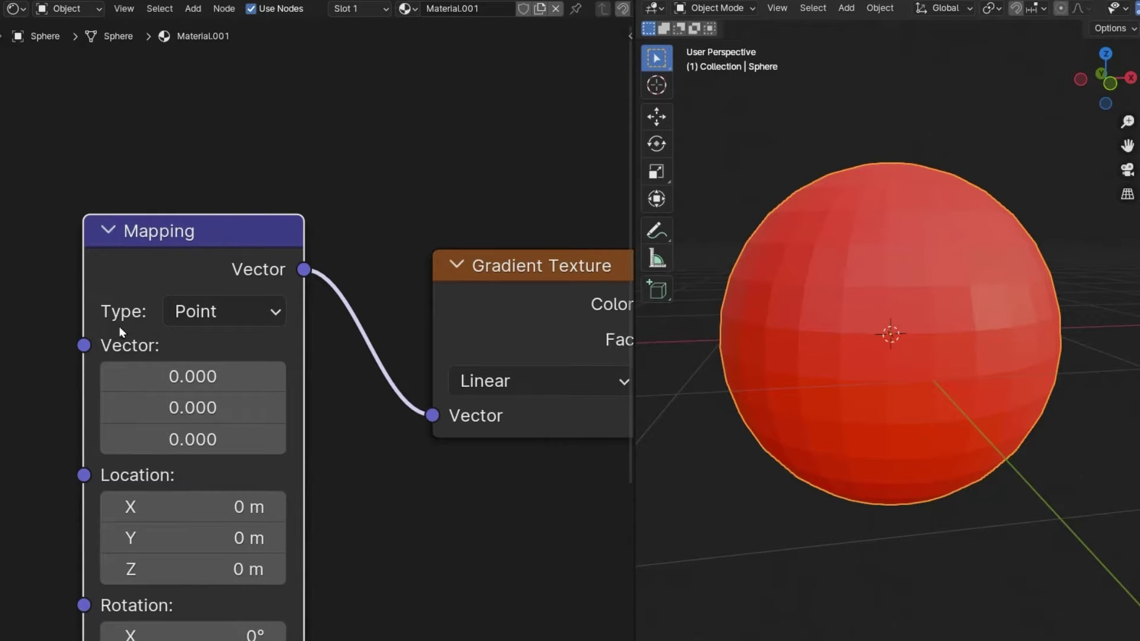
- Add a Texture Coordinate node ahead of the Mapping node, with its Generated output feeding Mapping's Vector input
{"action": "middle_click_drag", "start_coordinate": [63, 298], "coordinate": [244, 303]}
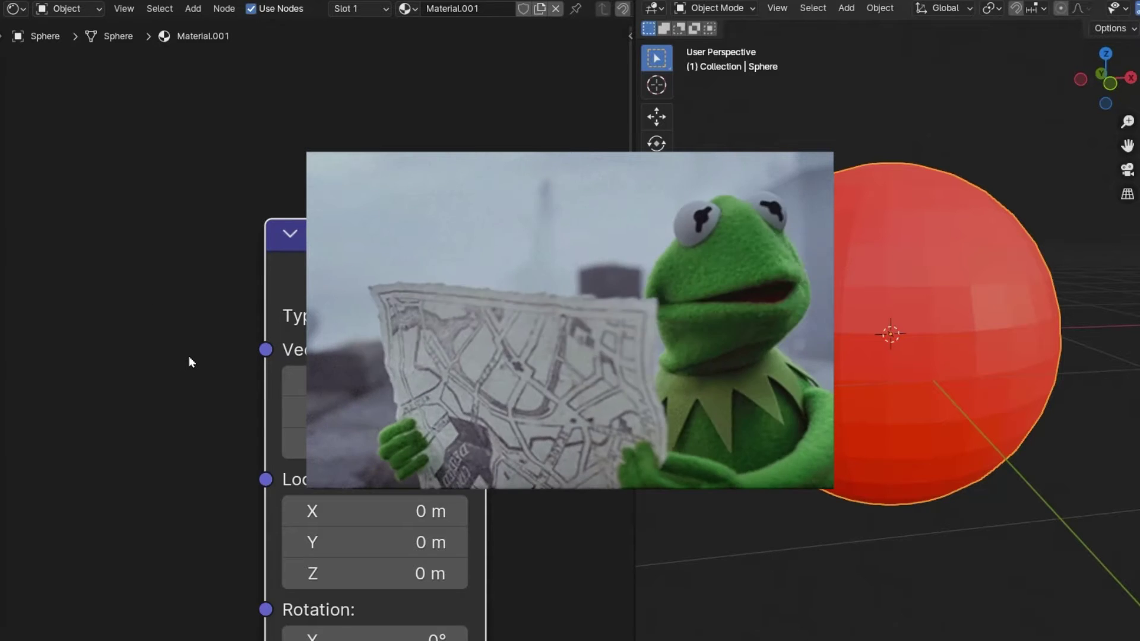
{"action": "mouse_move", "coordinate": [1024, 346]}
{"action": "middle_mouse_down"}
{"action": "mouse_move", "coordinate": [754, 167]}
{"action": "mouse_move", "coordinate": [928, 344]}
{"action": "mouse_move", "coordinate": [740, 349]}
{"action": "middle_mouse_up"}
{"action": "middle_click_drag", "start_coordinate": [215, 331], "coordinate": [312, 329]}
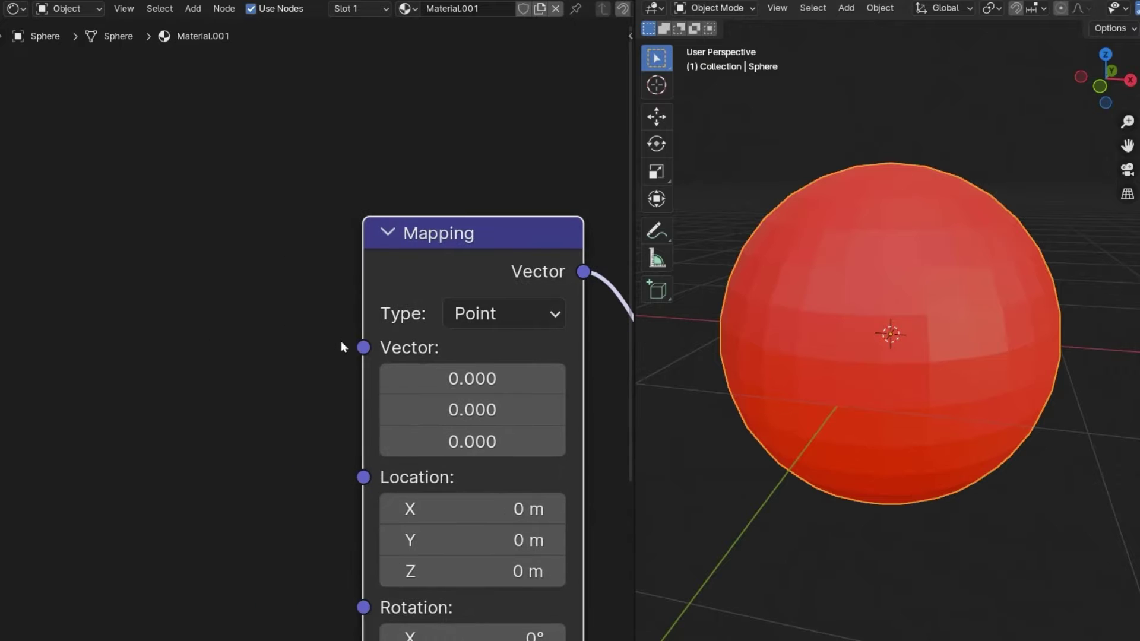
{"action": "left_click_drag", "start_coordinate": [363, 348], "coordinate": [252, 249]}
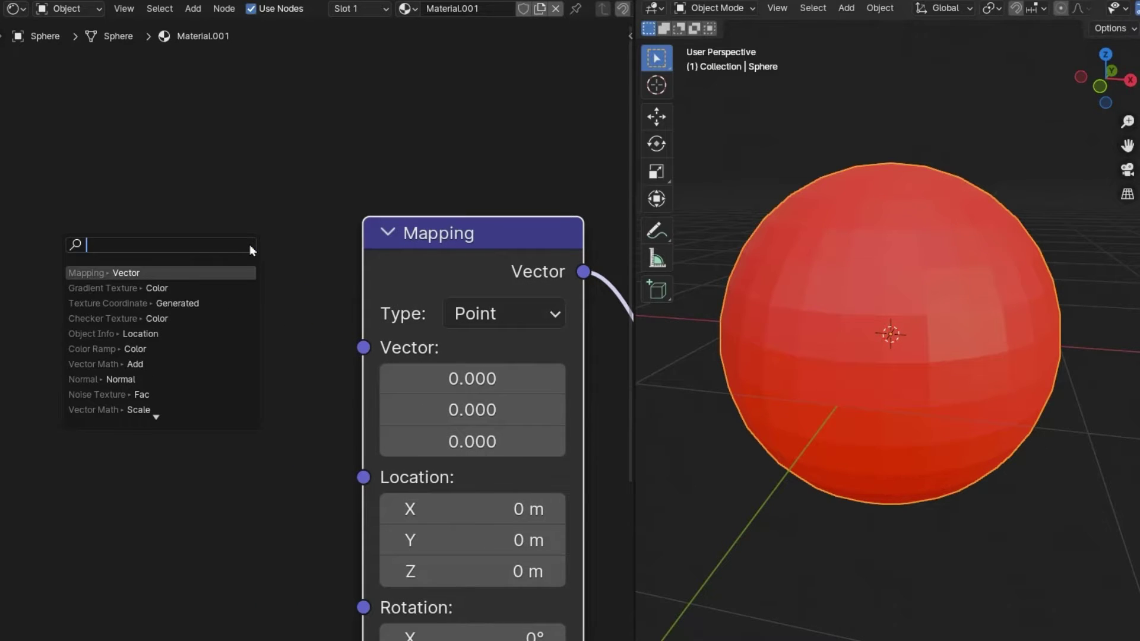
{"action": "type", "text": "texture coor"}
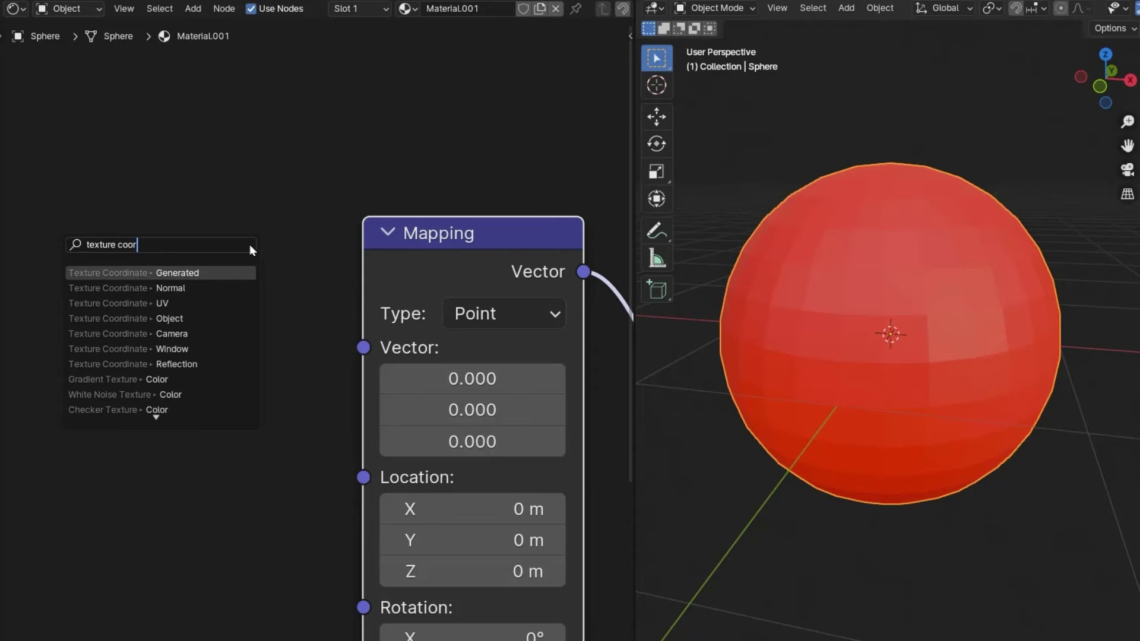
{"action": "key", "text": "Return"}
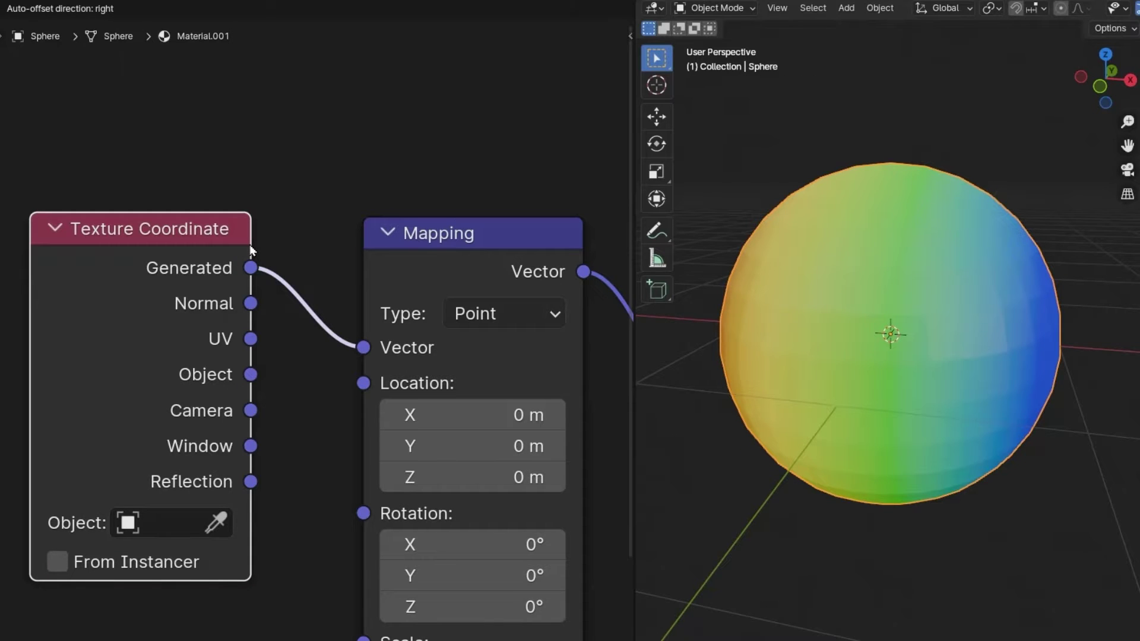
{"action": "left_click", "coordinate": [256, 259]}
- Cut the Generated link and connect the Texture Coordinate's Object output to Mapping's Vector input
{"action": "middle_click_drag", "start_coordinate": [467, 194], "coordinate": [410, 144]}
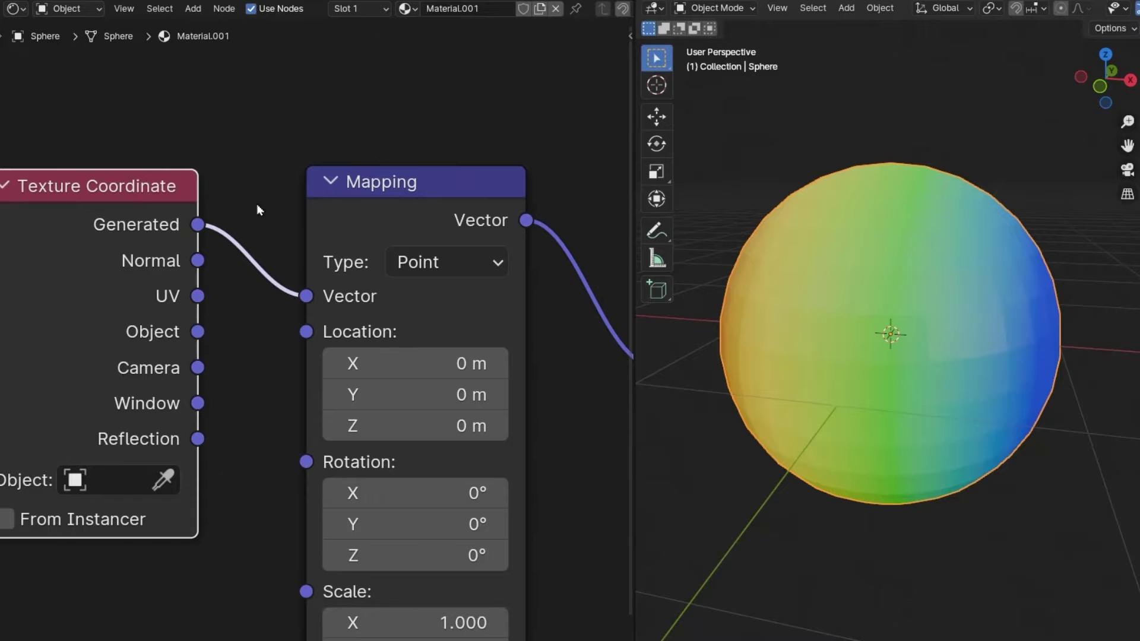
{"action": "right_click_drag", "start_coordinate": [243, 290], "coordinate": [243, 290], "text": "ctrl"}
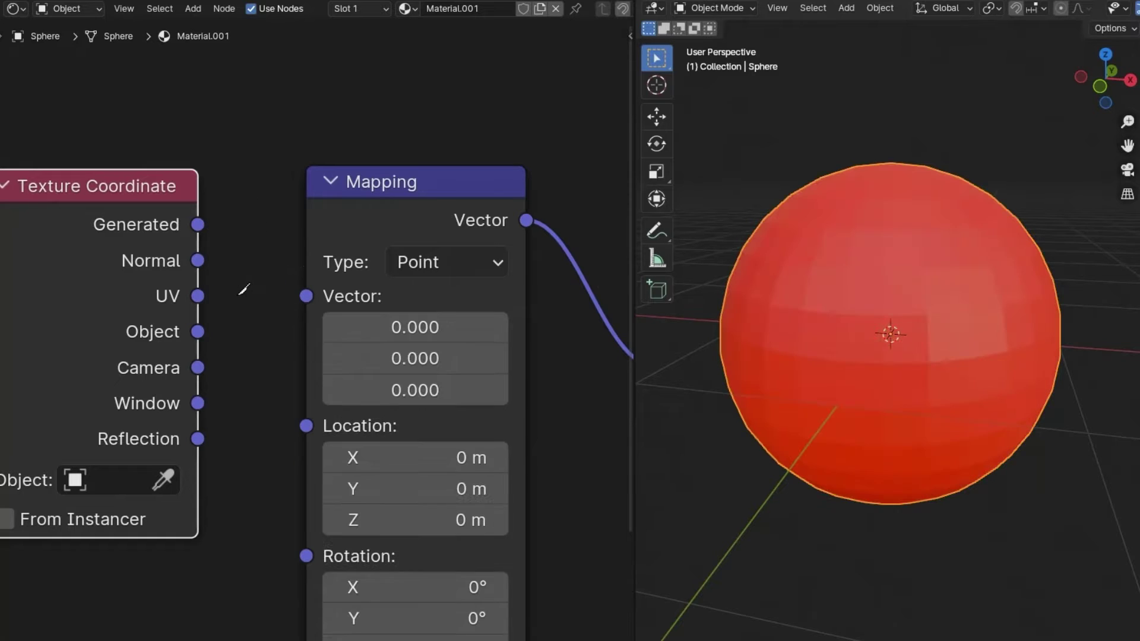
{"action": "left_click_drag", "start_coordinate": [306, 296], "coordinate": [197, 331]}
- Try rotating the texture mapping about X, undo it, and set the Mapping node's Y rotation to 17.4°
{"action": "middle_click_drag", "start_coordinate": [884, 414], "coordinate": [830, 388]}
{"action": "middle_click_drag", "start_coordinate": [561, 458], "coordinate": [555, 370]}
{"action": "left_click_drag", "start_coordinate": [453, 404], "coordinate": [513, 403]}
{"action": "key", "text": "ctrl+z"}
{"action": "left_click_drag", "start_coordinate": [416, 443], "coordinate": [473, 443]}
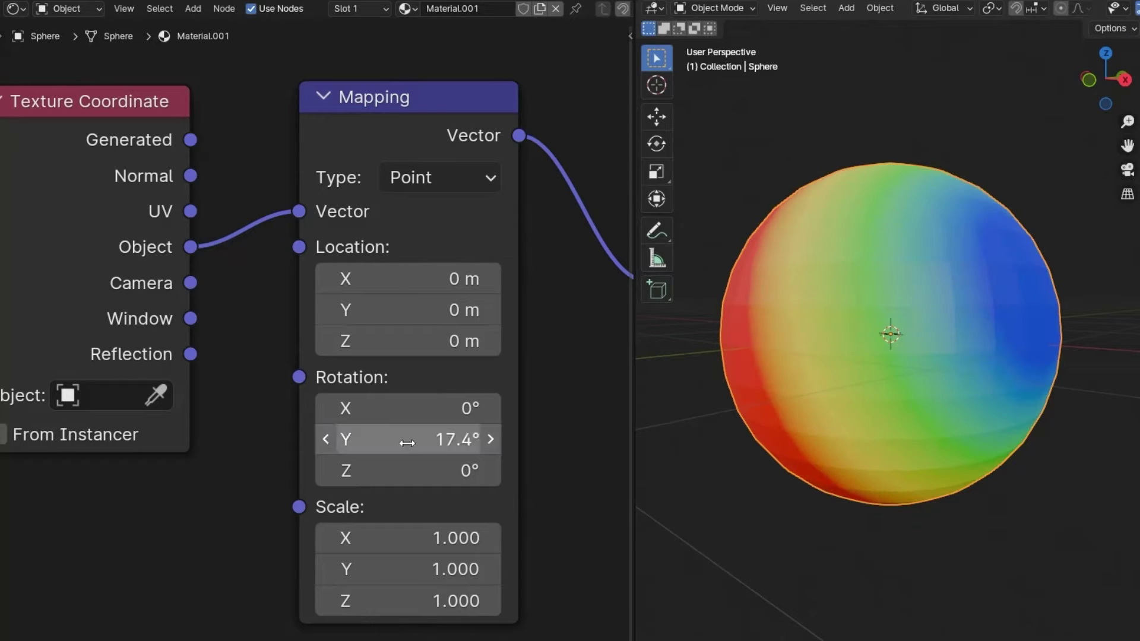
- Try the Mapping node's Y rotation at 90°, 180° and 270° in turn
{"action": "left_click", "coordinate": [415, 439]}
{"action": "type", "text": "90"}
{"action": "key", "text": "Return"}
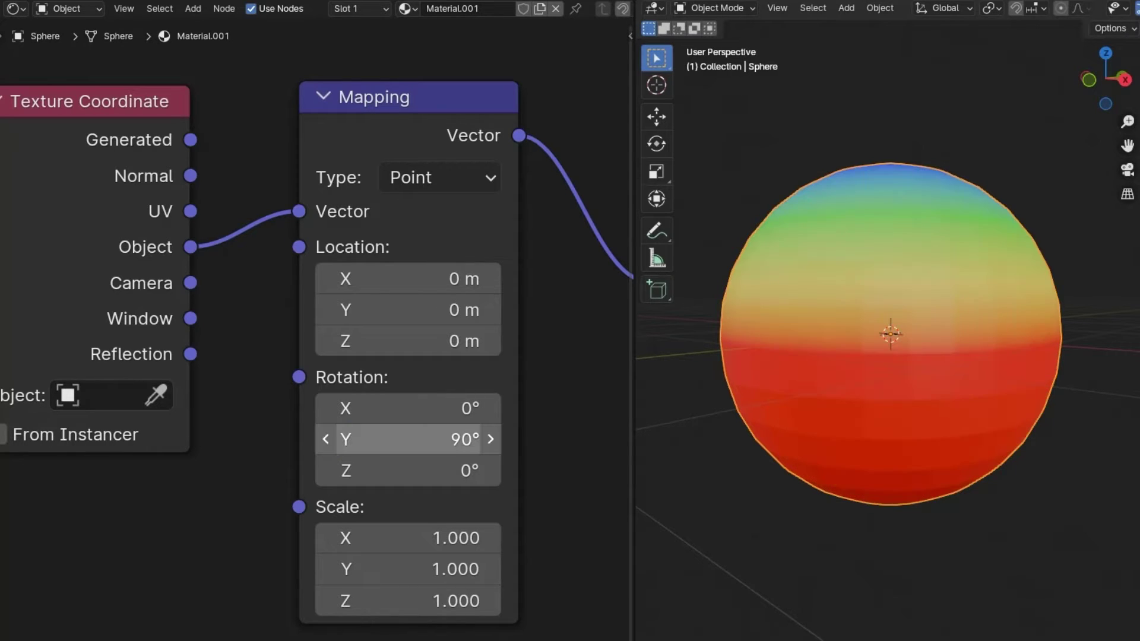
{"action": "left_click", "coordinate": [409, 439]}
{"action": "type", "text": "180"}
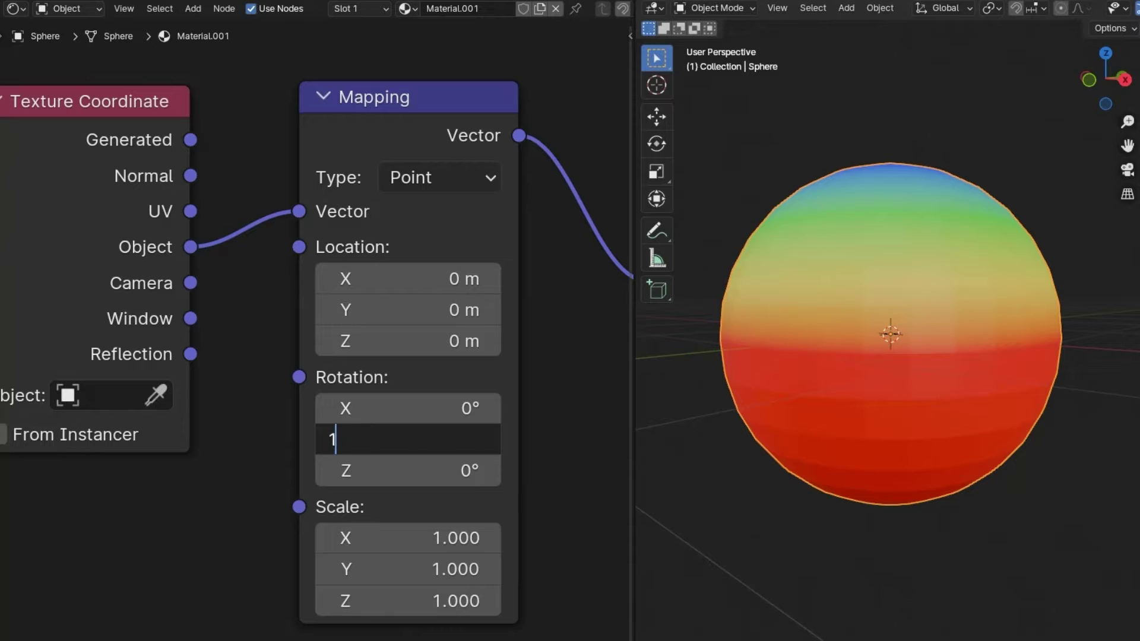
{"action": "key", "text": "Return"}
{"action": "left_click", "coordinate": [409, 439]}
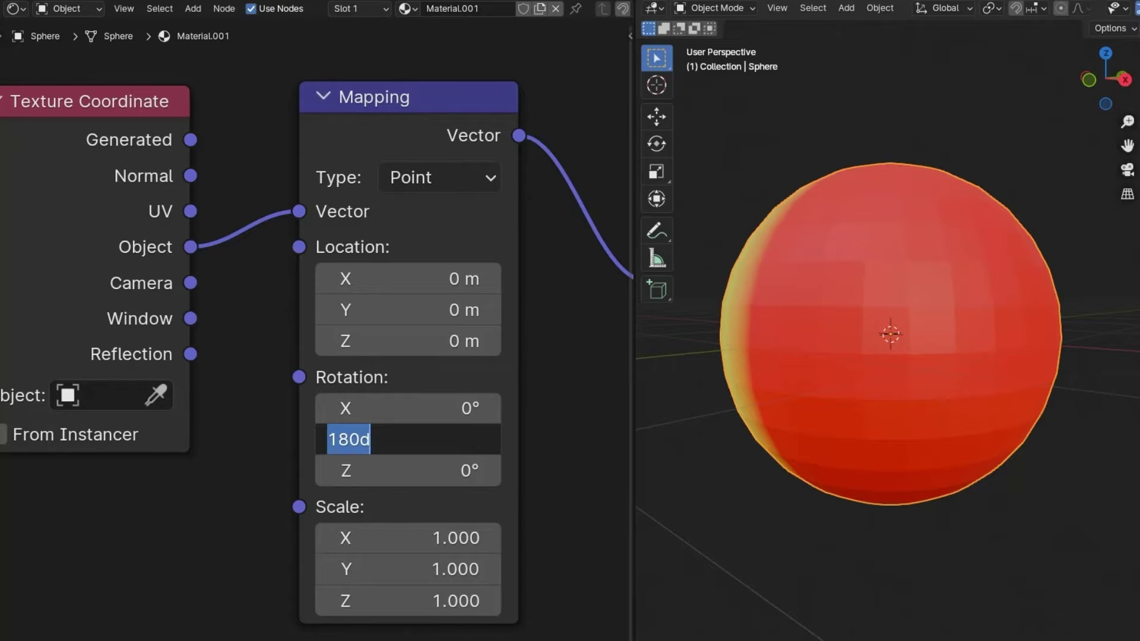
{"action": "type", "text": "270"}
{"action": "key", "text": "Return"}
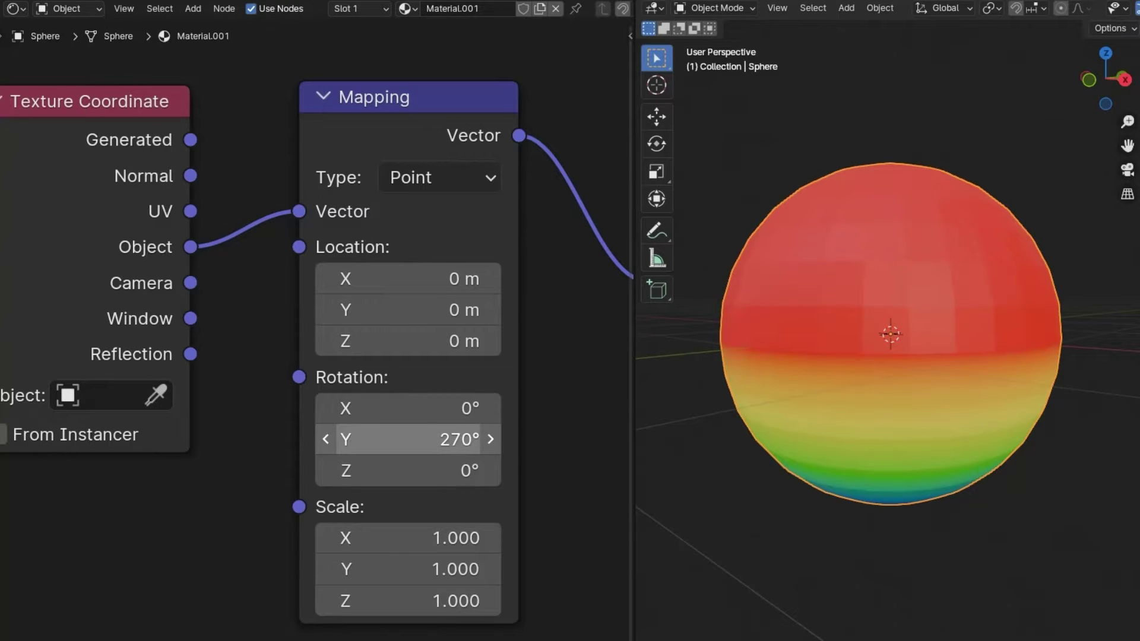
- Undo the last rotation changes on the Mapping node until its Y rotation is back at 17.4°
{"action": "left_click_drag", "start_coordinate": [409, 439], "coordinate": [360, 470]}
{"action": "key", "text": "ctrl+z"}
{"action": "key", "text": "ctrl+z"}
{"action": "key", "text": "ctrl+z"}
{"action": "key", "text": "ctrl+z"}
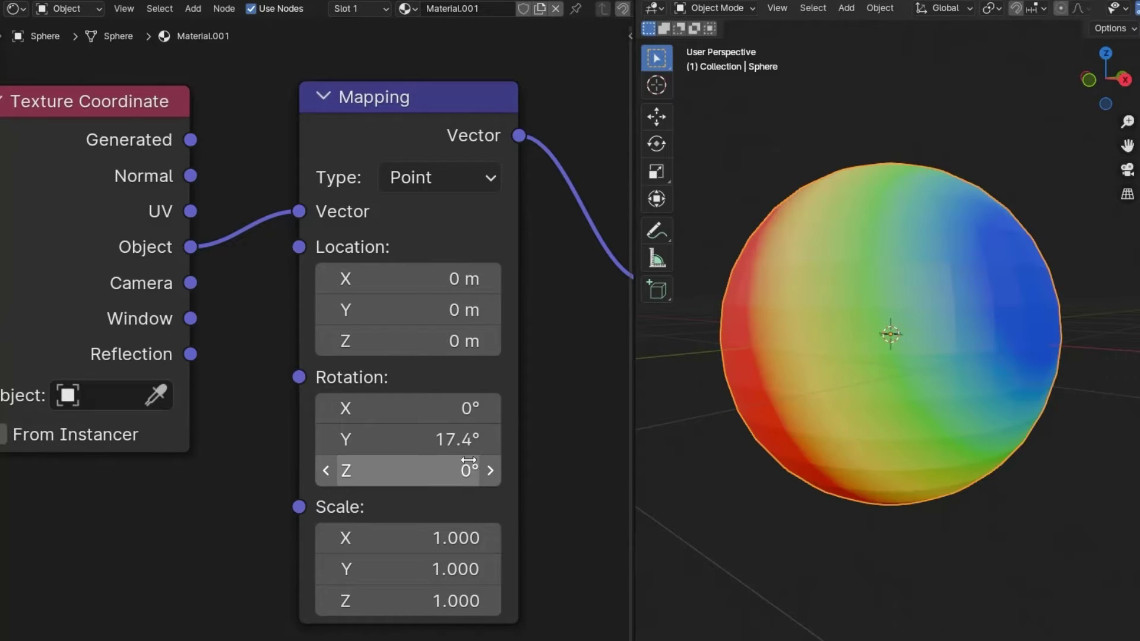
- Reset the Mapping node's Y rotation to 0°, and try shifting its X location before resetting it to 0 m
{"action": "key", "text": "BackSpace"}
{"action": "mouse_move", "coordinate": [427, 279]}
{"action": "left_mouse_down"}
{"action": "mouse_move", "coordinate": [475, 279]}
{"action": "mouse_move", "coordinate": [341, 280]}
{"action": "mouse_move", "coordinate": [510, 279]}
{"action": "mouse_move", "coordinate": [359, 279]}
{"action": "mouse_move", "coordinate": [461, 279]}
{"action": "mouse_move", "coordinate": [413, 282]}
{"action": "left_mouse_up"}
{"action": "key", "text": "BackSpace"}
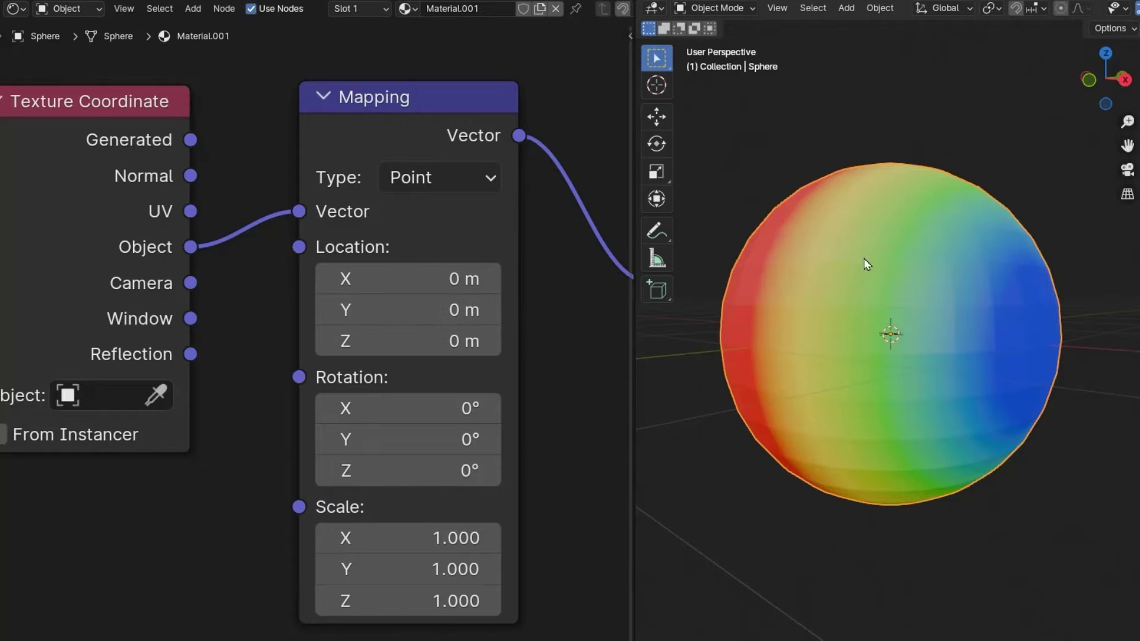
- Deselect the sphere and delete the Texture Coordinate and Mapping nodes together
{"action": "left_click", "coordinate": [725, 473]}
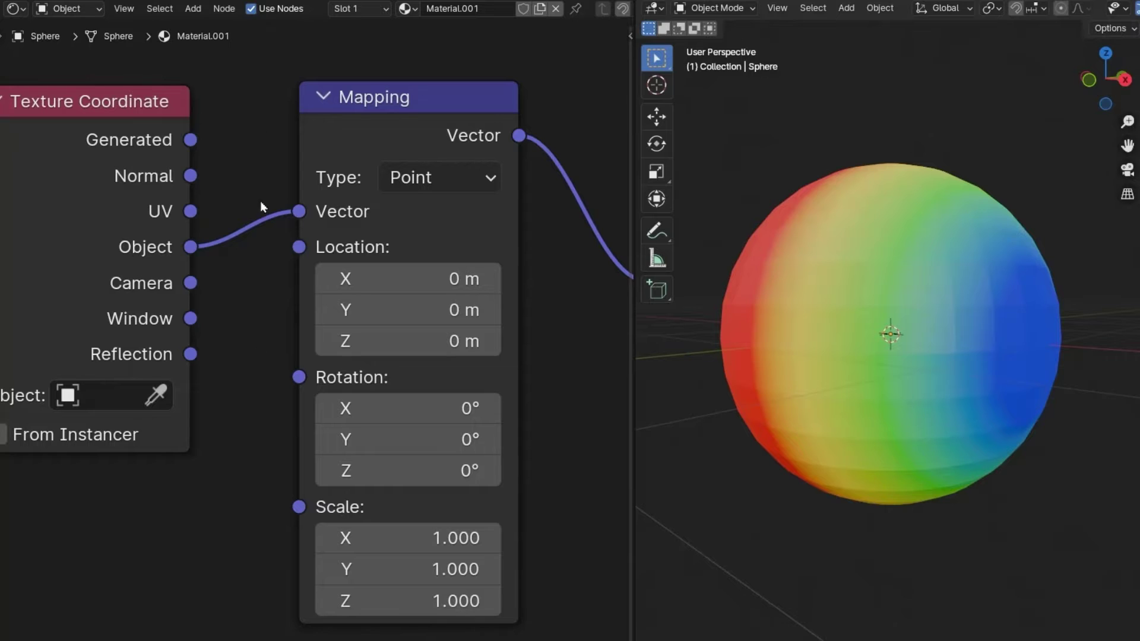
{"action": "scroll", "coordinate": [257, 136], "scroll_direction": "down", "scroll_amount": 3}
{"action": "middle_click_drag", "start_coordinate": [258, 133], "coordinate": [284, 171]}
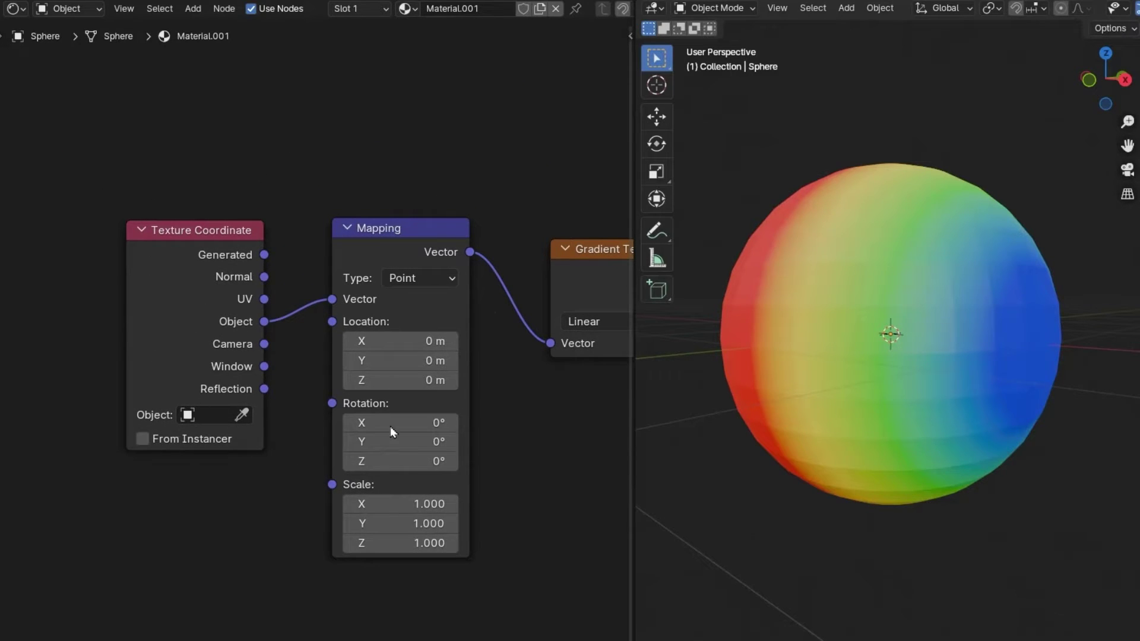
{"action": "left_click_drag", "start_coordinate": [110, 140], "coordinate": [450, 500]}
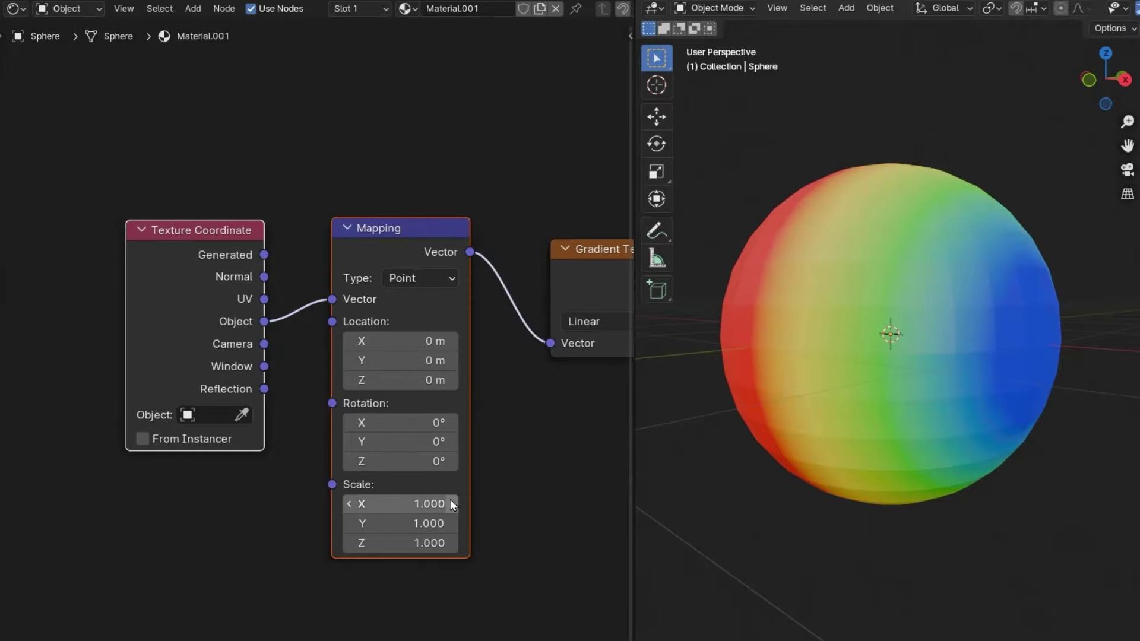
{"action": "key", "text": "x"}
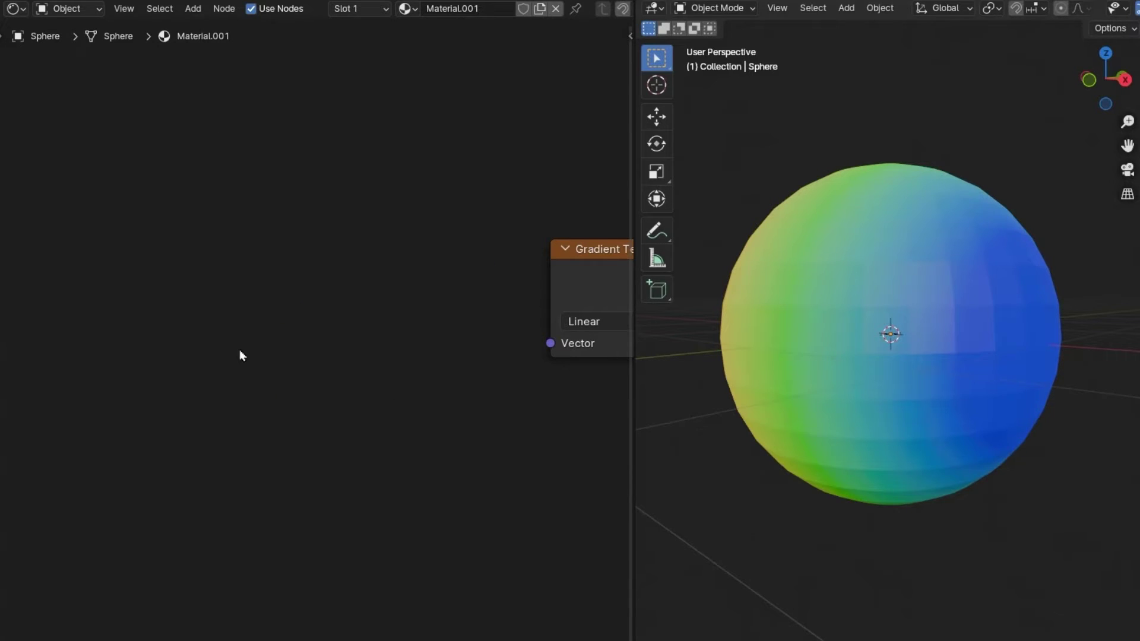
- Find the Node Wrangler add-on in the Blender preferences, make sure it is enabled, and return to the Gradient Texture node
{"action": "left_click", "coordinate": [108, 44]}
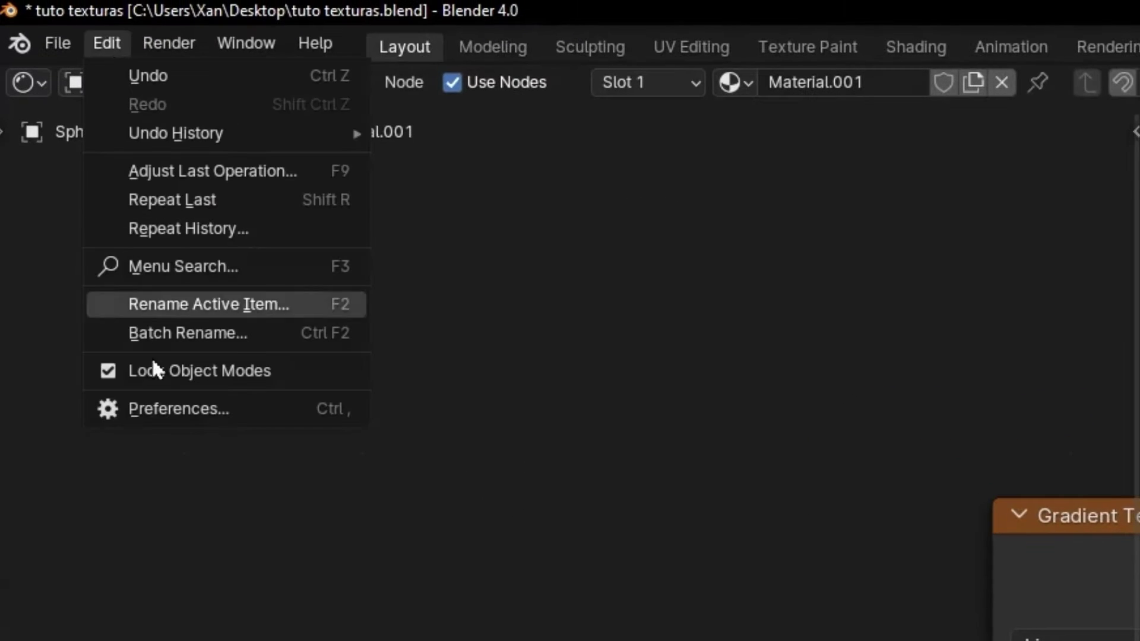
{"action": "left_click", "coordinate": [159, 411]}
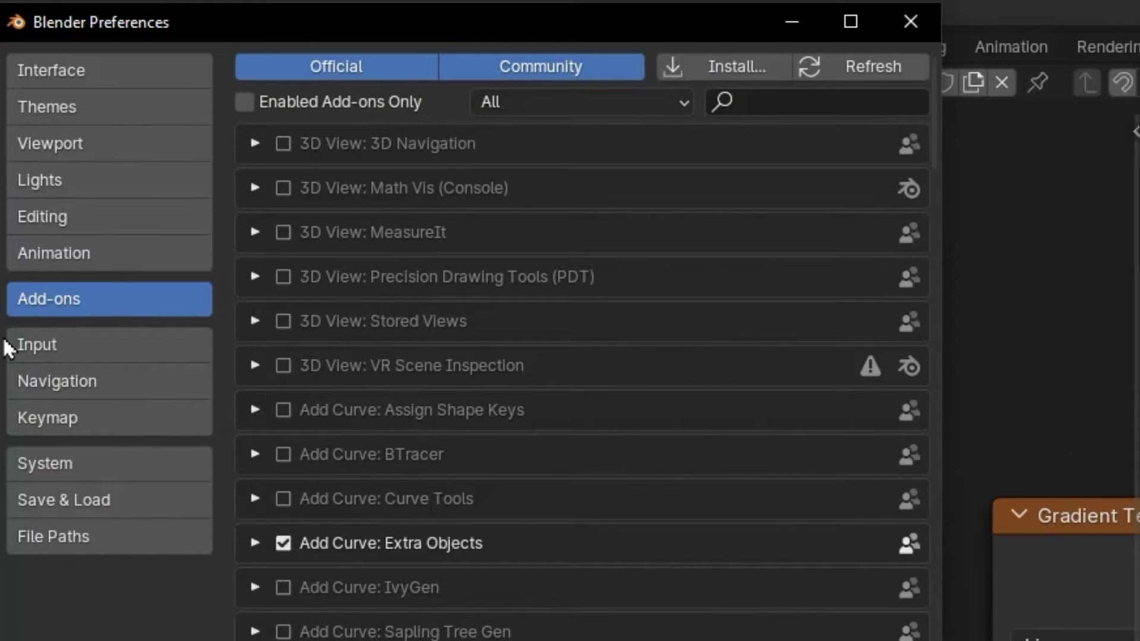
{"action": "left_click", "coordinate": [797, 101]}
{"action": "type", "text": "wra"}
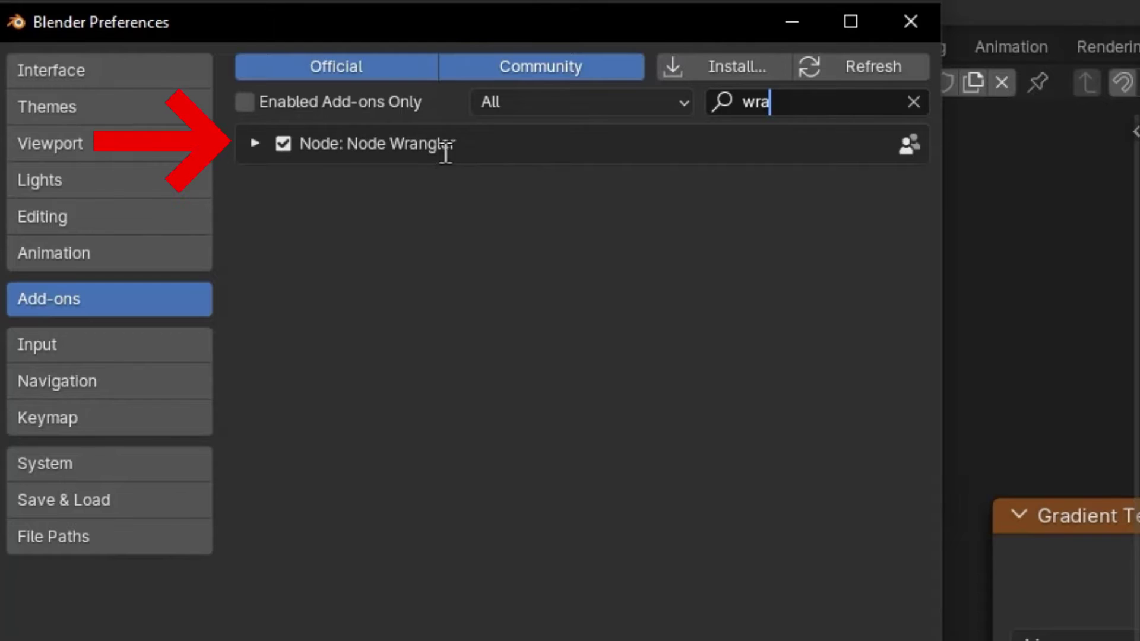
{"action": "left_click", "coordinate": [285, 142]}
{"action": "left_click", "coordinate": [285, 143]}
{"action": "left_click", "coordinate": [284, 143]}
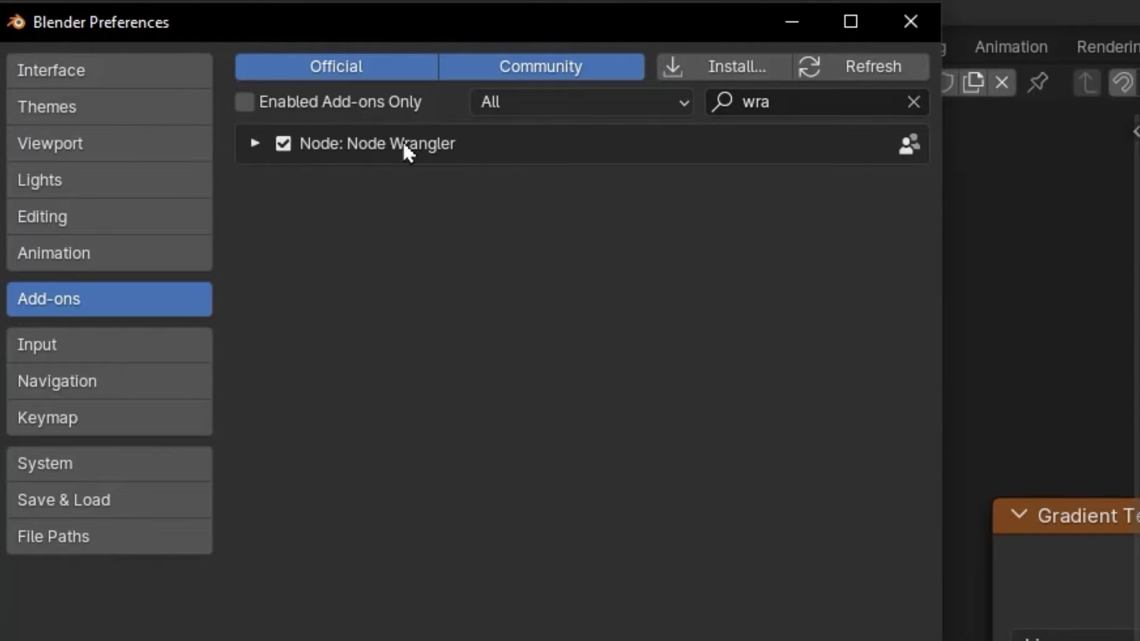
{"action": "left_click", "coordinate": [921, 33]}
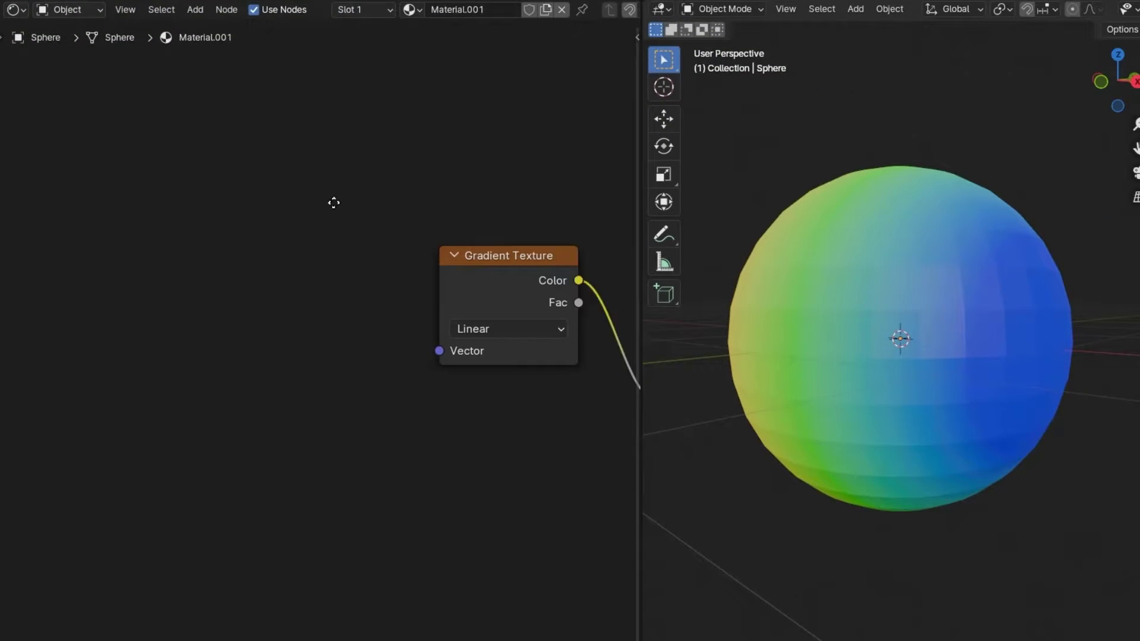
{"action": "middle_click_drag", "start_coordinate": [334, 202], "coordinate": [255, 200]}
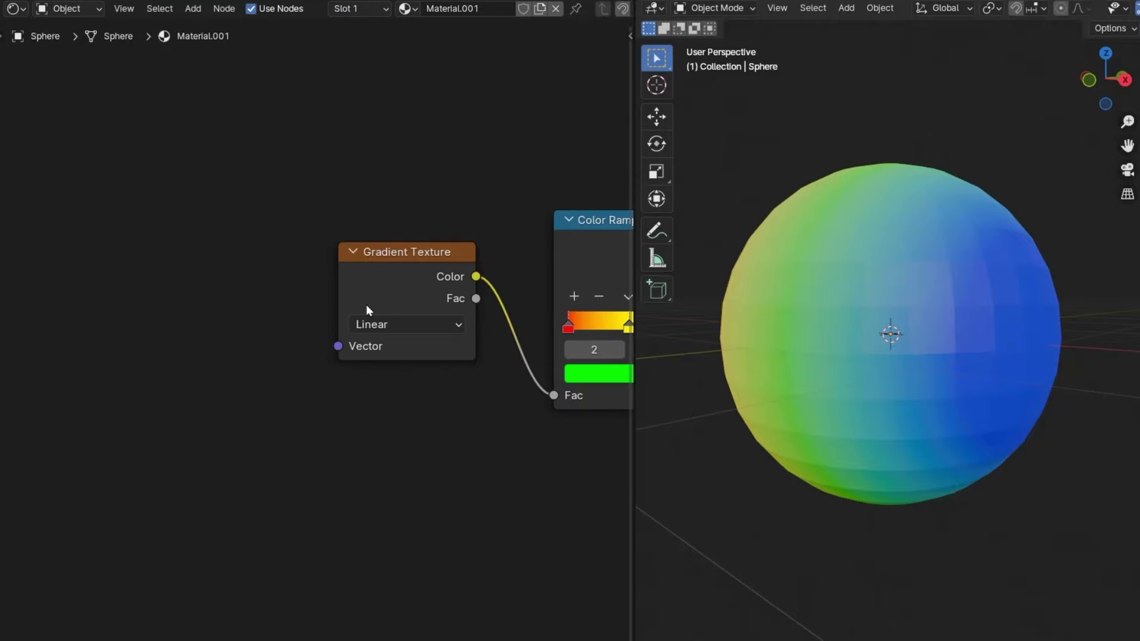
- Use Node Wrangler to add connected Texture Coordinate and Mapping nodes to the Gradient Texture node
{"action": "left_click", "coordinate": [386, 275]}
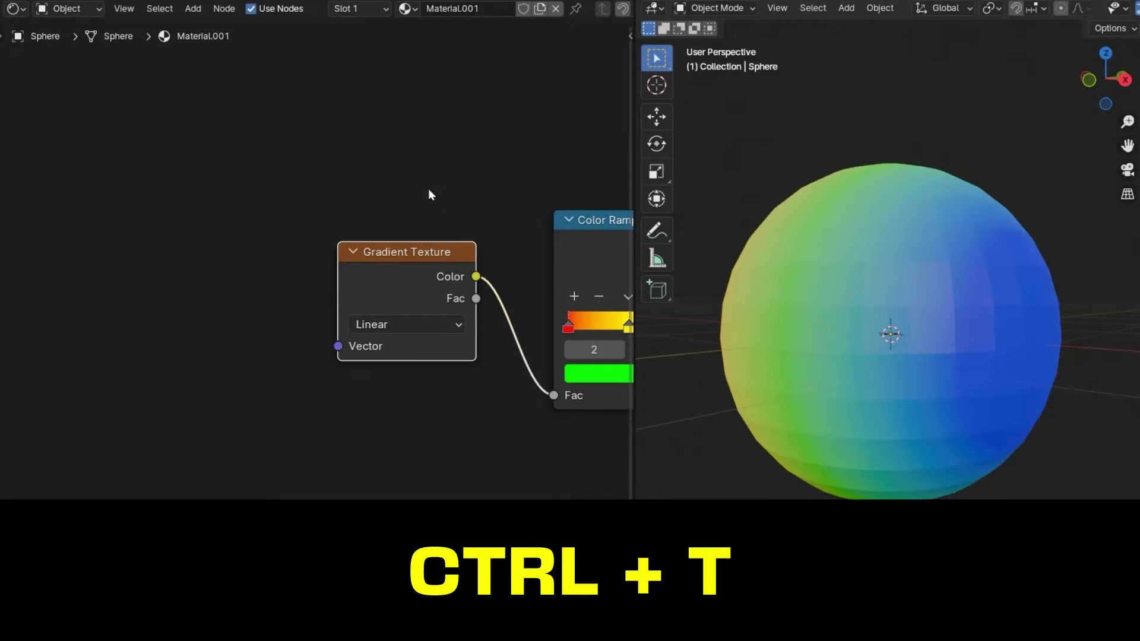
{"action": "key", "text": "ctrl+t"}
{"action": "middle_click_drag", "start_coordinate": [292, 204], "coordinate": [419, 159]}
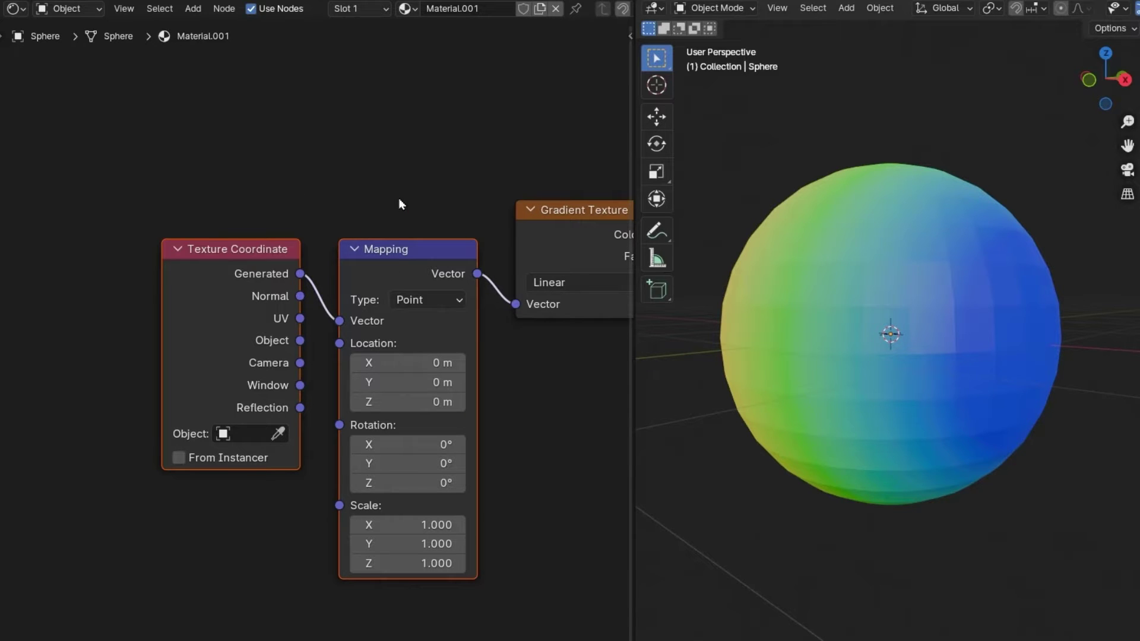
- Delete every node feeding the Principled BSDF, keeping only the shader and the Material Output, and frame them
{"action": "scroll", "coordinate": [399, 204], "scroll_direction": "down", "scroll_amount": 1}
{"action": "middle_click_drag", "start_coordinate": [408, 196], "coordinate": [349, 209]}
{"action": "scroll", "coordinate": [372, 216], "scroll_direction": "down", "scroll_amount": 2}
{"action": "left_click_drag", "start_coordinate": [458, 173], "coordinate": [137, 493]}
{"action": "key", "text": "x"}
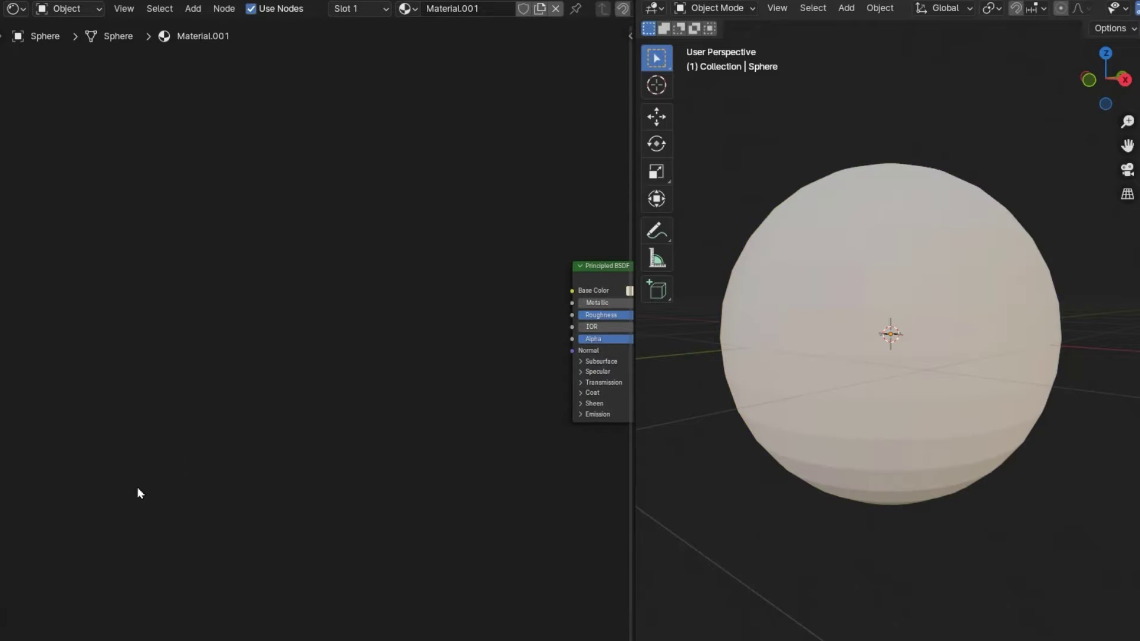
{"action": "key", "text": "Home"}
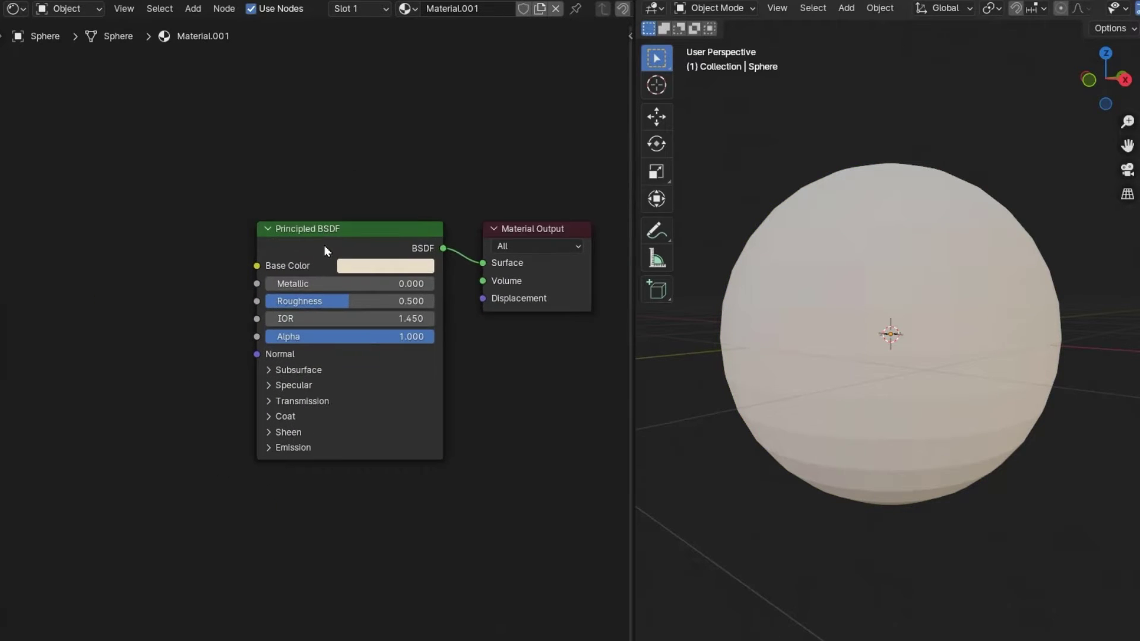
- Use Node Wrangler to add Image Texture, Mapping and Texture Coordinate nodes feeding the Principled BSDF's Base Color
{"action": "key", "text": "ctrl+t"}
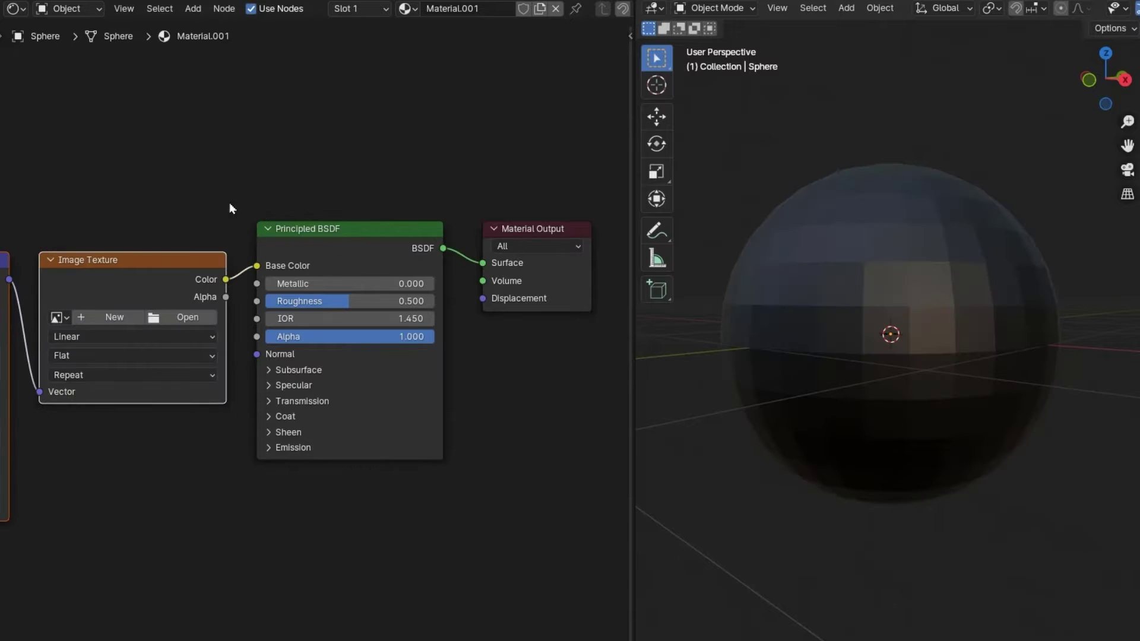
{"action": "middle_click_drag", "start_coordinate": [173, 198], "coordinate": [400, 233]}
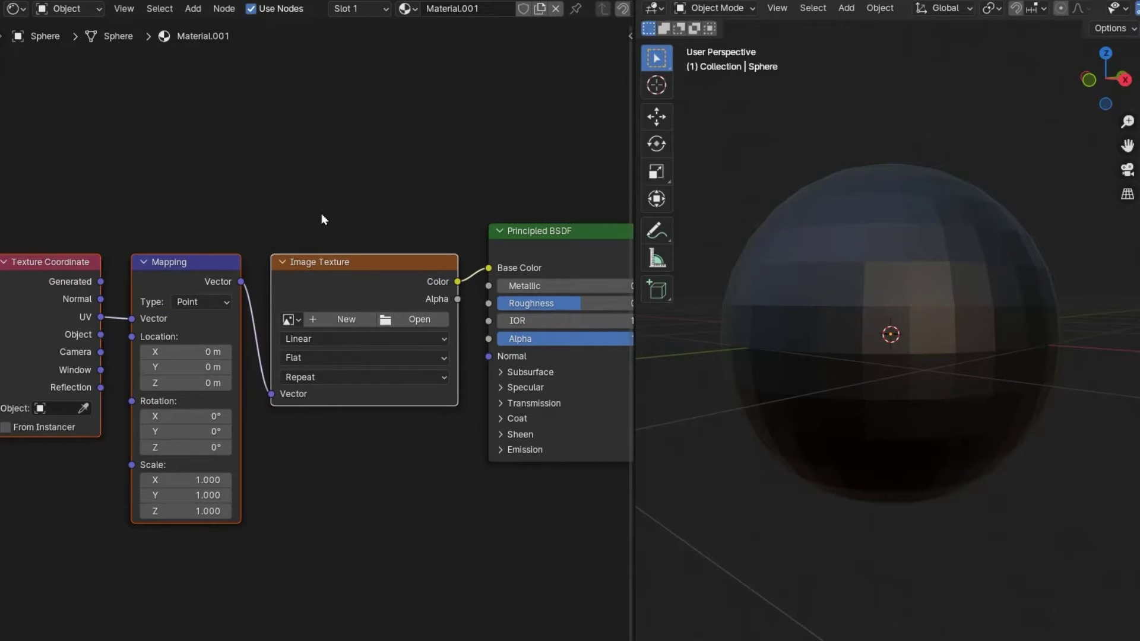
{"action": "scroll", "coordinate": [362, 278], "scroll_direction": "up", "scroll_amount": 2}
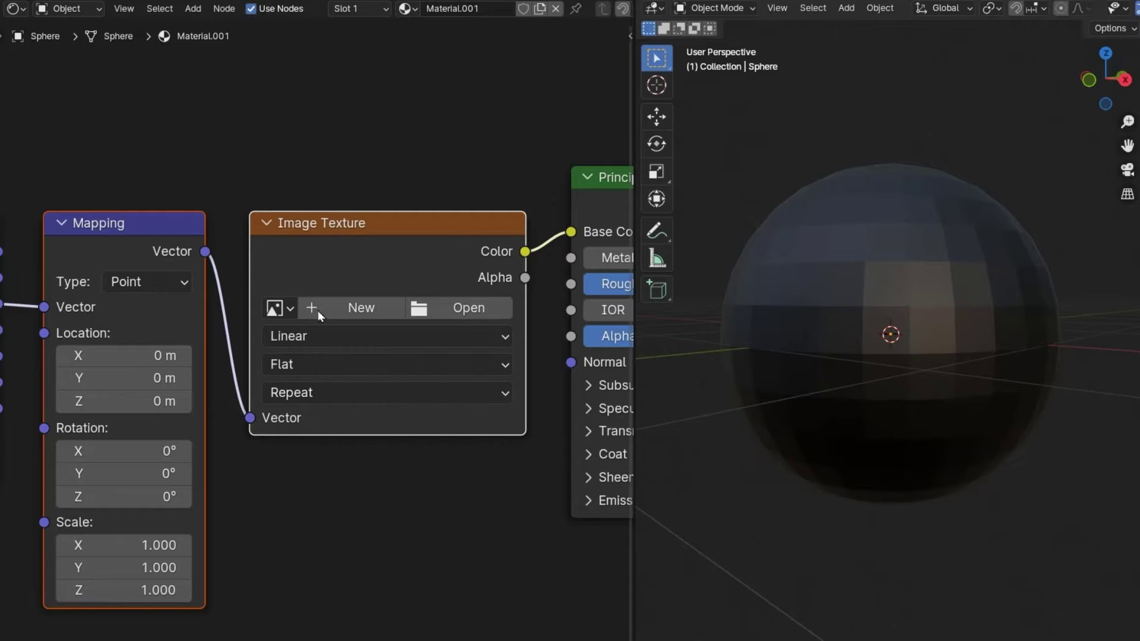
- Load Xan Tips Logo.png from the XAN TIPS folder into the Image Texture node
{"action": "left_click", "coordinate": [454, 308]}
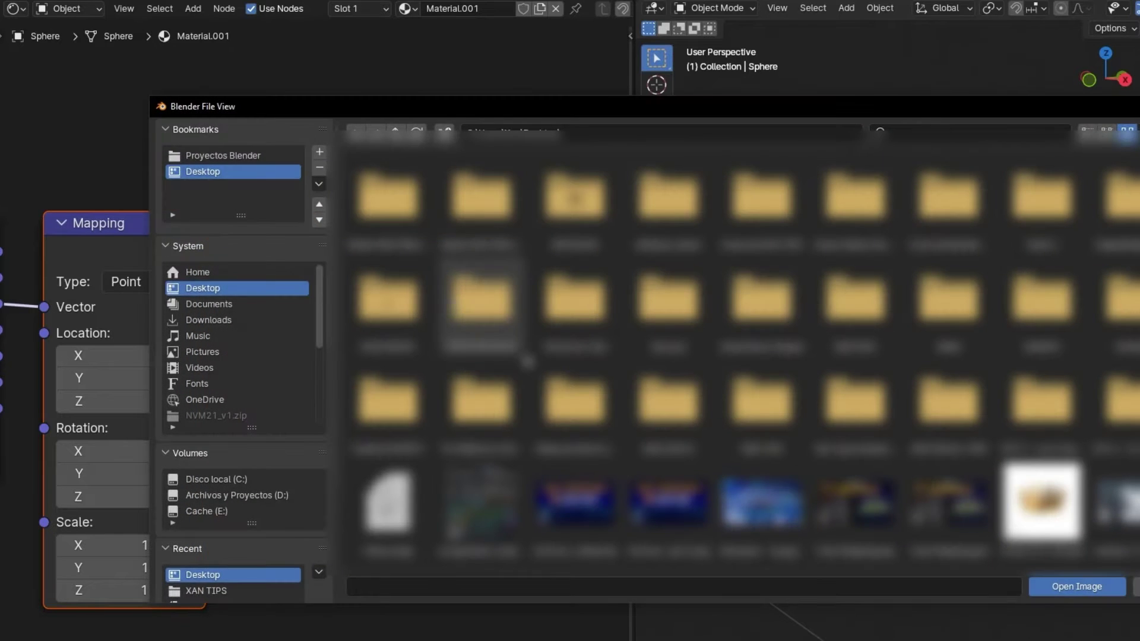
{"action": "left_click", "coordinate": [206, 591]}
{"action": "double_click", "coordinate": [588, 291]}
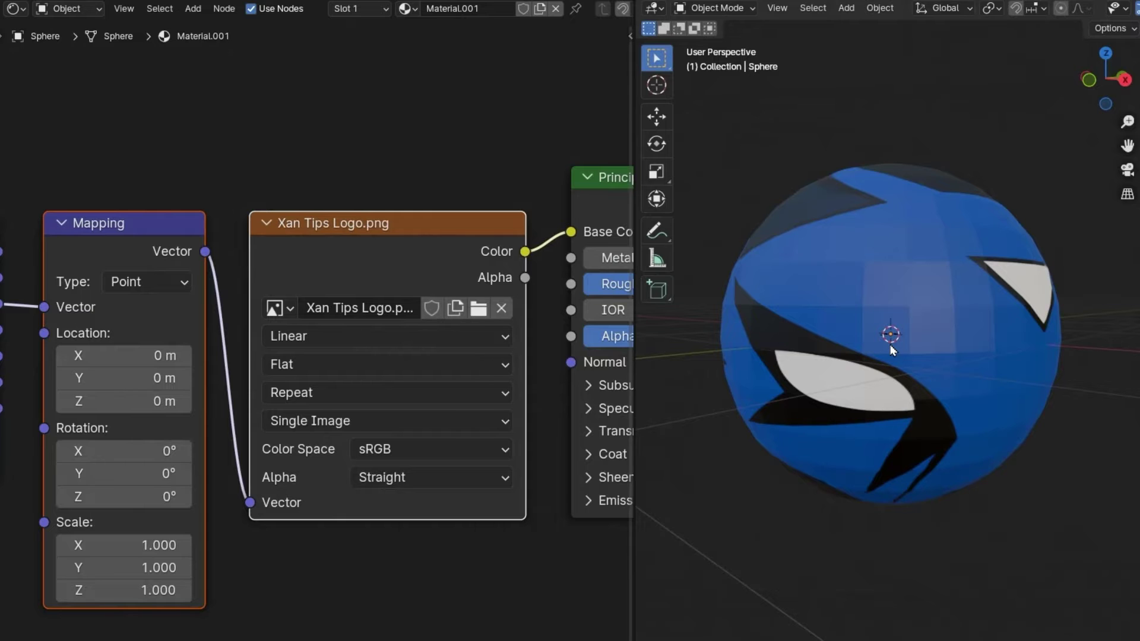
- Examine how the logo wraps around the sphere and which Texture Coordinate output feeds the Mapping node
{"action": "scroll", "coordinate": [889, 345], "scroll_direction": "down", "scroll_amount": 4}
{"action": "left_click", "coordinate": [889, 350]}
{"action": "middle_click_drag", "start_coordinate": [890, 351], "coordinate": [849, 369]}
{"action": "scroll", "coordinate": [110, 156], "scroll_direction": "down", "scroll_amount": 1}
{"action": "scroll", "coordinate": [384, 158], "scroll_direction": "left", "scroll_amount": 5, "text": "ctrl"}
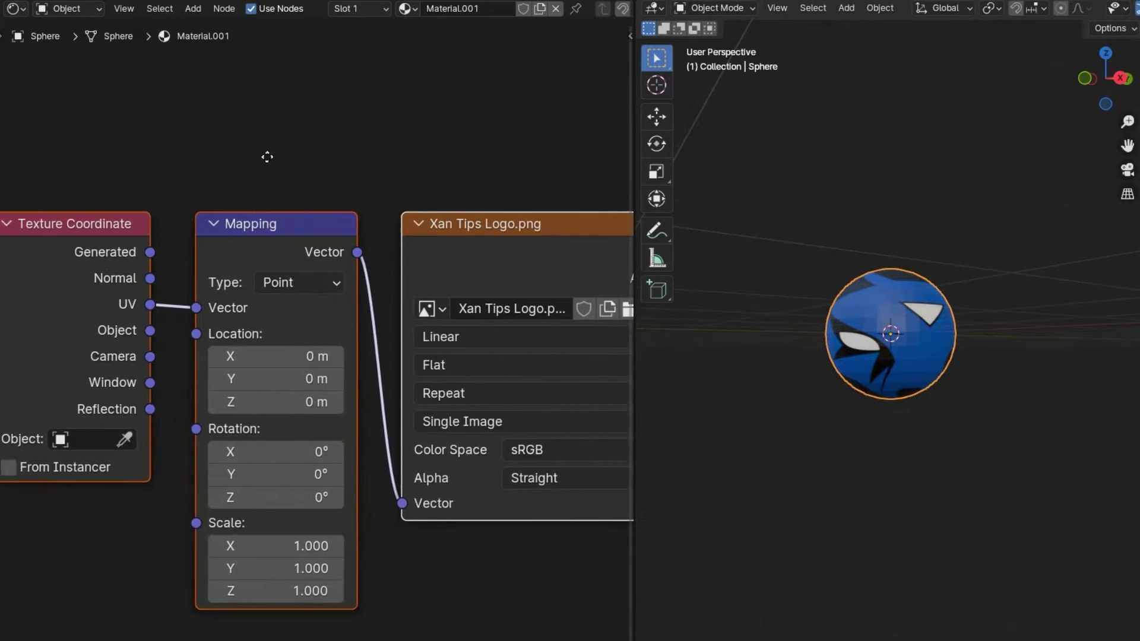
{"action": "scroll", "coordinate": [238, 191], "scroll_direction": "up", "scroll_amount": 3}
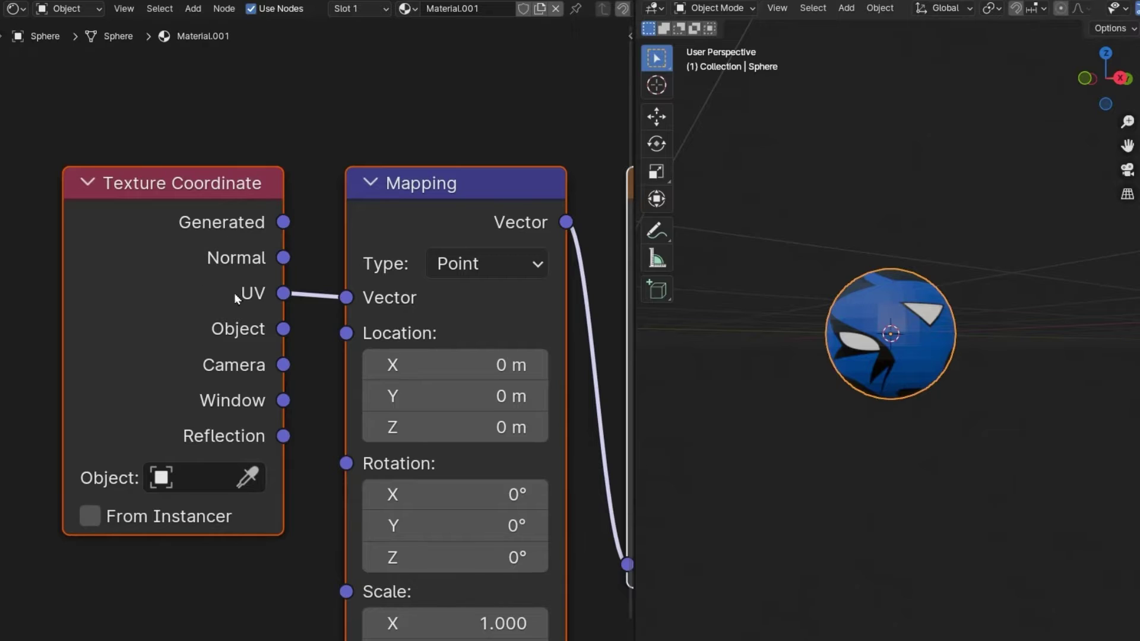
{"action": "scroll", "coordinate": [252, 307], "scroll_direction": "up", "scroll_amount": 1}
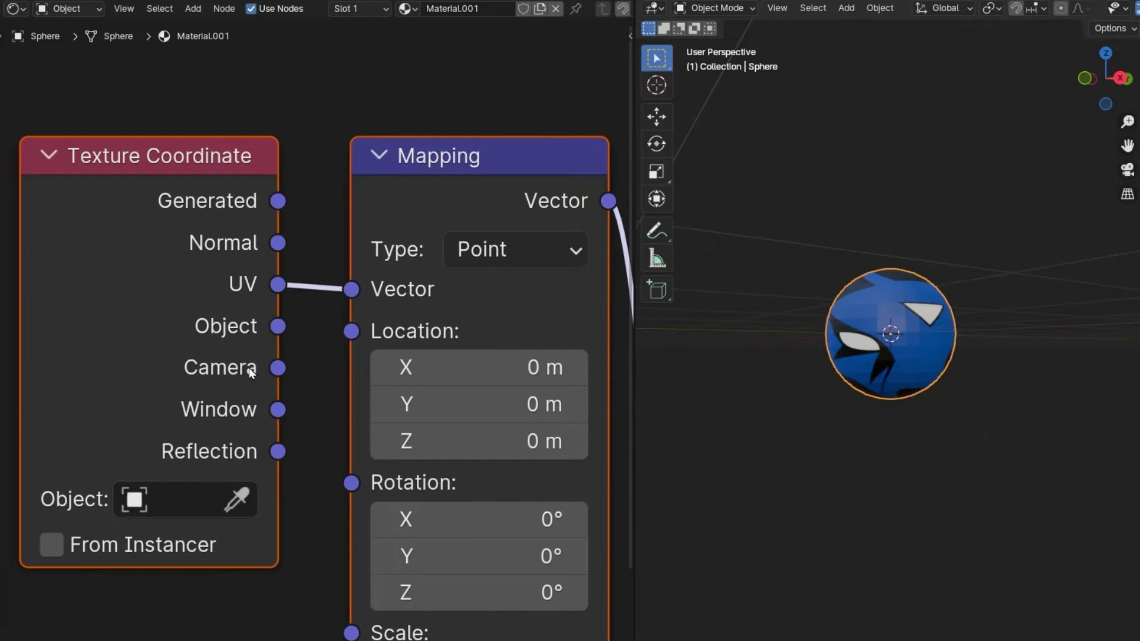
- Add a plane, move it along the Y axis clear of the sphere, and enlarge it
{"action": "scroll", "coordinate": [788, 300], "scroll_direction": "down", "scroll_amount": 3}
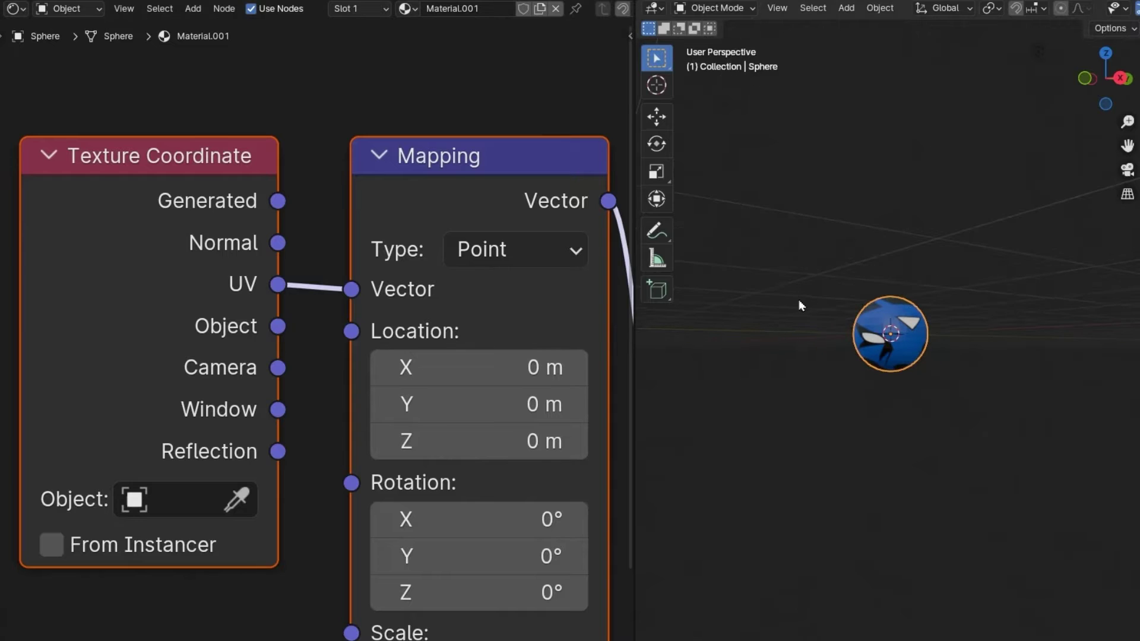
{"action": "middle_click_drag", "start_coordinate": [802, 305], "coordinate": [902, 305]}
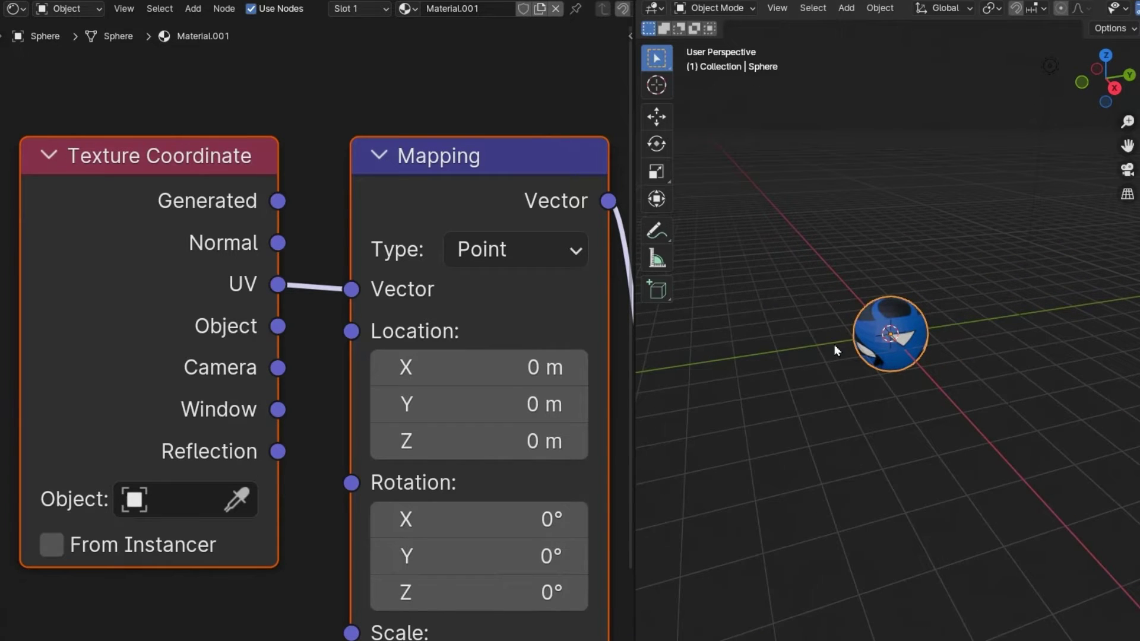
{"action": "left_click", "coordinate": [846, 7]}
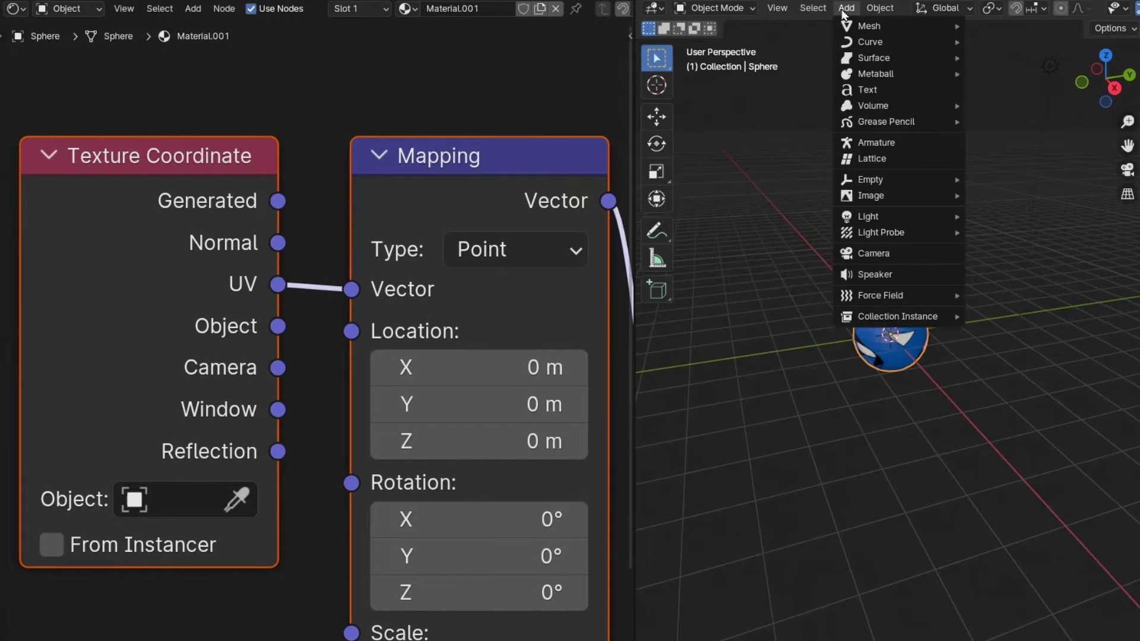
{"action": "mouse_move", "coordinate": [868, 26]}
{"action": "left_click", "coordinate": [1023, 25]}
{"action": "key", "text": "g"}
{"action": "key", "text": "y"}
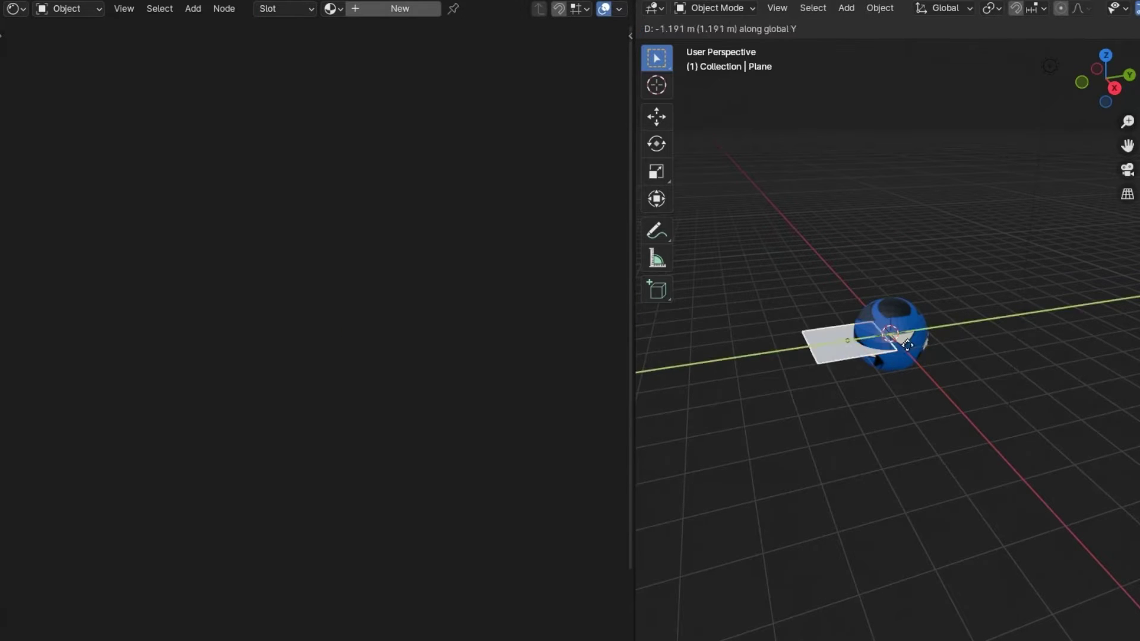
{"action": "left_click", "coordinate": [843, 273]}
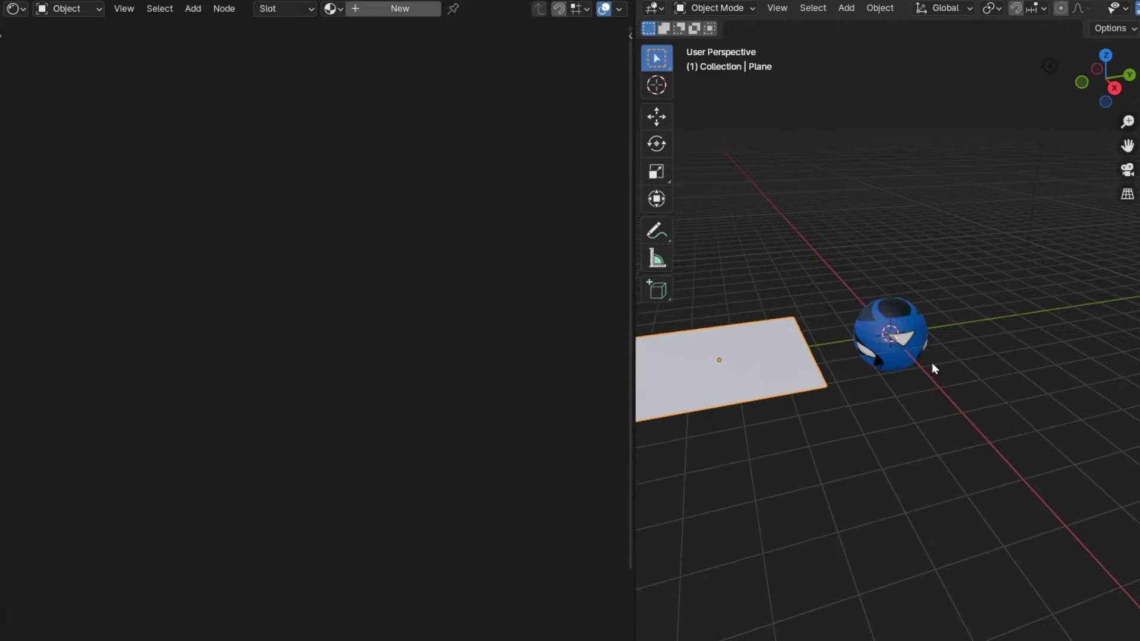
- Assign the existing Material.001 to the plane and view its logo up close
{"action": "left_click", "coordinate": [335, 10]}
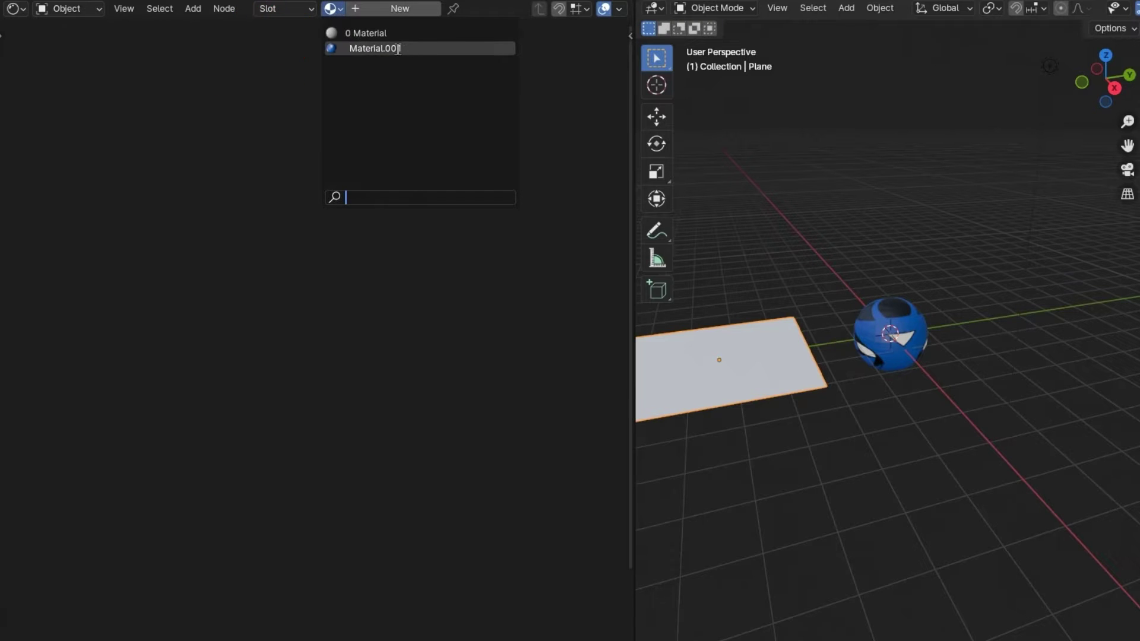
{"action": "left_click", "coordinate": [398, 49]}
{"action": "mouse_move", "coordinate": [879, 380]}
{"action": "middle_mouse_down"}
{"action": "mouse_move", "coordinate": [950, 400]}
{"action": "mouse_move", "coordinate": [923, 420]}
{"action": "mouse_move", "coordinate": [844, 368]}
{"action": "mouse_move", "coordinate": [935, 391]}
{"action": "mouse_move", "coordinate": [857, 426]}
{"action": "mouse_move", "coordinate": [863, 387]}
{"action": "middle_mouse_up"}
{"action": "scroll", "coordinate": [935, 390], "scroll_direction": "up", "scroll_amount": 4}
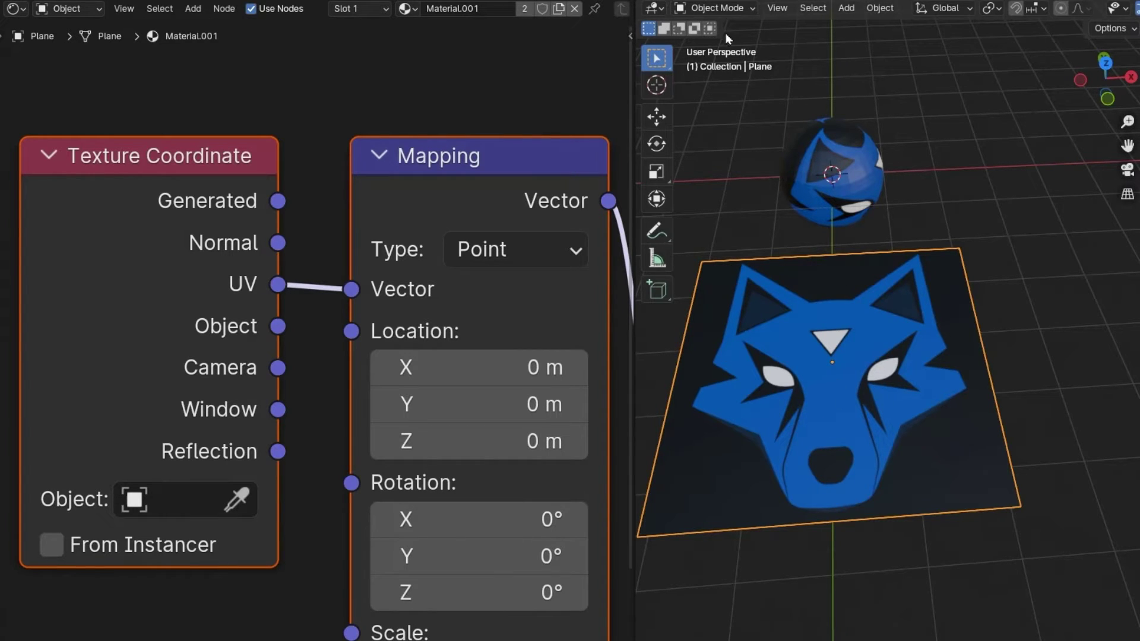
- In Edit Mode, move the plane's far-left corner vertex outward to stretch the UV-mapped logo, and deselect it
{"action": "left_click", "coordinate": [716, 8]}
{"action": "left_click", "coordinate": [716, 44]}
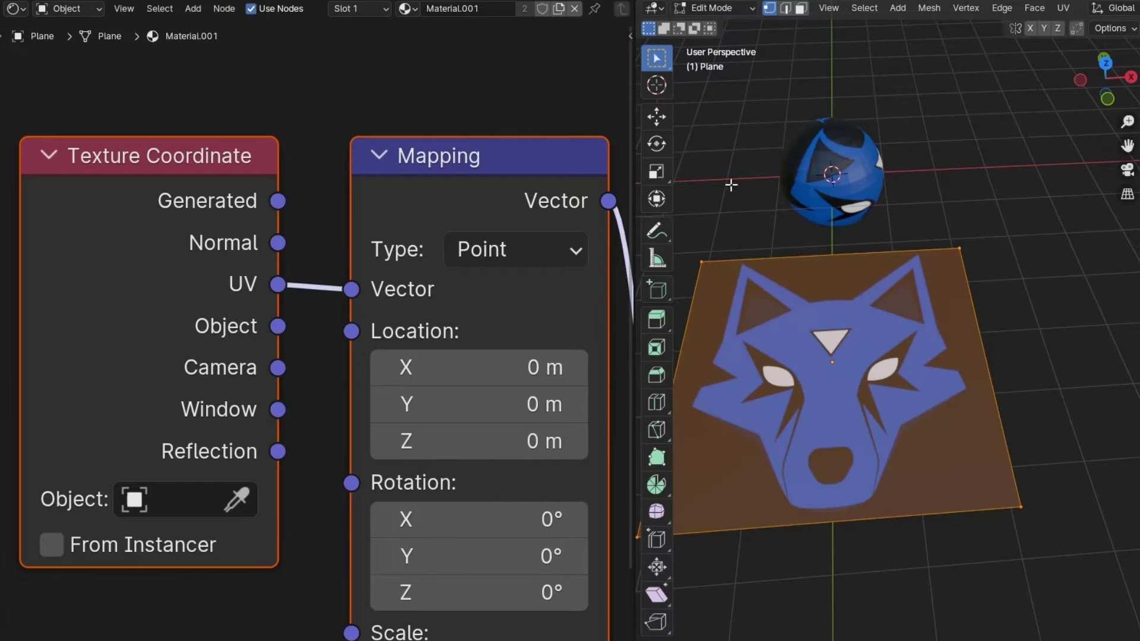
{"action": "middle_click_drag", "start_coordinate": [737, 243], "coordinate": [819, 247]}
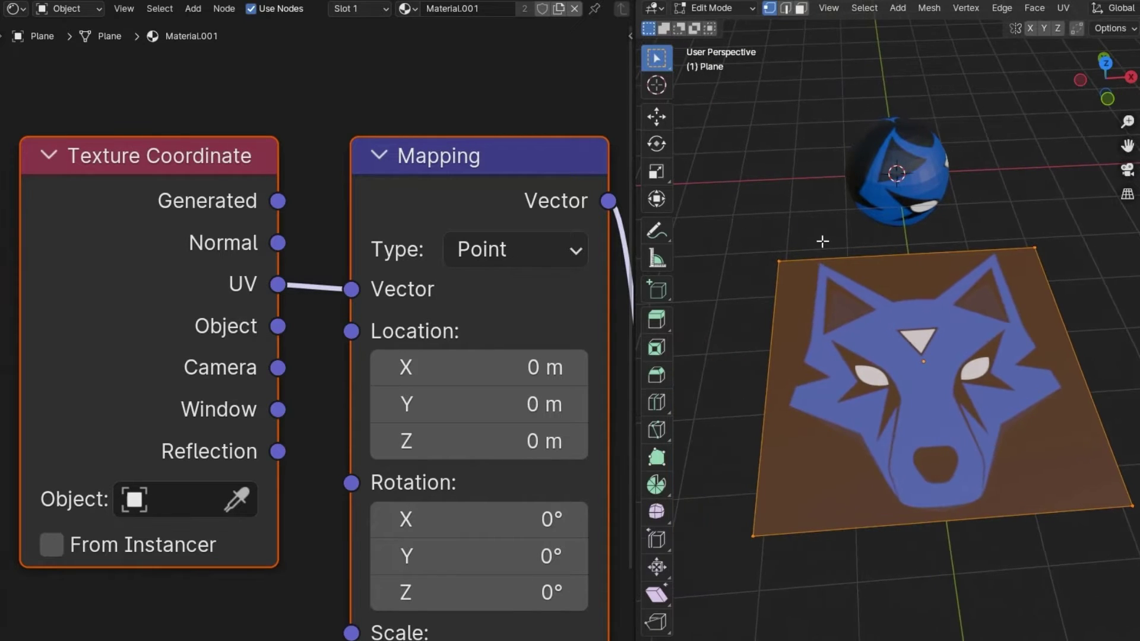
{"action": "left_click", "coordinate": [835, 313]}
{"action": "key", "text": "g"}
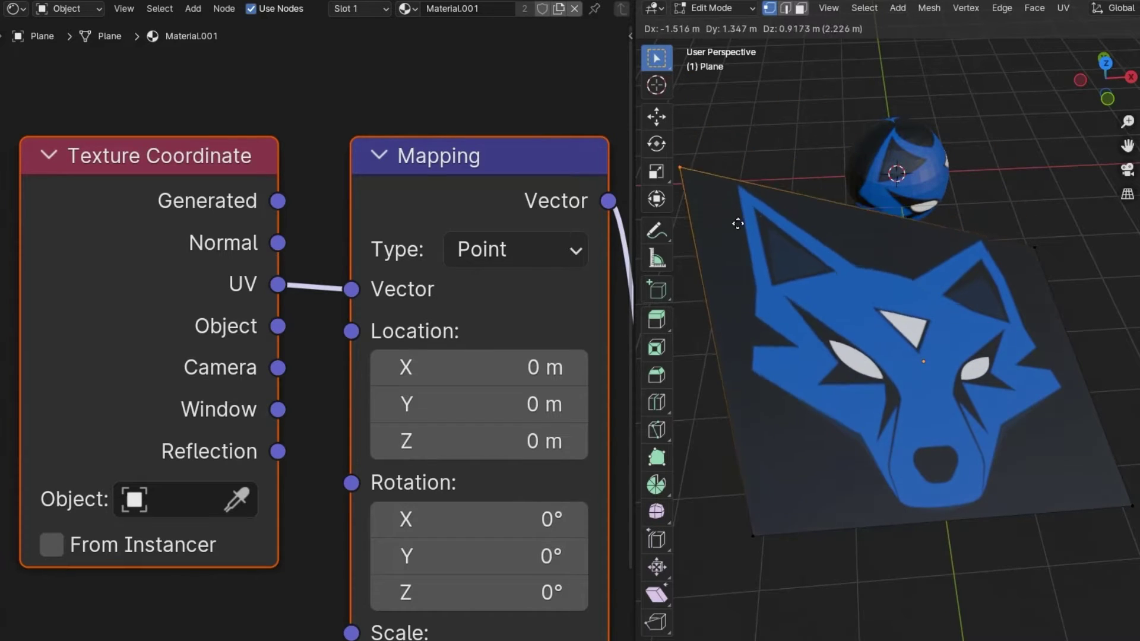
{"action": "left_click", "coordinate": [820, 234]}
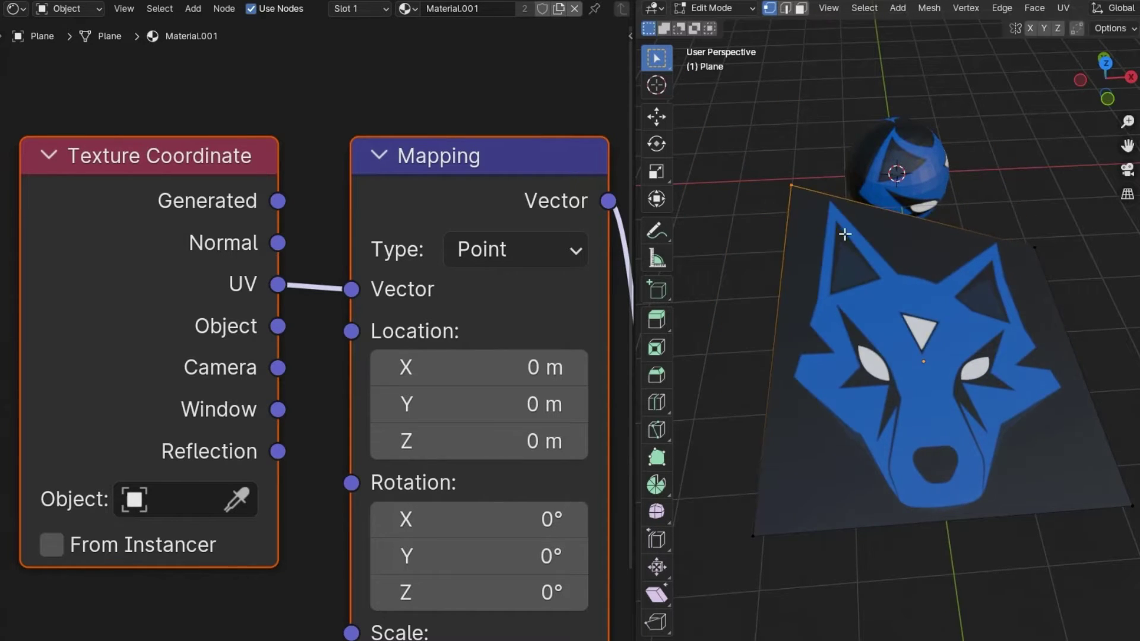
{"action": "left_click", "coordinate": [859, 277]}
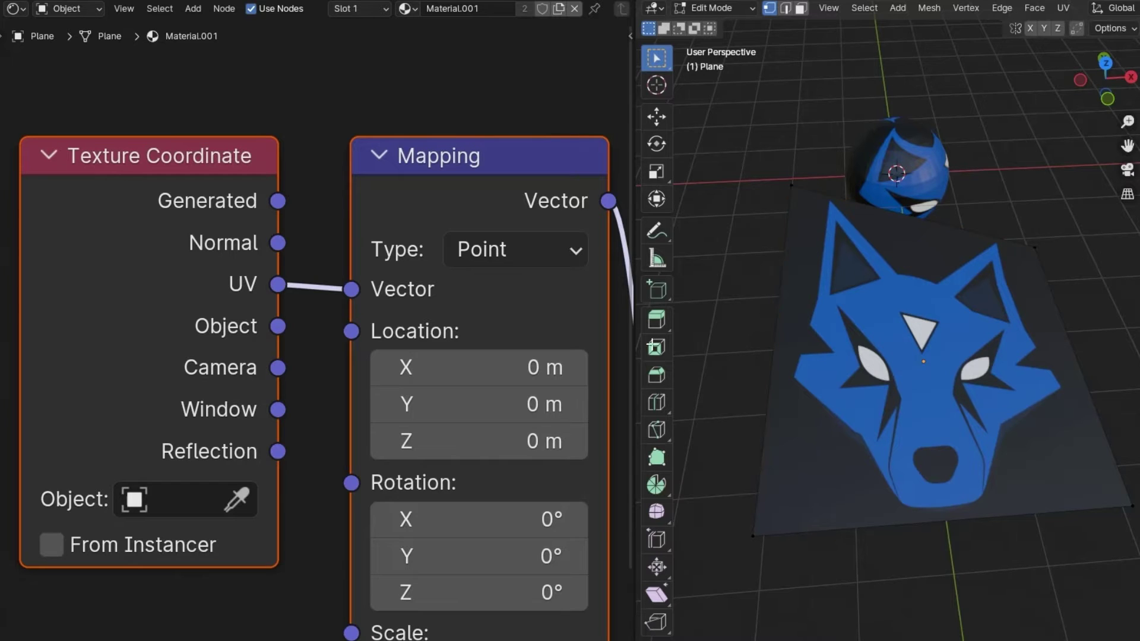
- Feed the Mapping node's Vector from Generated instead of UV, and move the plane's far-left corner vertex further out
{"action": "right_click_drag", "start_coordinate": [305, 291], "coordinate": [308, 303], "text": "ctrl"}
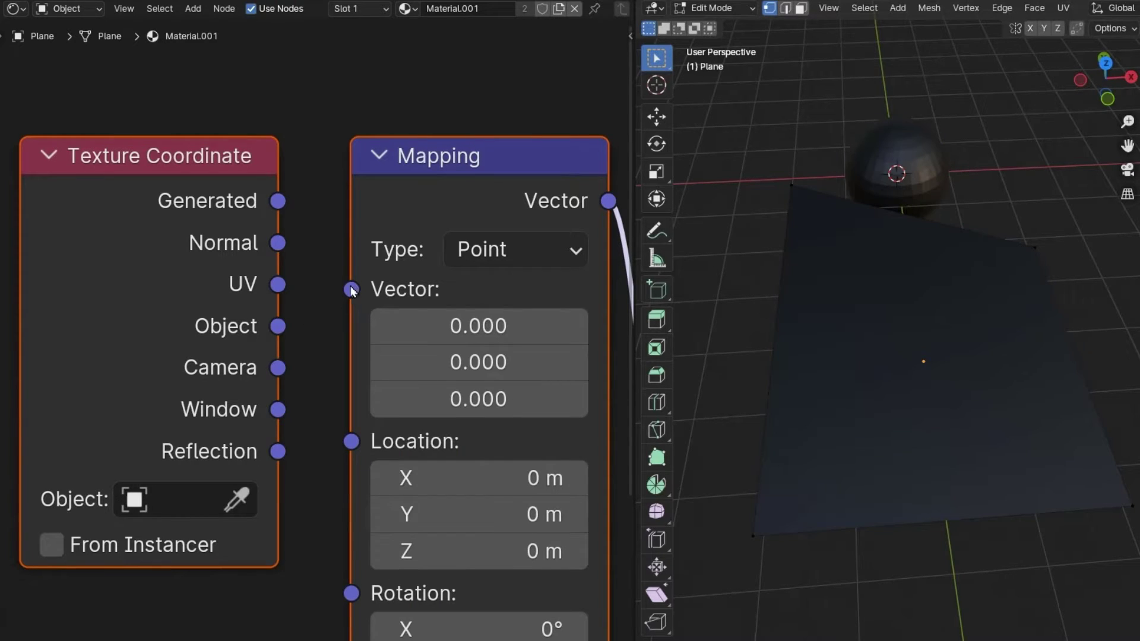
{"action": "left_click_drag", "start_coordinate": [351, 290], "coordinate": [278, 201]}
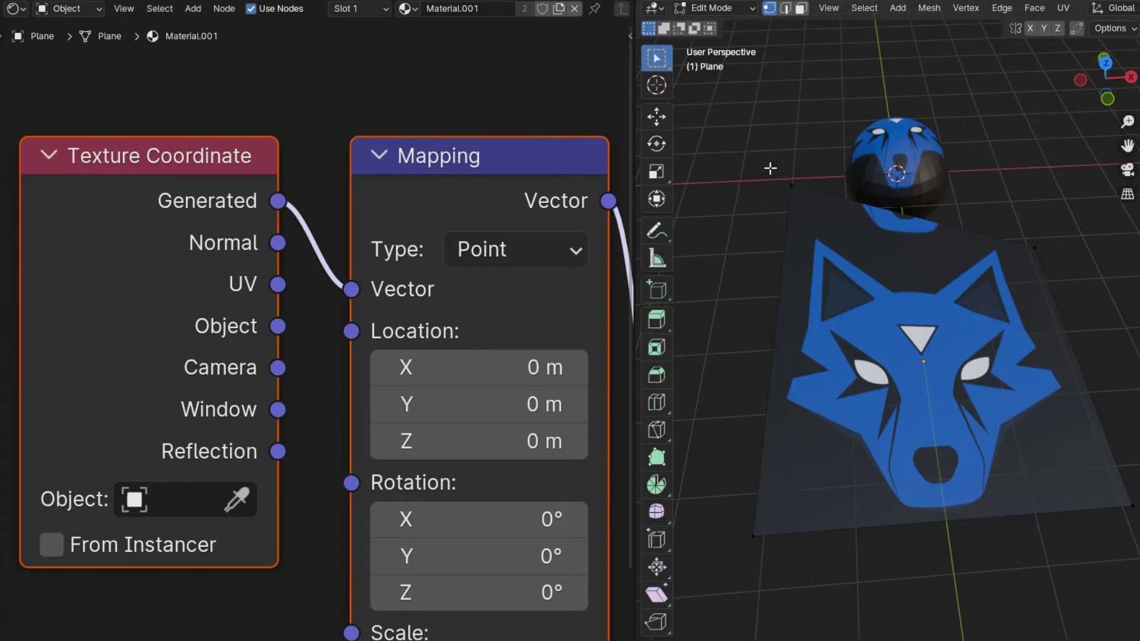
{"action": "key", "text": "g"}
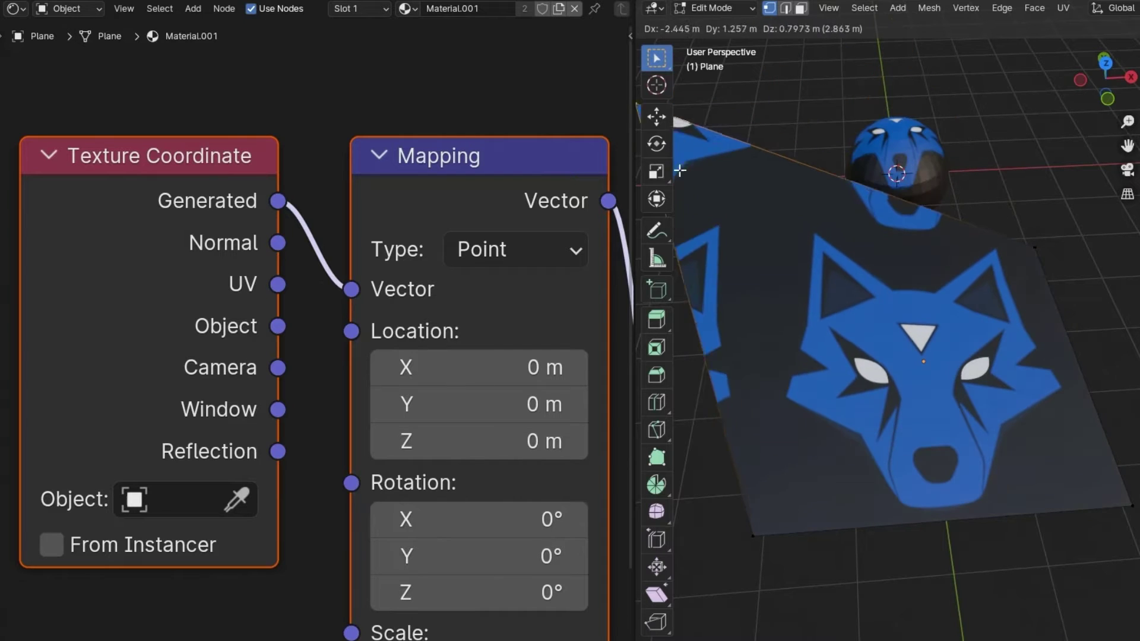
{"action": "left_click", "coordinate": [680, 171]}
{"action": "mouse_move", "coordinate": [813, 309]}
{"action": "middle_mouse_down"}
{"action": "mouse_move", "coordinate": [769, 303]}
{"action": "mouse_move", "coordinate": [792, 303]}
{"action": "middle_mouse_up"}
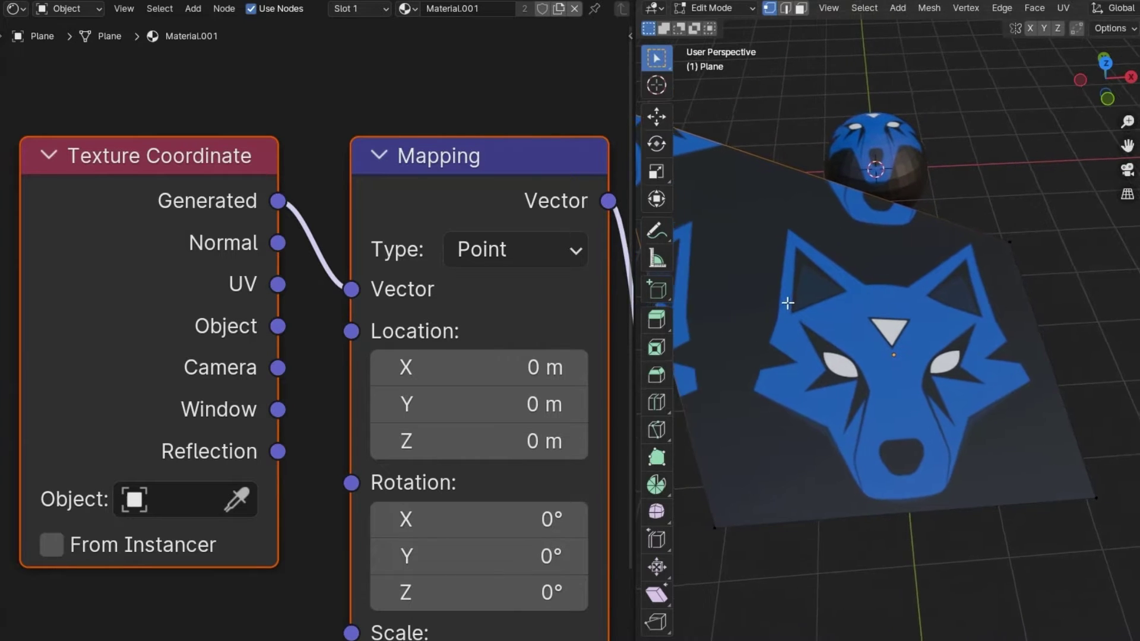
- Set the logo image node's extension mode to Clip
{"action": "middle_click_drag", "start_coordinate": [543, 303], "coordinate": [123, 224]}
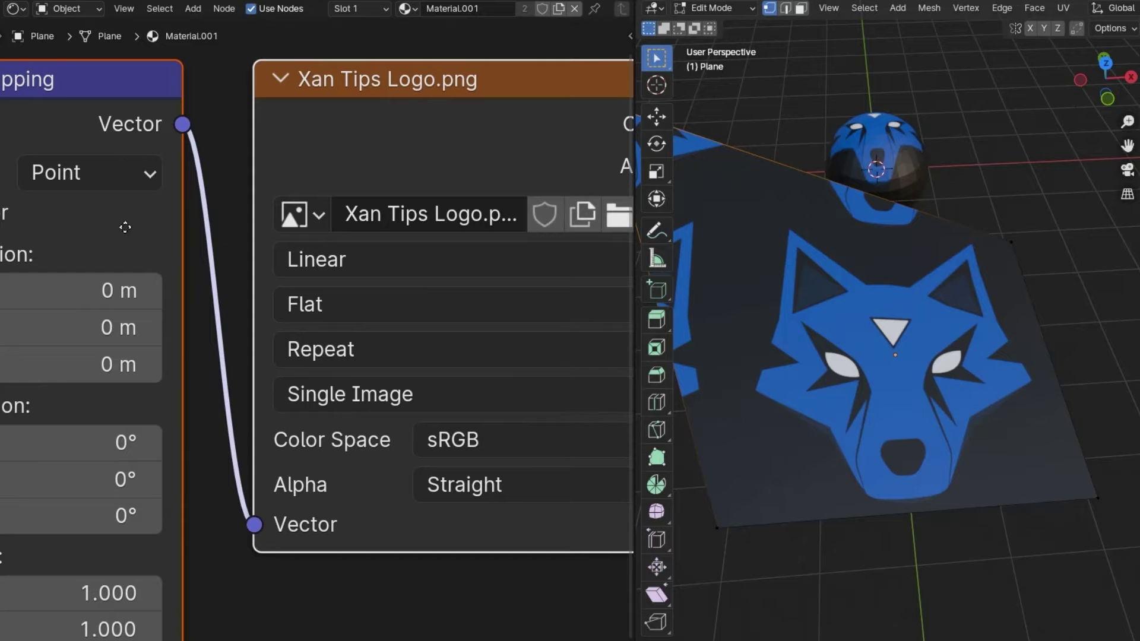
{"action": "left_click", "coordinate": [392, 349]}
{"action": "left_click", "coordinate": [341, 523]}
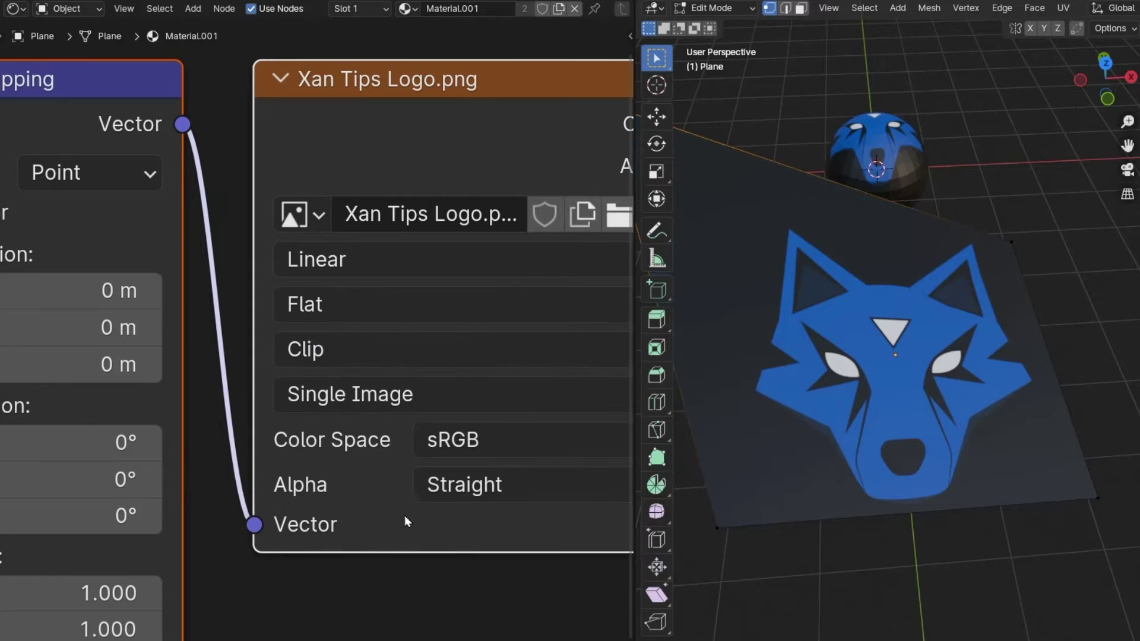
- Reposition the plane's far-left corner vertex to check how the clipped logo reacts
{"action": "scroll", "coordinate": [893, 369], "scroll_direction": "down", "scroll_amount": 4}
{"action": "key", "text": "g"}
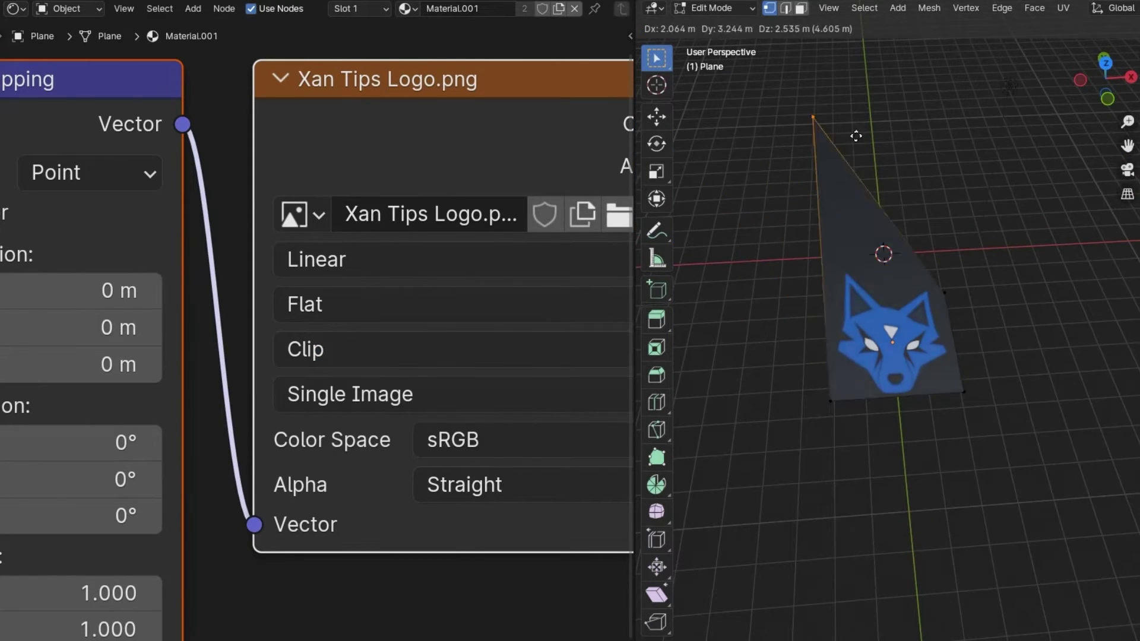
{"action": "left_click", "coordinate": [738, 209]}
- Move the plane's two far corner vertices outward, and move its two right-hand corner vertices to widen the surface
{"action": "left_click_drag", "start_coordinate": [701, 187], "coordinate": [939, 316]}
{"action": "left_click_drag", "start_coordinate": [738, 183], "coordinate": [950, 307]}
{"action": "key", "text": "g"}
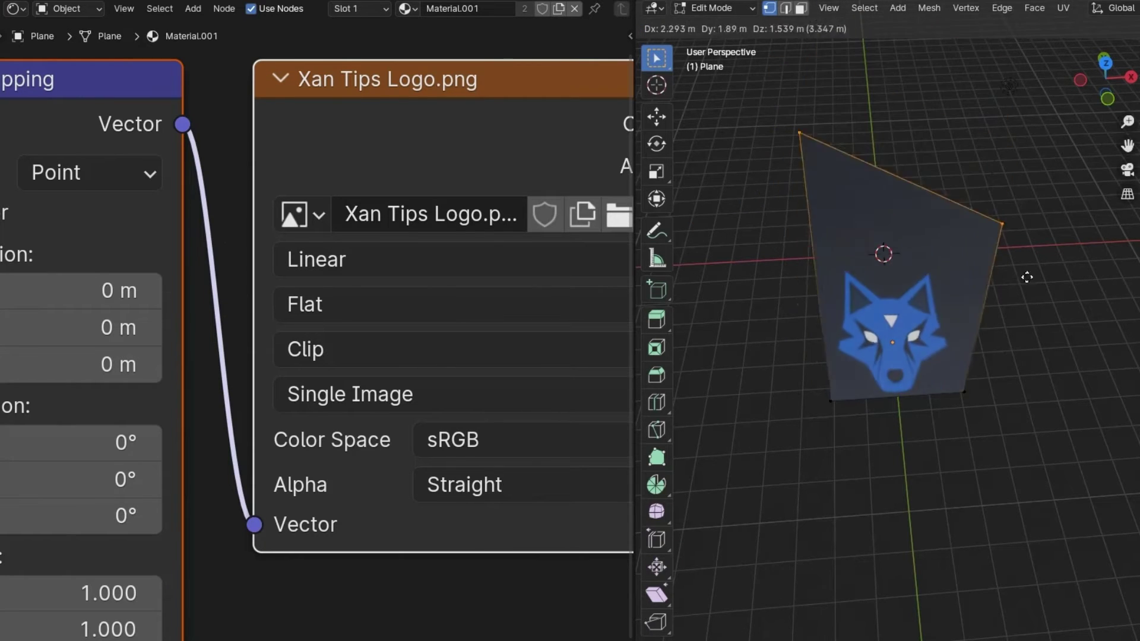
{"action": "left_click", "coordinate": [990, 231]}
{"action": "left_click_drag", "start_coordinate": [1018, 165], "coordinate": [927, 463]}
{"action": "key", "text": "g"}
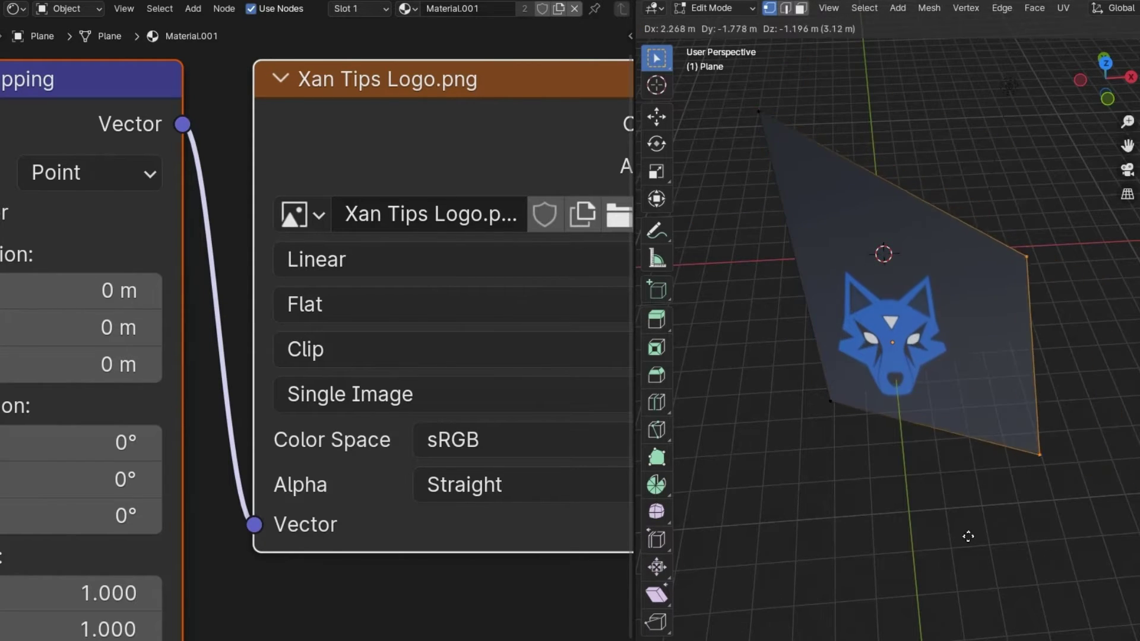
{"action": "left_click", "coordinate": [1002, 514]}
- Switch the logo image node's extension mode to Repeat for comparison, and set it back to Clip
{"action": "left_click", "coordinate": [395, 355]}
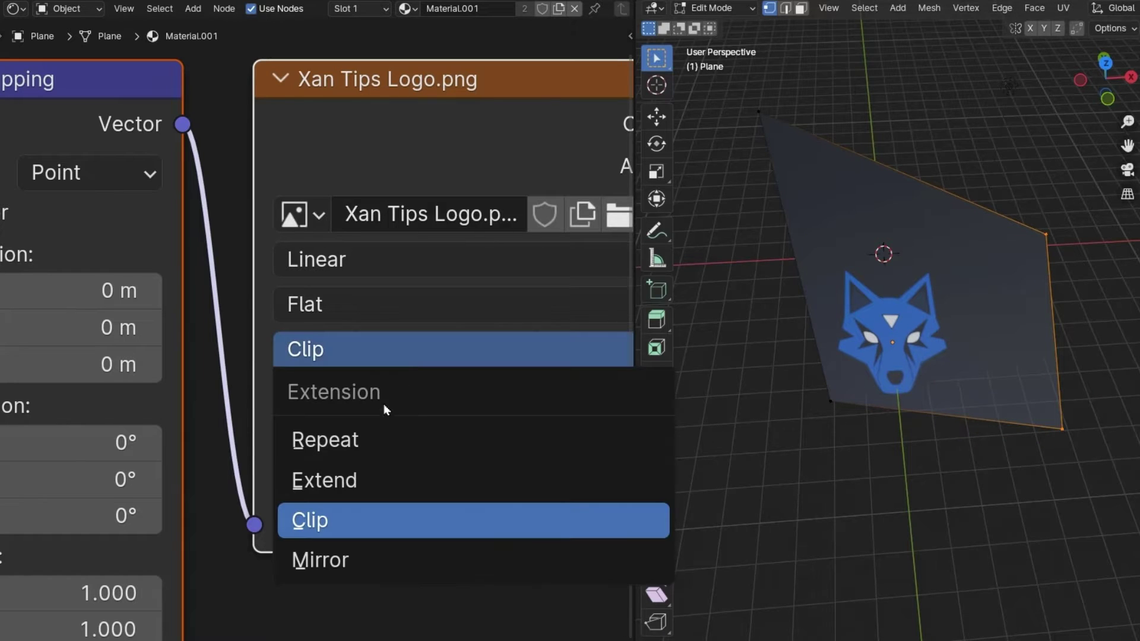
{"action": "left_click", "coordinate": [368, 479]}
{"action": "left_click", "coordinate": [466, 351]}
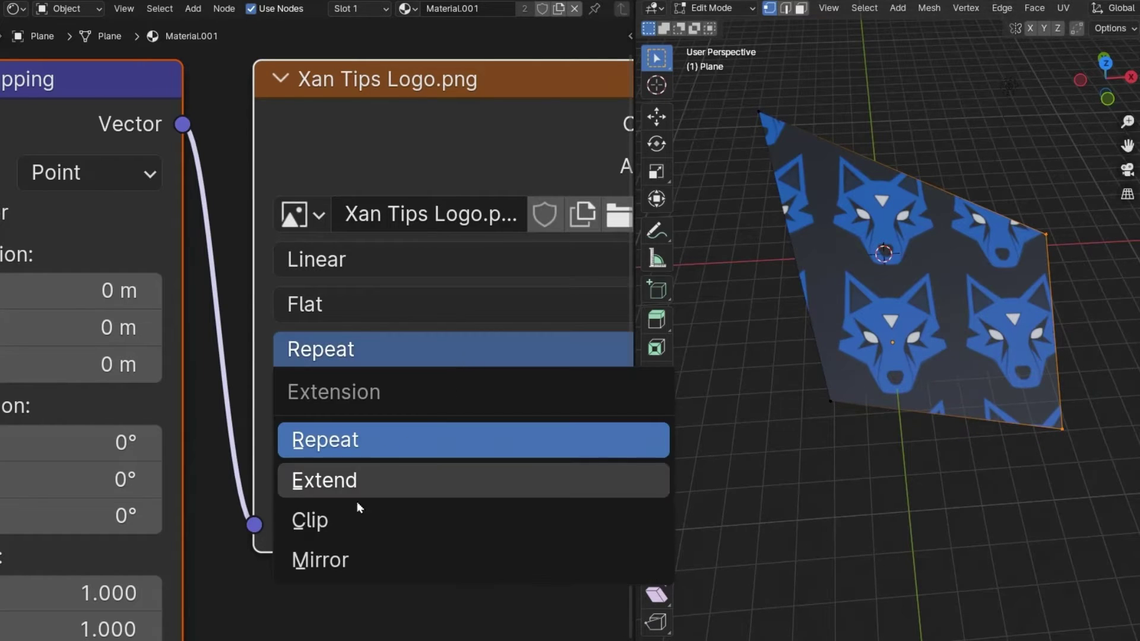
{"action": "left_click", "coordinate": [337, 521]}
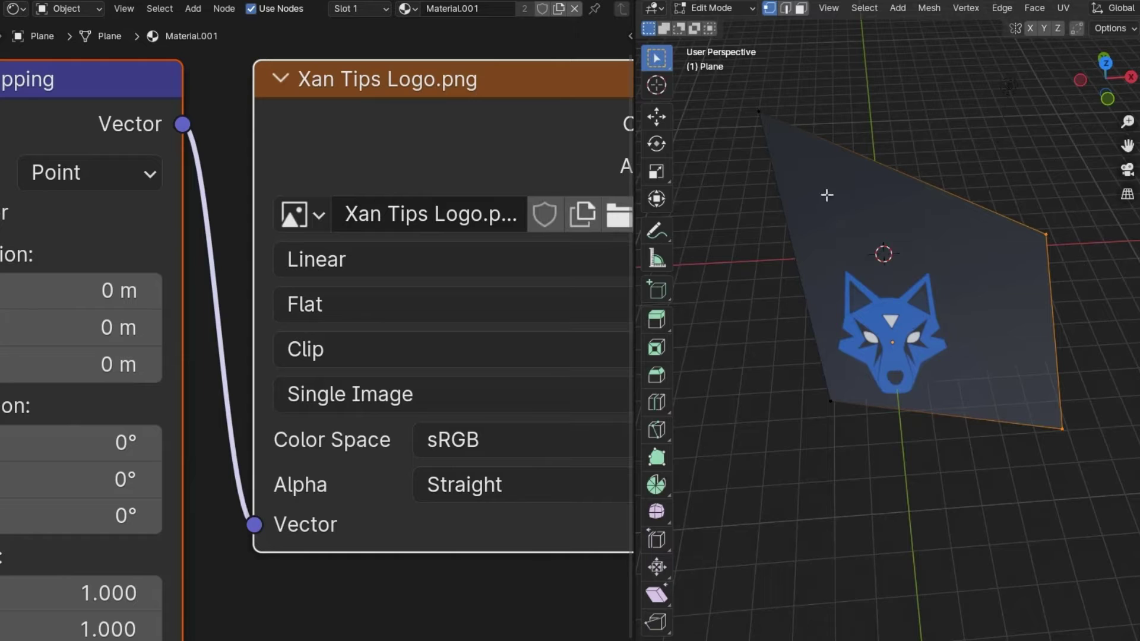
- Select the plane's two far corner vertices and move them further out to test the clipped logo
{"action": "left_click_drag", "start_coordinate": [729, 96], "coordinate": [1108, 308]}
{"action": "key", "text": "g"}
{"action": "left_click", "coordinate": [1059, 288]}
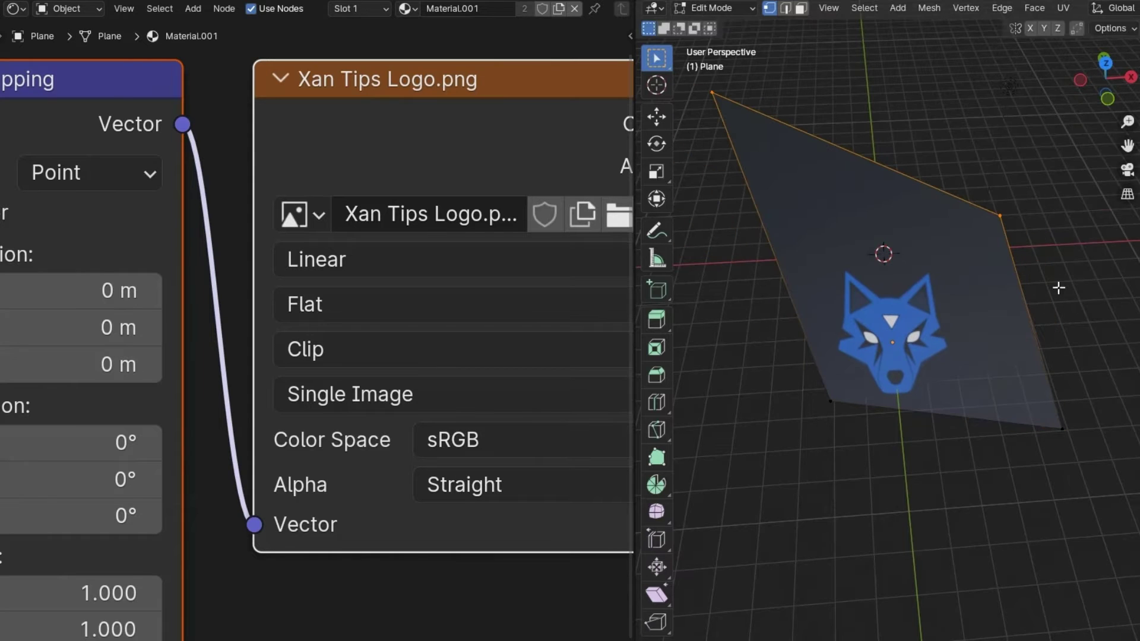
- Feed the Mapping node's Vector from UV to compare the result, and connect it to Object instead
{"action": "middle_click_drag", "start_coordinate": [255, 244], "coordinate": [67, 255]}
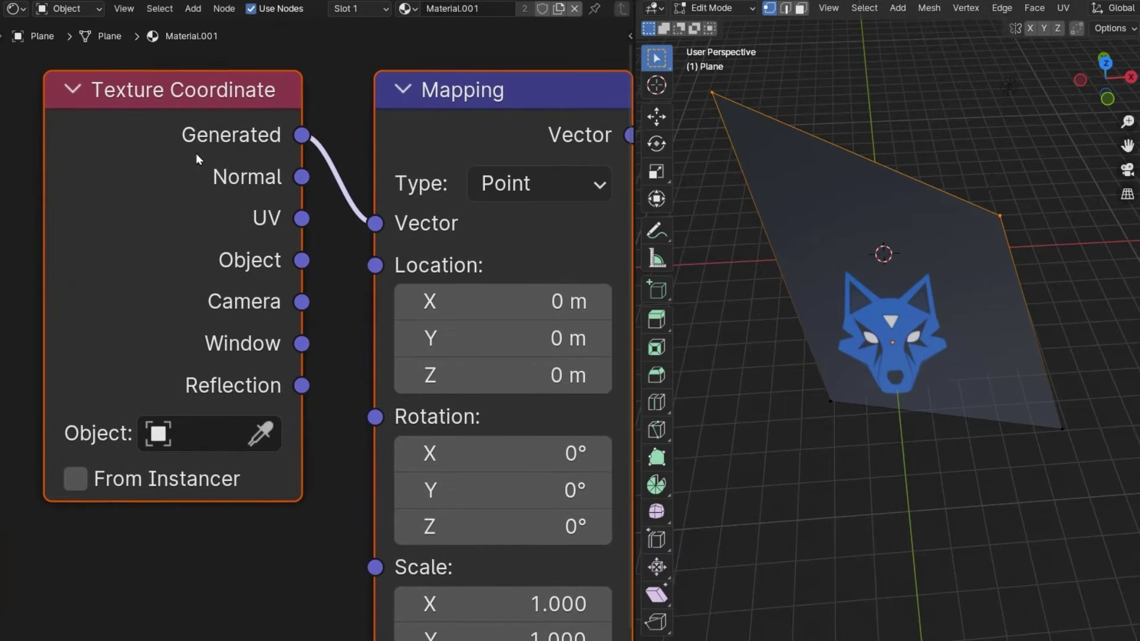
{"action": "mouse_move", "coordinate": [375, 223]}
{"action": "left_mouse_down"}
{"action": "mouse_move", "coordinate": [336, 221]}
{"action": "mouse_move", "coordinate": [375, 224]}
{"action": "left_mouse_up"}
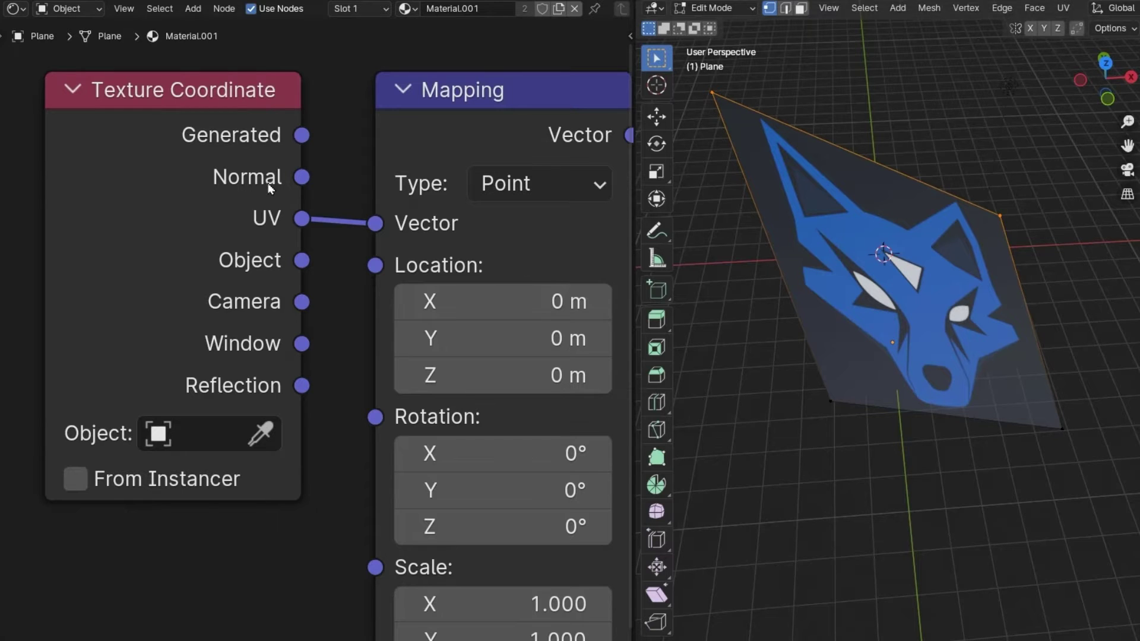
{"action": "mouse_move", "coordinate": [369, 230]}
{"action": "left_mouse_down"}
{"action": "mouse_move", "coordinate": [302, 261]}
{"action": "mouse_move", "coordinate": [369, 228]}
{"action": "left_mouse_up"}
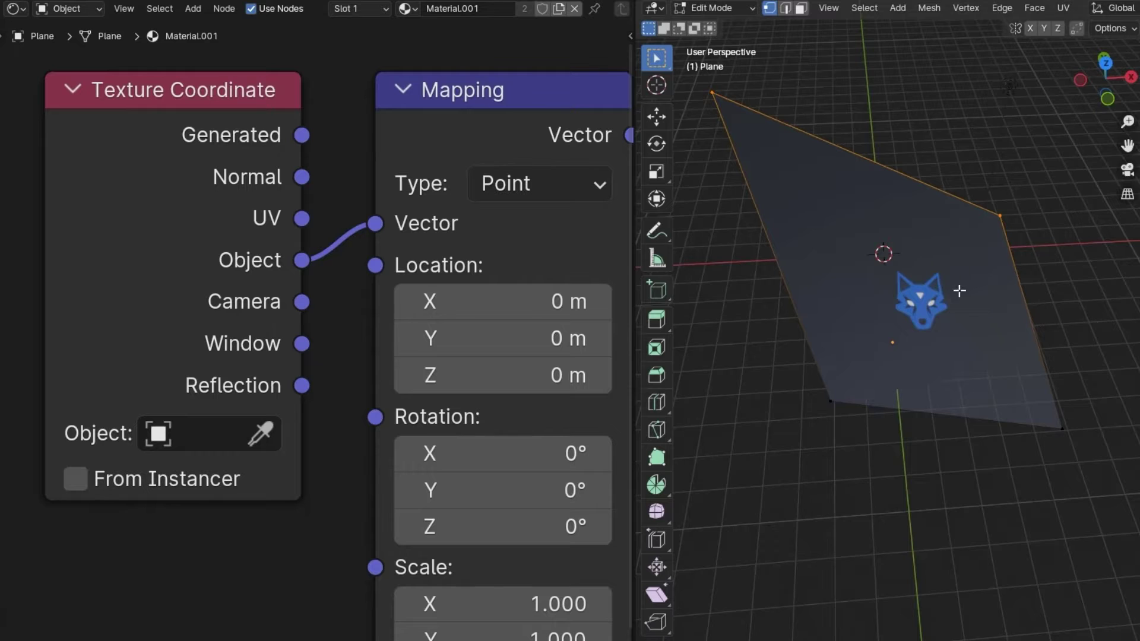
- Reposition the plane's two far corner vertices to test the Object-mapped logo, and deselect all vertices
{"action": "scroll", "coordinate": [959, 291], "scroll_direction": "up", "scroll_amount": 3}
{"action": "middle_click_drag", "start_coordinate": [960, 291], "coordinate": [958, 342], "text": "shift"}
{"action": "scroll", "coordinate": [911, 301], "scroll_direction": "down", "scroll_amount": 3}
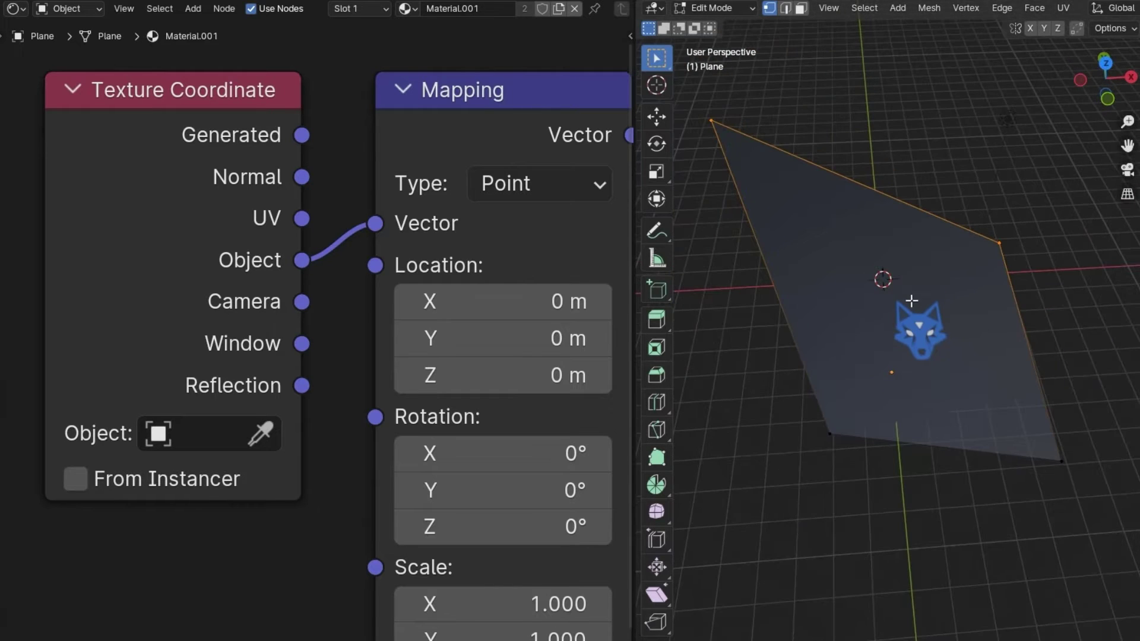
{"action": "key", "text": "g"}
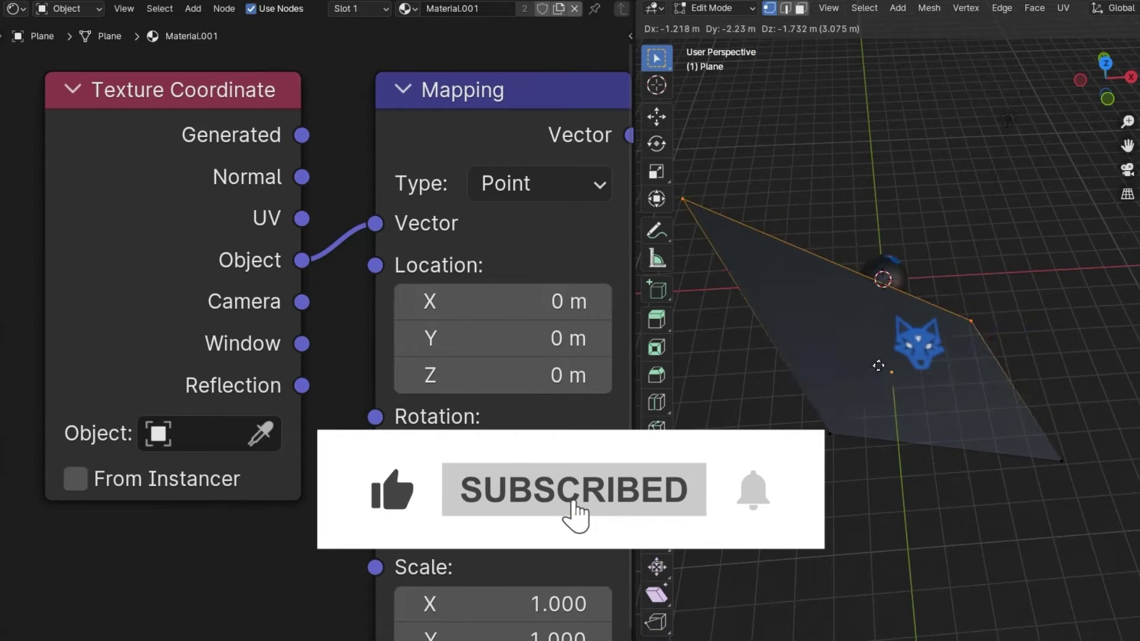
{"action": "left_click", "coordinate": [918, 284]}
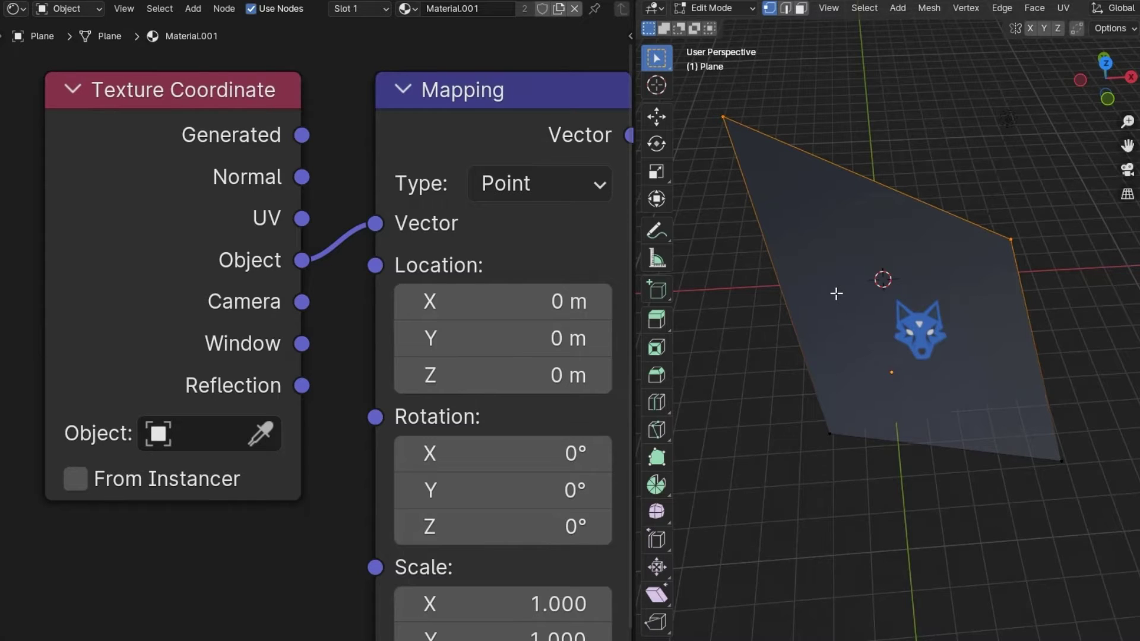
{"action": "key", "text": "alt+a"}
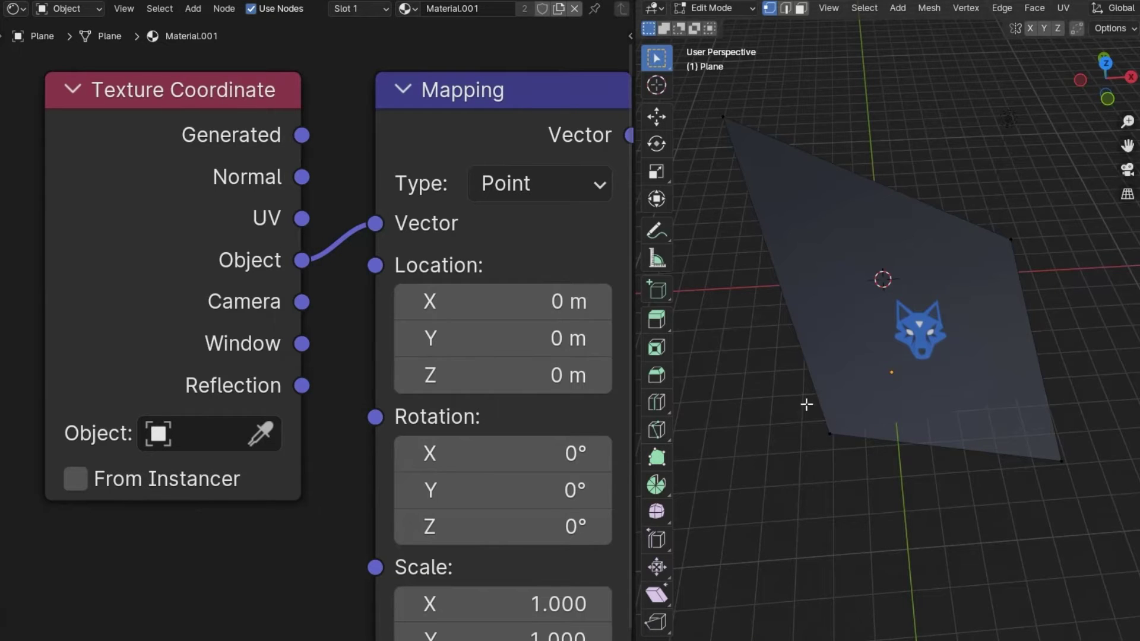
- Replace the distorted plane with a new plane in front of the sphere, and assign Material.001 to it
{"action": "key", "text": "Tab"}
{"action": "key", "text": "Delete"}
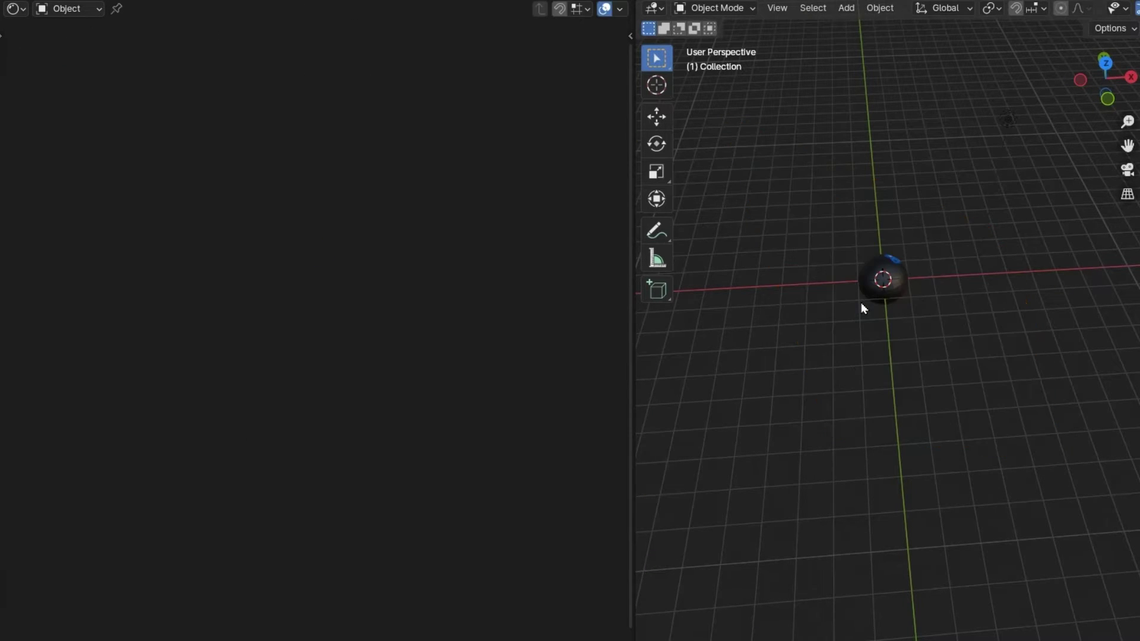
{"action": "key", "text": "shift+a"}
{"action": "mouse_move", "coordinate": [861, 302]}
{"action": "left_click", "coordinate": [926, 302]}
{"action": "left_click", "coordinate": [331, 9]}
{"action": "left_click", "coordinate": [382, 31]}
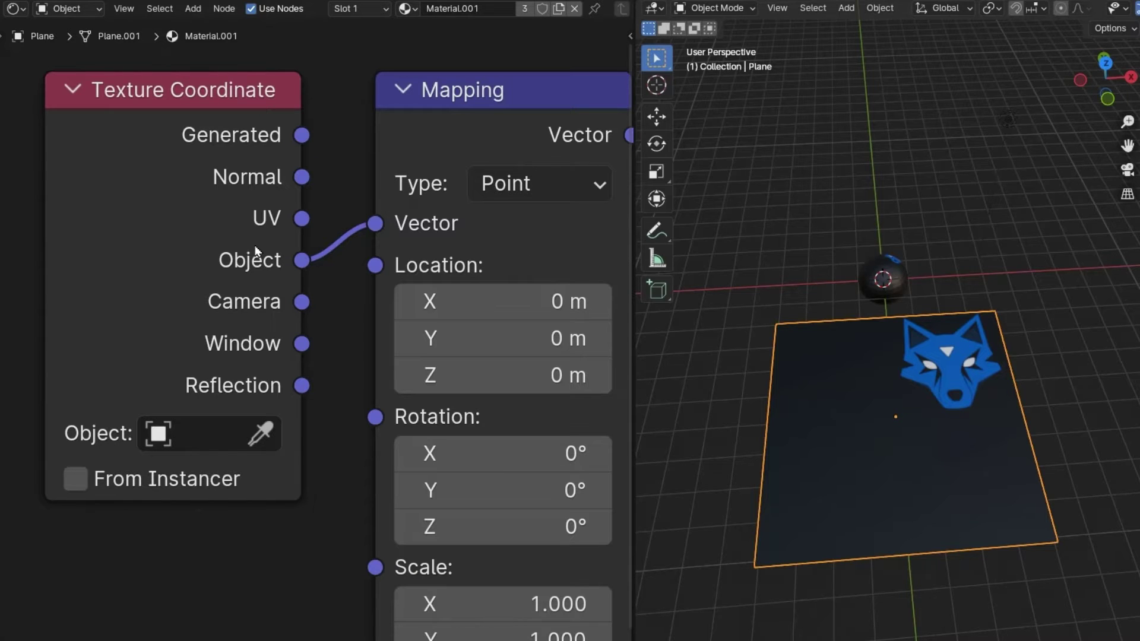
- Annotate the plane with a circled origin, an arrow to its far-right corner and a box around the logo
{"action": "left_click", "coordinate": [656, 231]}
{"action": "scroll", "coordinate": [992, 401], "scroll_direction": "up", "scroll_amount": 5}
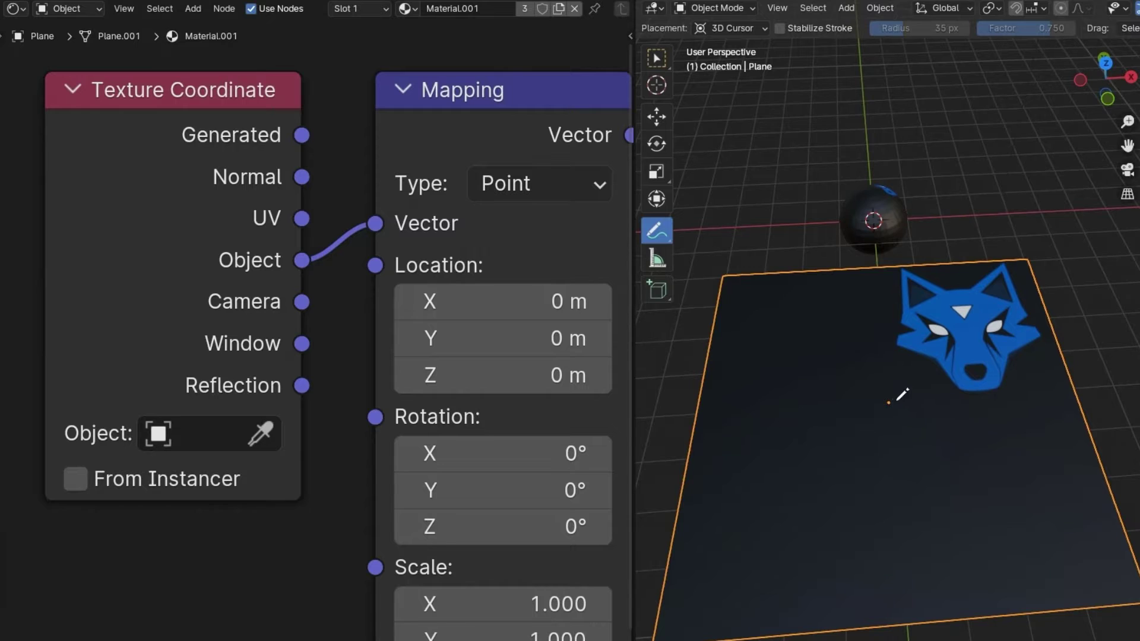
{"action": "mouse_move", "coordinate": [898, 399]}
{"action": "left_mouse_down"}
{"action": "mouse_move", "coordinate": [886, 396]}
{"action": "mouse_move", "coordinate": [904, 392]}
{"action": "mouse_move", "coordinate": [894, 387]}
{"action": "mouse_move", "coordinate": [873, 398]}
{"action": "mouse_move", "coordinate": [1003, 290]}
{"action": "mouse_move", "coordinate": [1013, 258]}
{"action": "mouse_move", "coordinate": [1024, 261]}
{"action": "mouse_move", "coordinate": [1016, 276]}
{"action": "left_mouse_up"}
{"action": "mouse_move", "coordinate": [864, 270]}
{"action": "left_mouse_down"}
{"action": "mouse_move", "coordinate": [878, 393]}
{"action": "mouse_move", "coordinate": [1063, 347]}
{"action": "mouse_move", "coordinate": [864, 262]}
{"action": "left_mouse_up"}
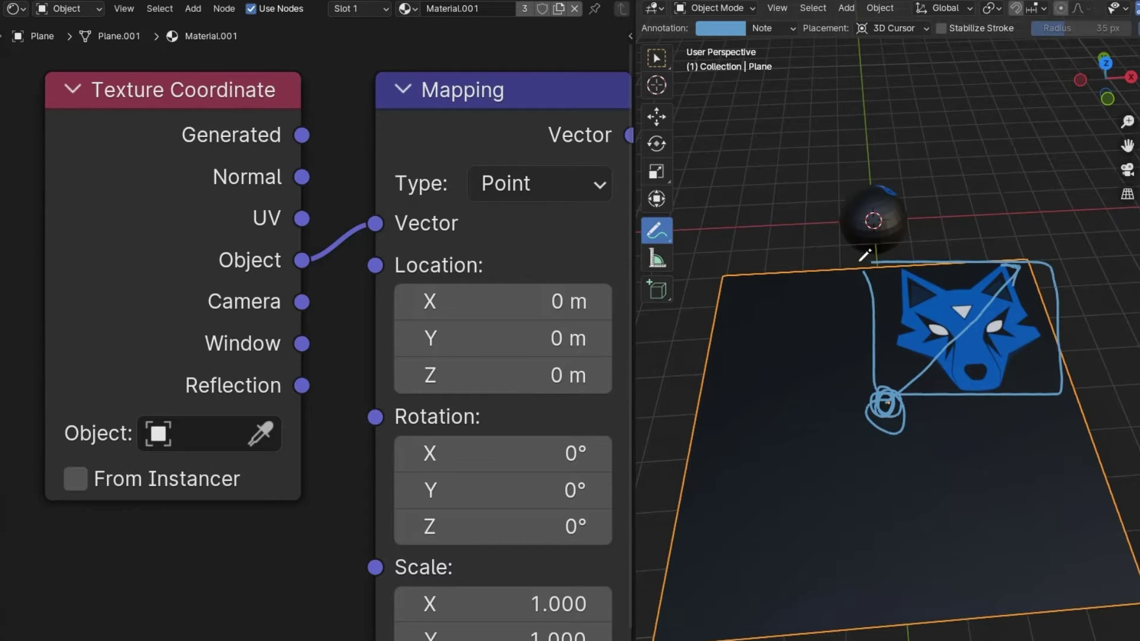
- Try the Repeat extension on the logo image, circle the tiles around the plane's origin, and undo both changes
{"action": "middle_click_drag", "start_coordinate": [592, 401], "coordinate": [131, 387]}
{"action": "left_click", "coordinate": [366, 341]}
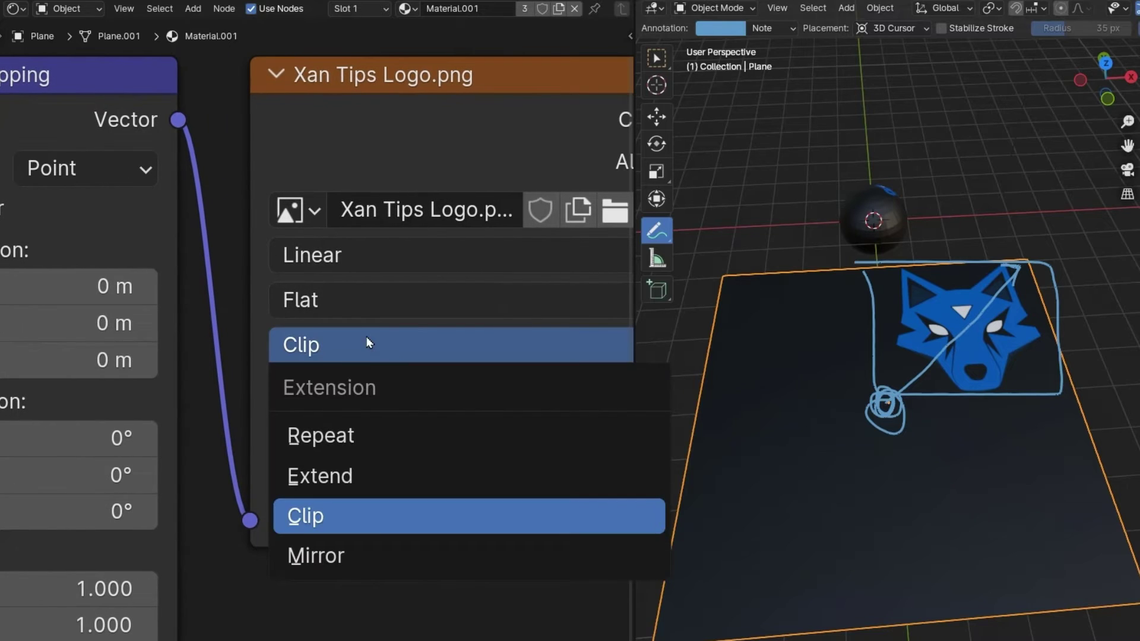
{"action": "left_click", "coordinate": [360, 436]}
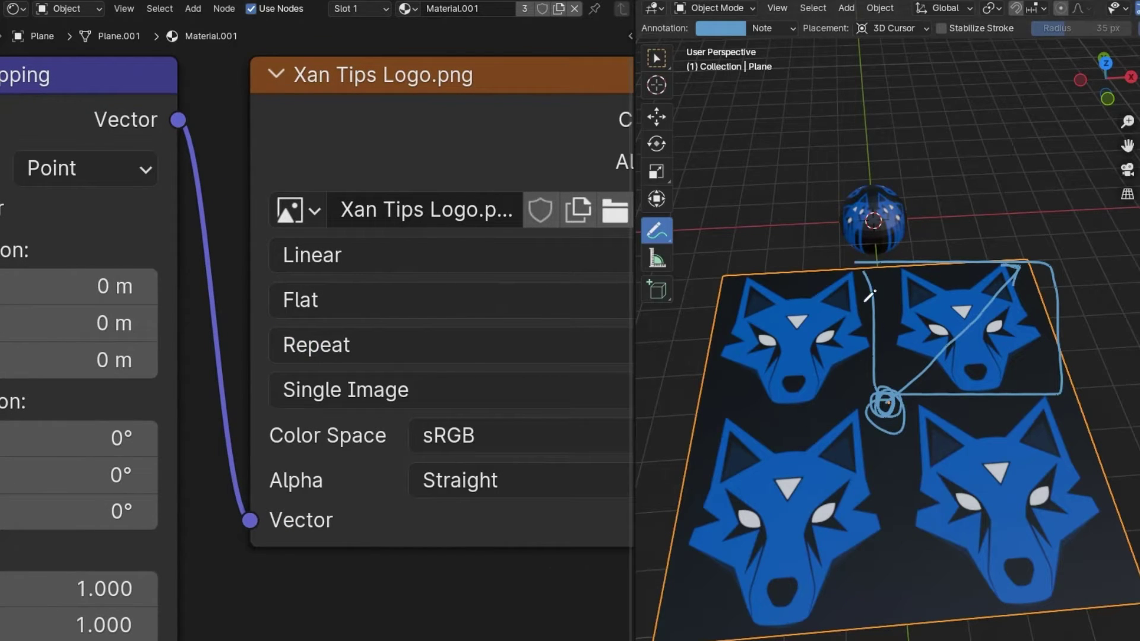
{"action": "mouse_move", "coordinate": [896, 335]}
{"action": "left_mouse_down"}
{"action": "mouse_move", "coordinate": [796, 375]}
{"action": "mouse_move", "coordinate": [883, 334]}
{"action": "mouse_move", "coordinate": [876, 295]}
{"action": "left_mouse_up"}
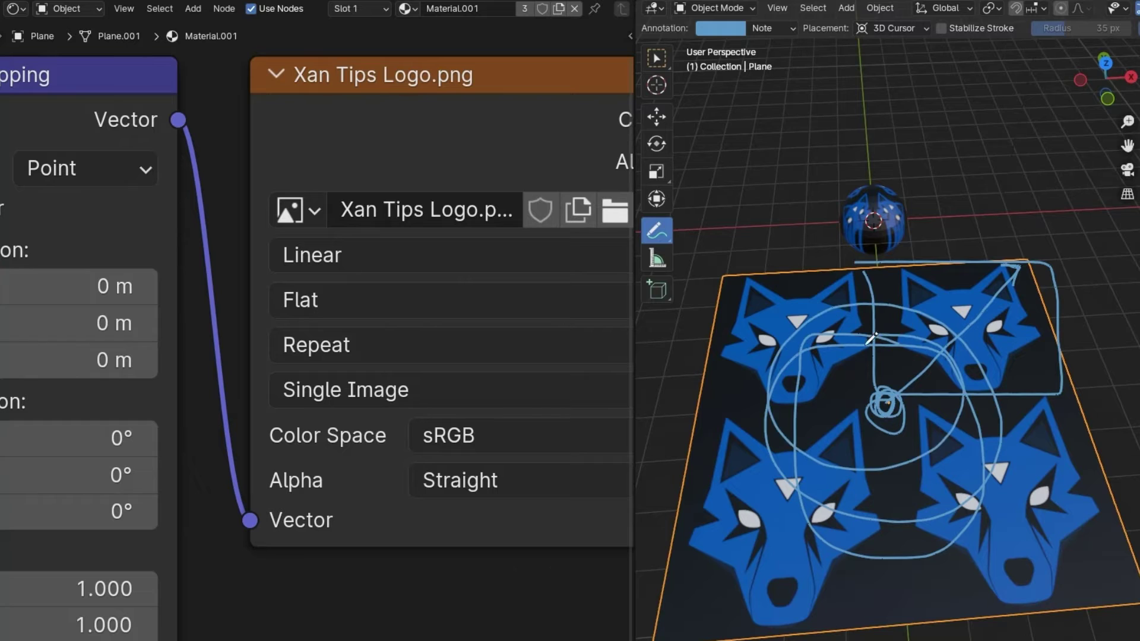
{"action": "key", "text": "ctrl+z"}
{"action": "key", "text": "ctrl+z"}
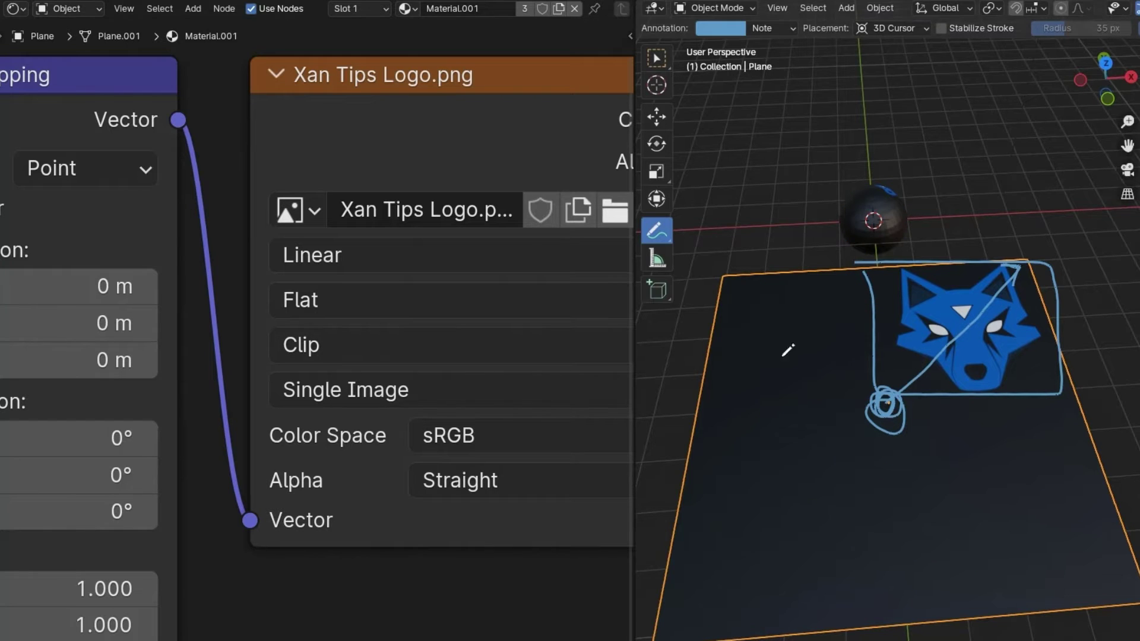
- Clear the annotations and feed the Mapping node's Vector from Generated instead of Object
{"action": "mouse_move", "coordinate": [878, 397]}
{"action": "left_mouse_down"}
{"action": "mouse_move", "coordinate": [891, 392]}
{"action": "mouse_move", "coordinate": [883, 404]}
{"action": "mouse_move", "coordinate": [881, 380]}
{"action": "mouse_move", "coordinate": [897, 397]}
{"action": "mouse_move", "coordinate": [1096, 208]}
{"action": "mouse_move", "coordinate": [1063, 294]}
{"action": "mouse_move", "coordinate": [885, 382]}
{"action": "mouse_move", "coordinate": [925, 391]}
{"action": "left_mouse_up"}
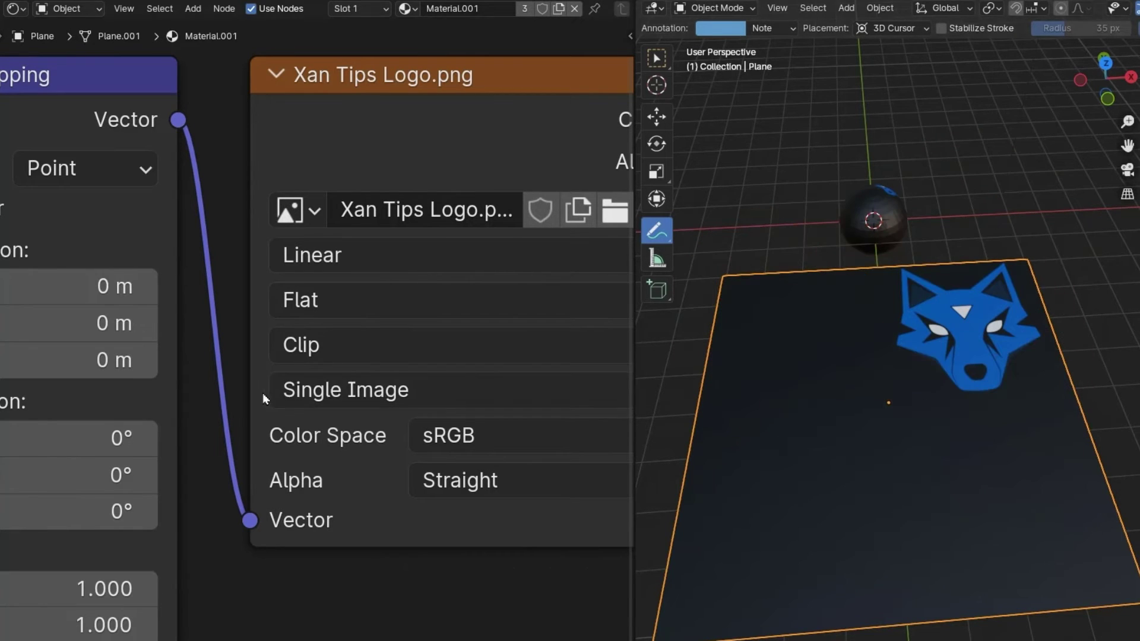
{"action": "middle_click_drag", "start_coordinate": [265, 399], "coordinate": [145, 393]}
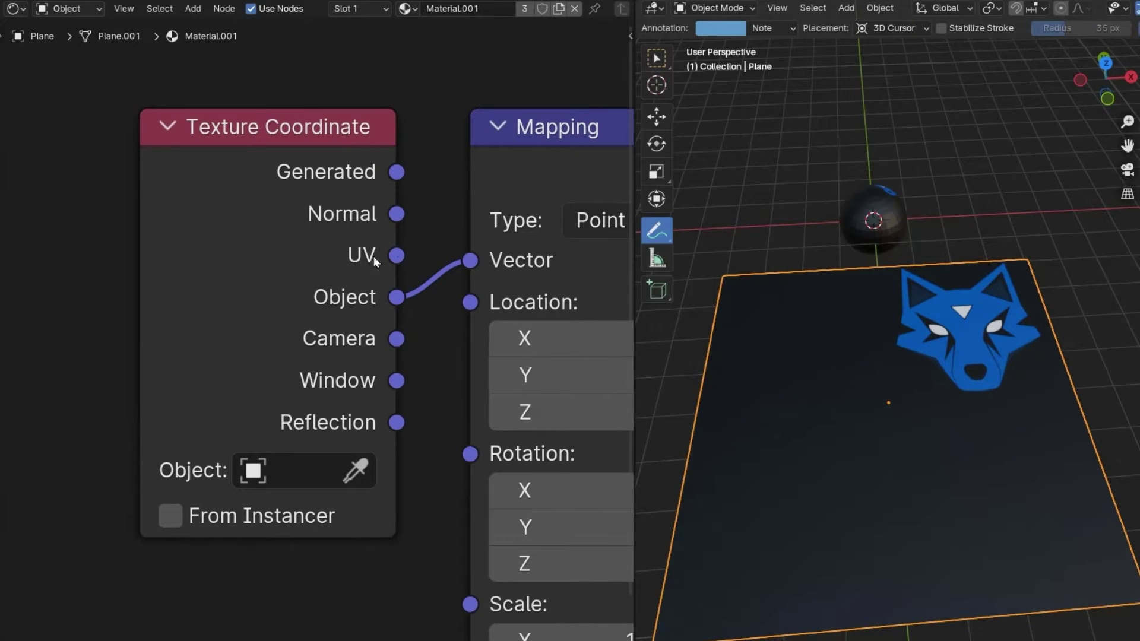
{"action": "right_click_drag", "start_coordinate": [416, 243], "coordinate": [429, 351], "text": "ctrl"}
{"action": "left_click_drag", "start_coordinate": [396, 172], "coordinate": [470, 260]}
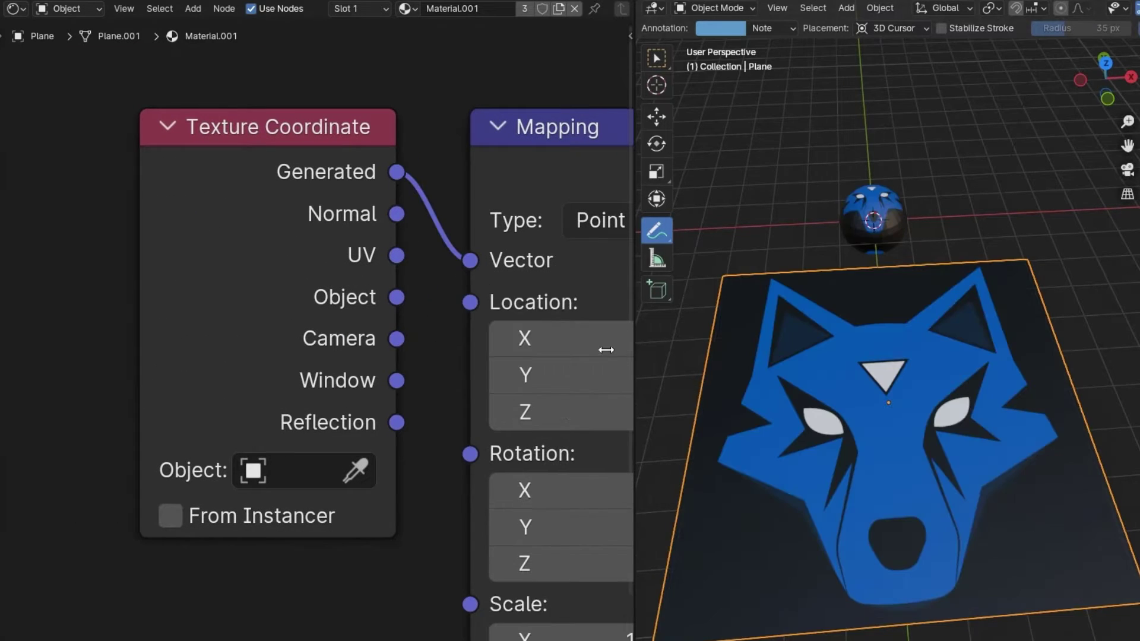
- Annotate an arrow from the plane's circled near-left corner to its far-right corner, and erase the annotation
{"action": "mouse_move", "coordinate": [778, 537]}
{"action": "middle_mouse_down", "text": "shift"}
{"action": "mouse_move", "coordinate": [776, 491]}
{"action": "mouse_move", "coordinate": [730, 510]}
{"action": "middle_mouse_up", "text": "shift"}
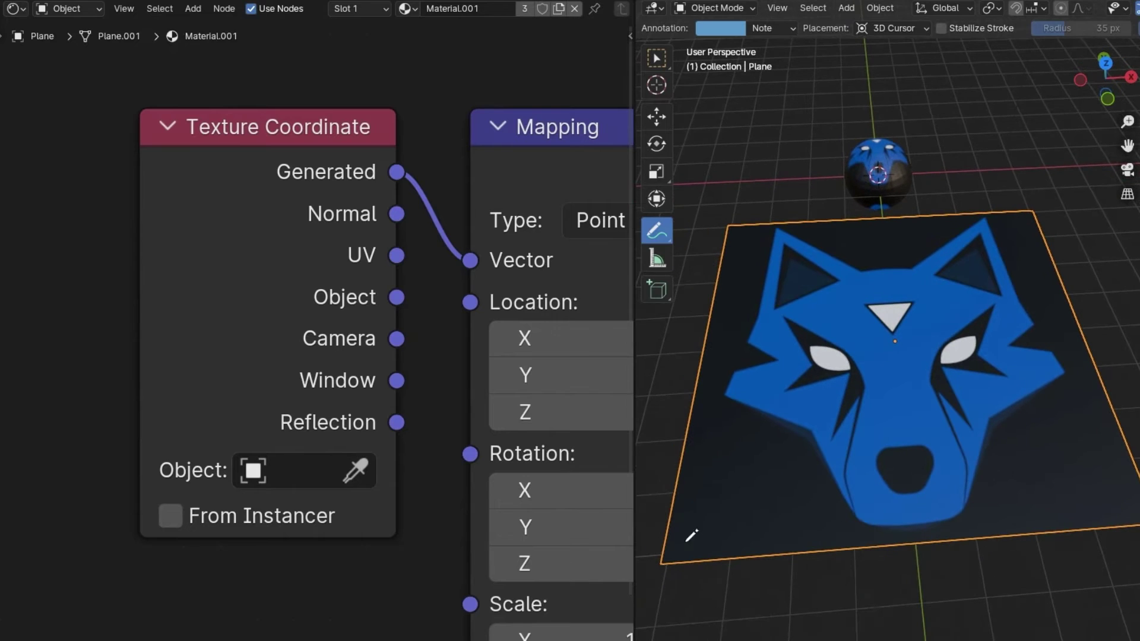
{"action": "mouse_move", "coordinate": [664, 545]}
{"action": "left_mouse_down"}
{"action": "mouse_move", "coordinate": [661, 559]}
{"action": "mouse_move", "coordinate": [1035, 196]}
{"action": "mouse_move", "coordinate": [971, 210]}
{"action": "left_mouse_up"}
{"action": "left_click_drag", "start_coordinate": [1034, 199], "coordinate": [1037, 229]}
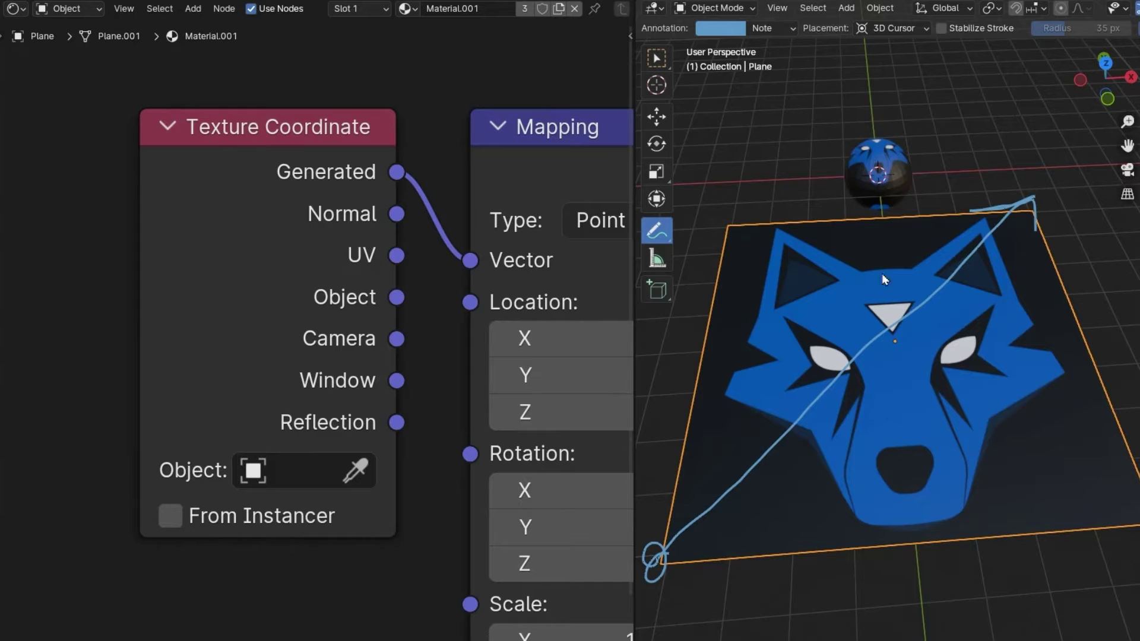
{"action": "mouse_move", "coordinate": [698, 529]}
{"action": "right_mouse_down"}
{"action": "mouse_move", "coordinate": [950, 250]}
{"action": "mouse_move", "coordinate": [1021, 196]}
{"action": "mouse_move", "coordinate": [981, 279]}
{"action": "right_mouse_up"}
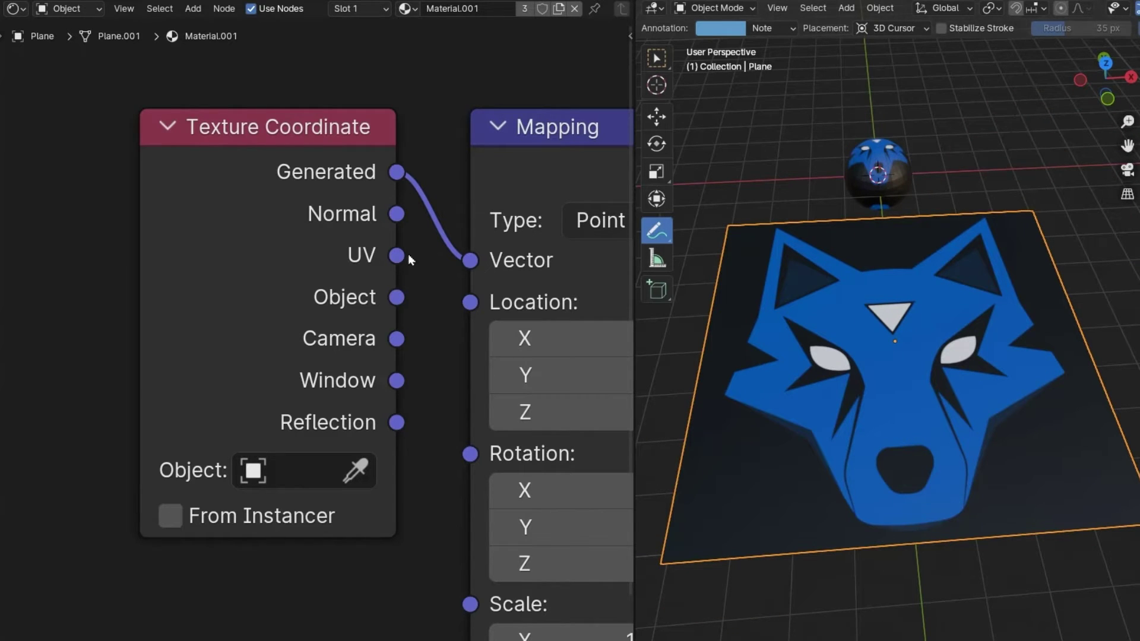
- Feed the Mapping node's Vector from Object instead of Generated, and add a sphere-shaped empty to the scene
{"action": "right_click_drag", "start_coordinate": [458, 214], "coordinate": [423, 294], "text": "ctrl"}
{"action": "left_click_drag", "start_coordinate": [397, 297], "coordinate": [470, 260]}
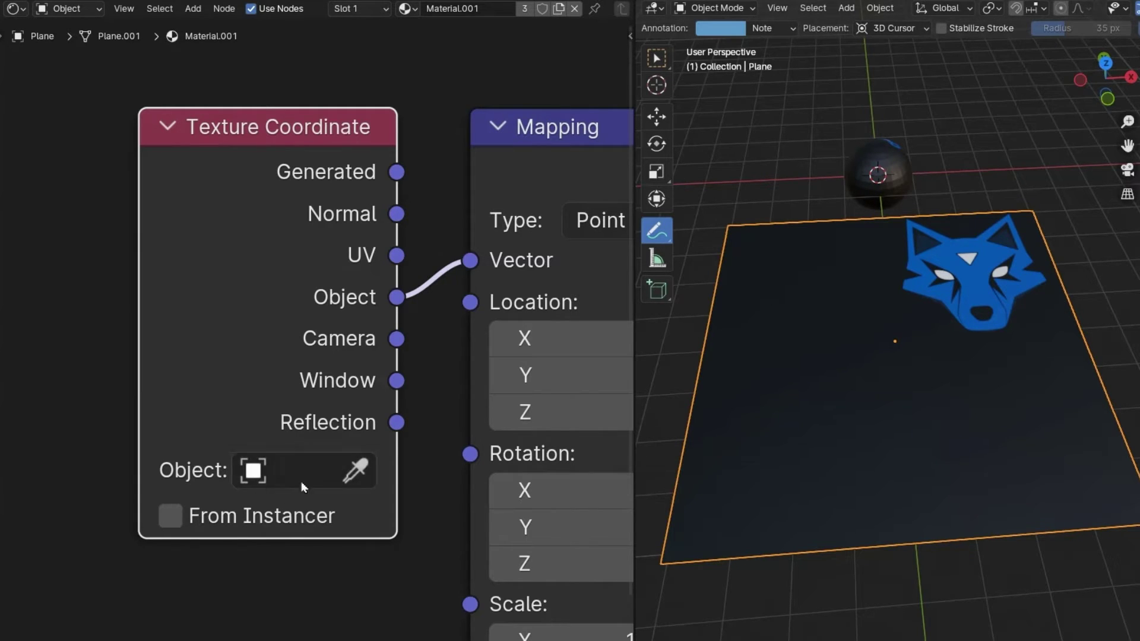
{"action": "left_click", "coordinate": [846, 8]}
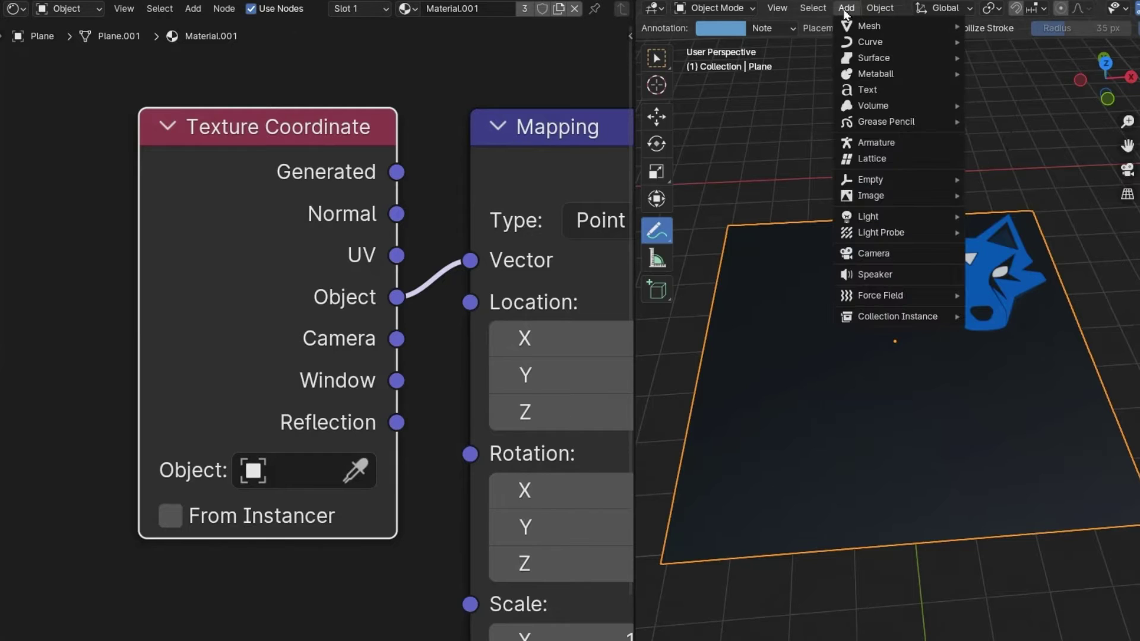
{"action": "mouse_move", "coordinate": [877, 180]}
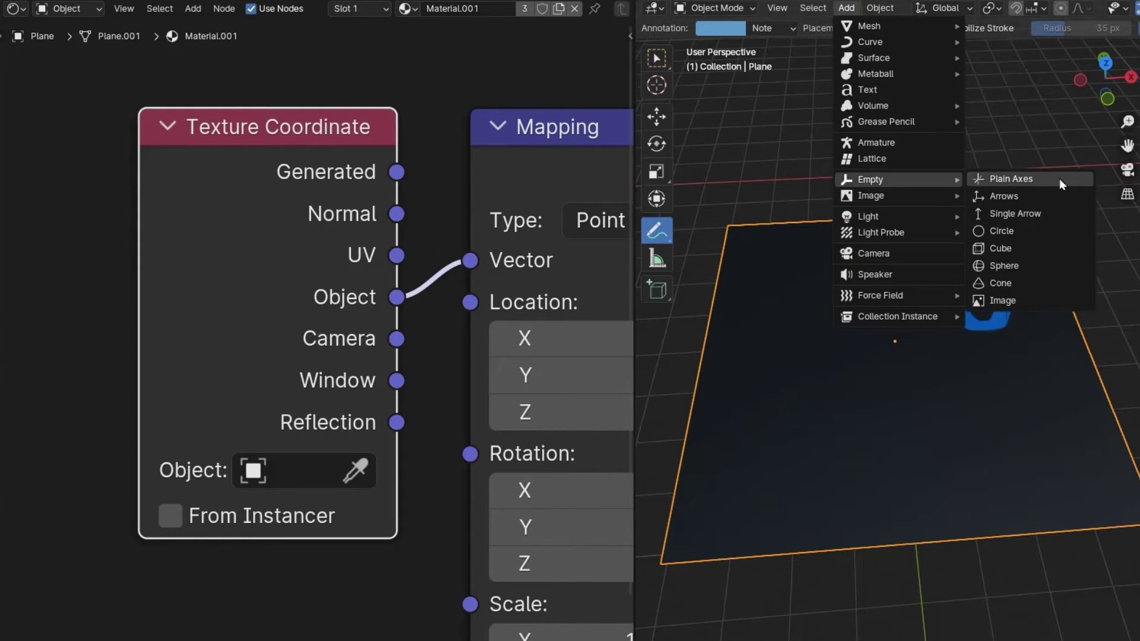
{"action": "left_click", "coordinate": [1004, 265]}
- Pin the Material.001 node tree in the shader editor, and set the Texture Coordinate node's object to Empty
{"action": "key", "text": "w"}
{"action": "left_click", "coordinate": [796, 252]}
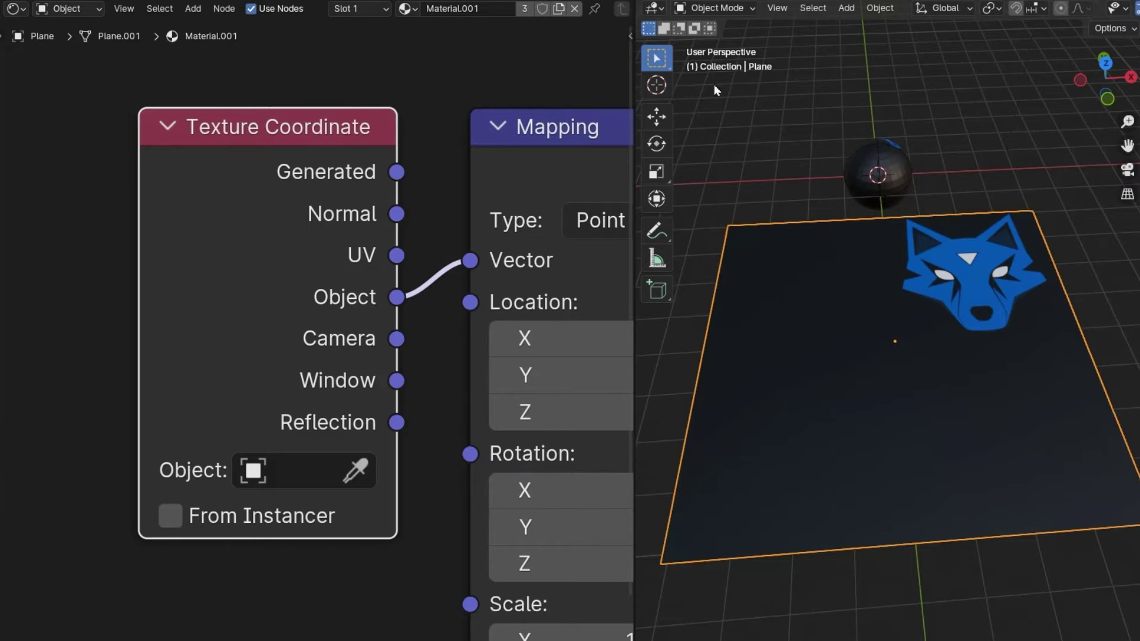
{"action": "left_click", "coordinate": [595, 8]}
{"action": "left_click", "coordinate": [819, 157]}
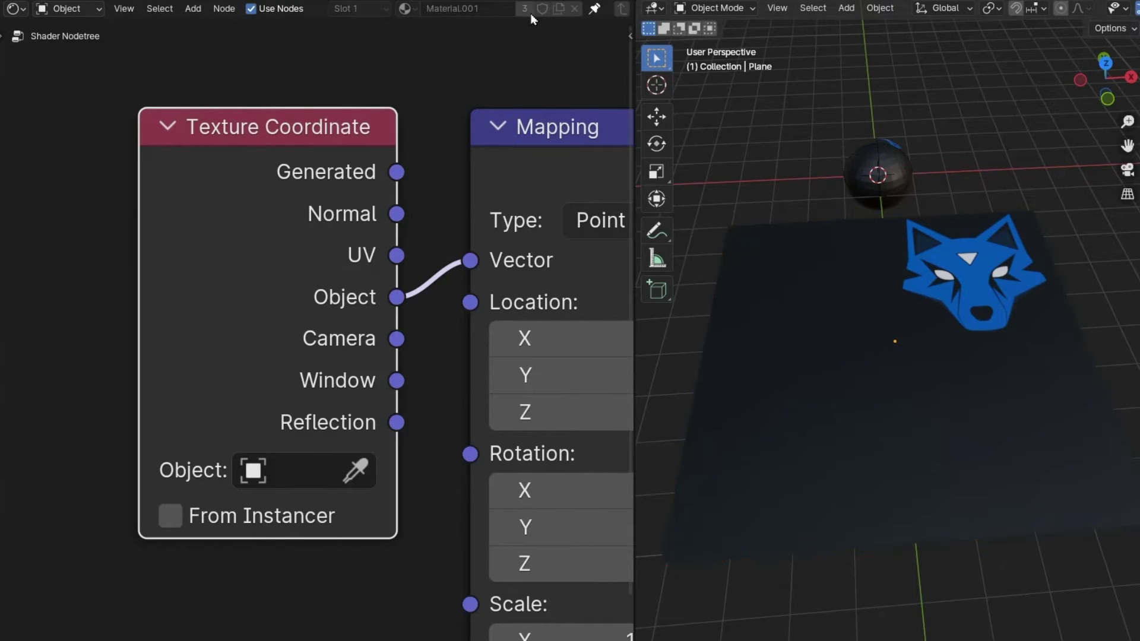
{"action": "left_click", "coordinate": [820, 390]}
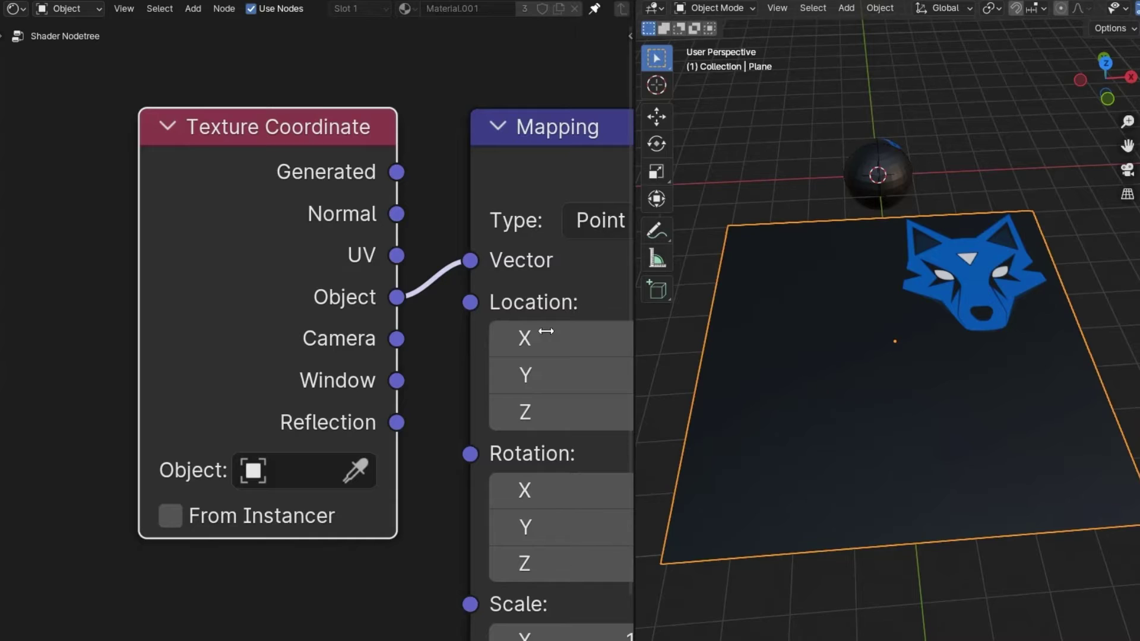
{"action": "left_click", "coordinate": [290, 470]}
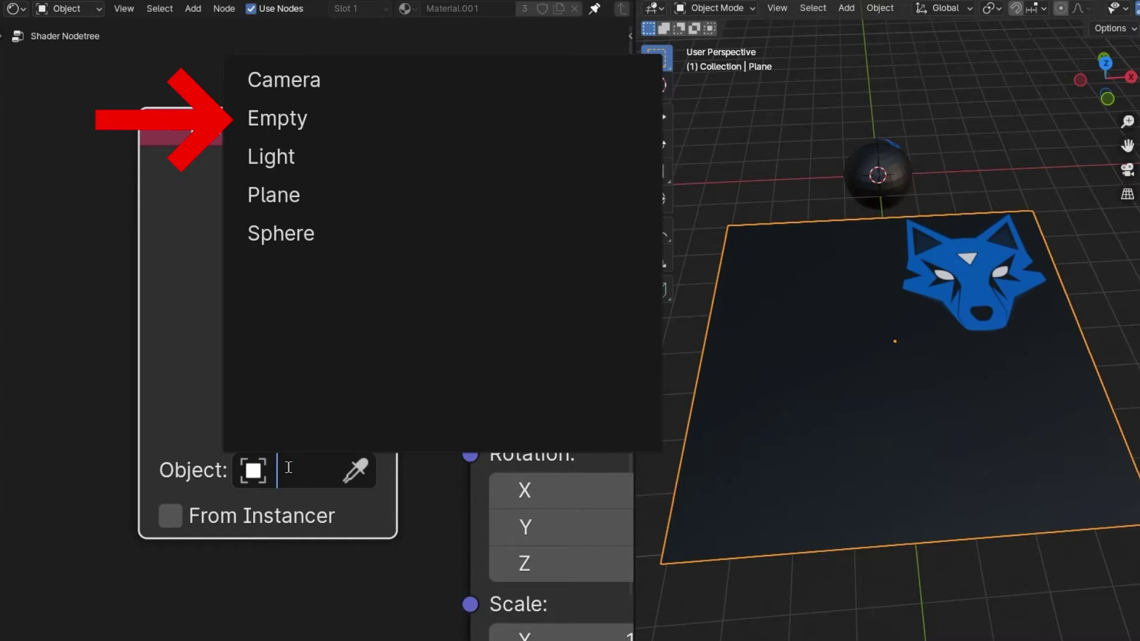
{"action": "left_click", "coordinate": [300, 119]}
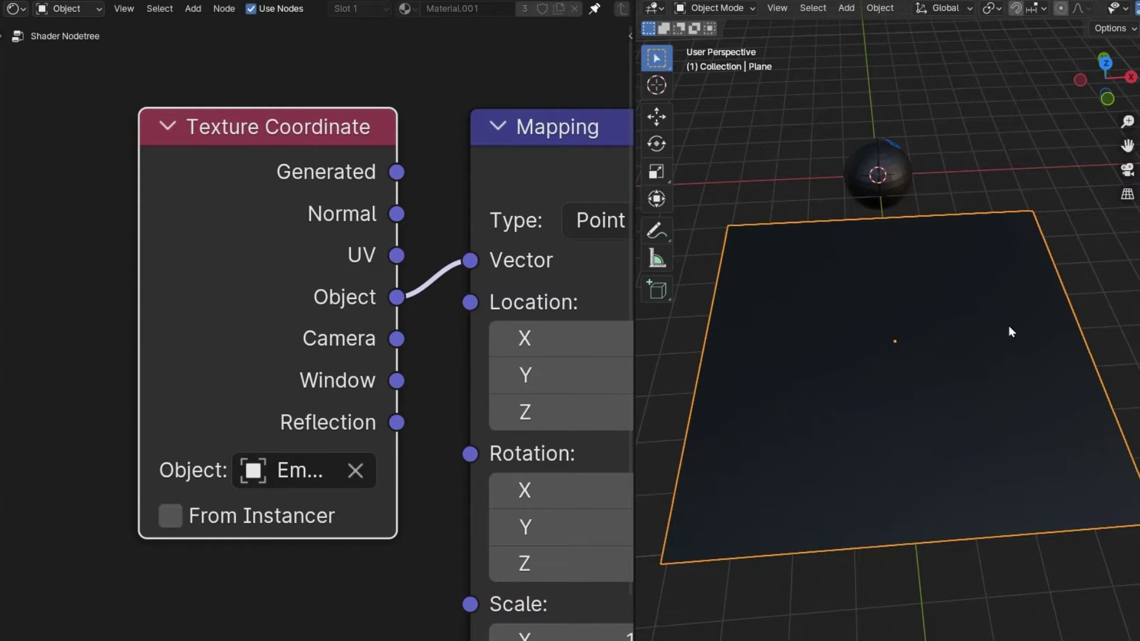
- Select the empty and move it over the plane so the projected logo lands on the plane's surface
{"action": "middle_click_drag", "start_coordinate": [1012, 332], "coordinate": [866, 337]}
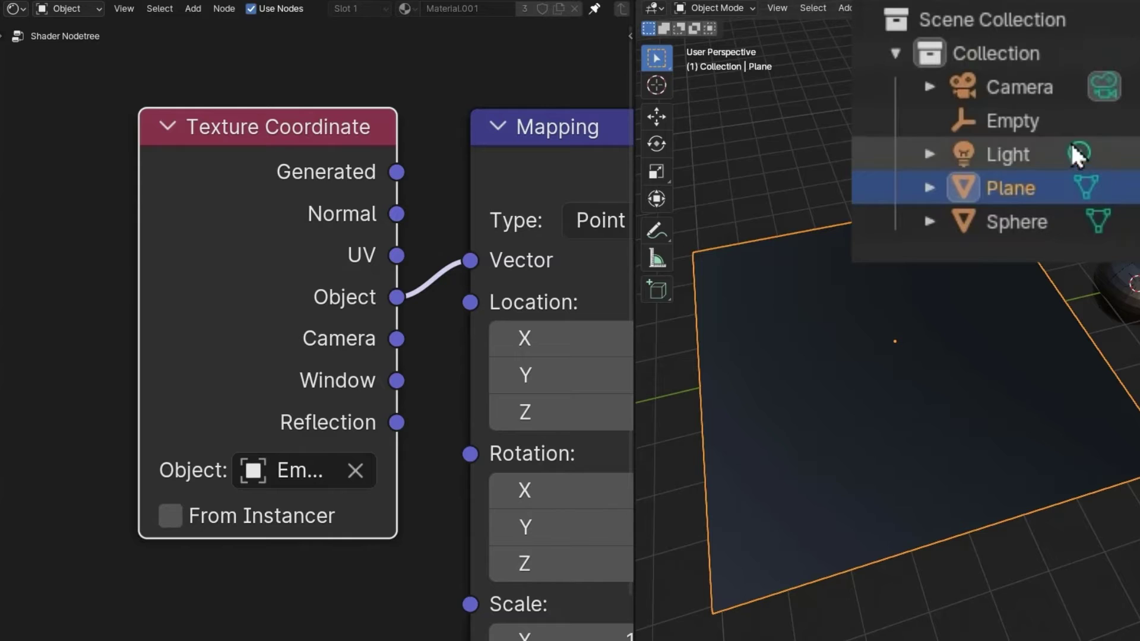
{"action": "left_click", "coordinate": [1052, 118]}
{"action": "scroll", "coordinate": [1039, 356], "scroll_direction": "down", "scroll_amount": 3}
{"action": "middle_click_drag", "start_coordinate": [1039, 357], "coordinate": [1045, 381]}
{"action": "key", "text": "g"}
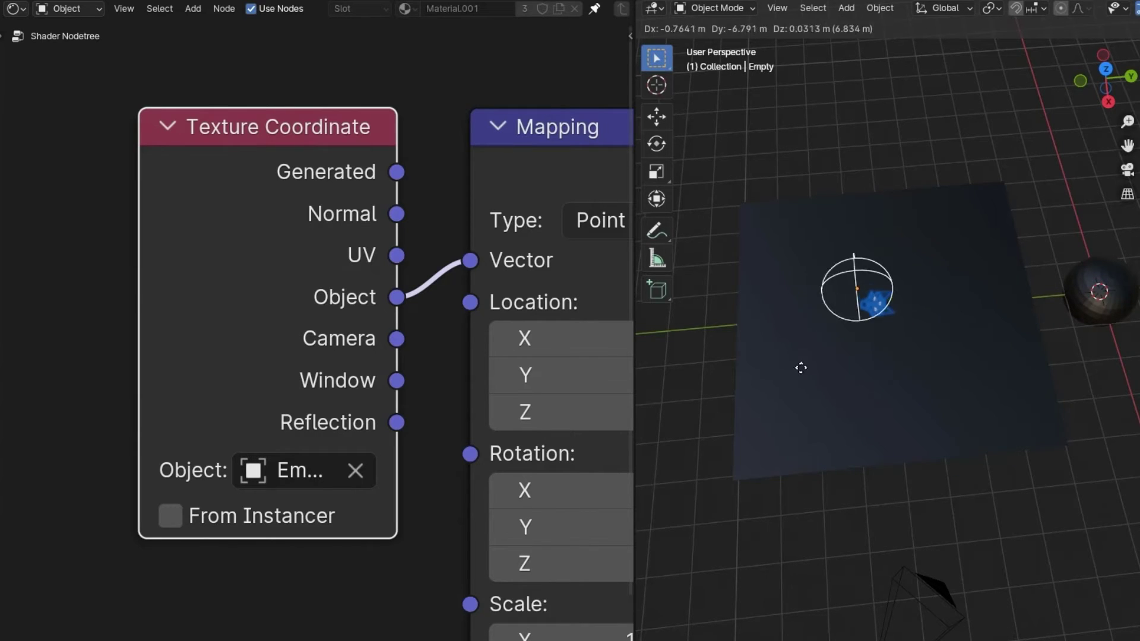
{"action": "left_click", "coordinate": [809, 400]}
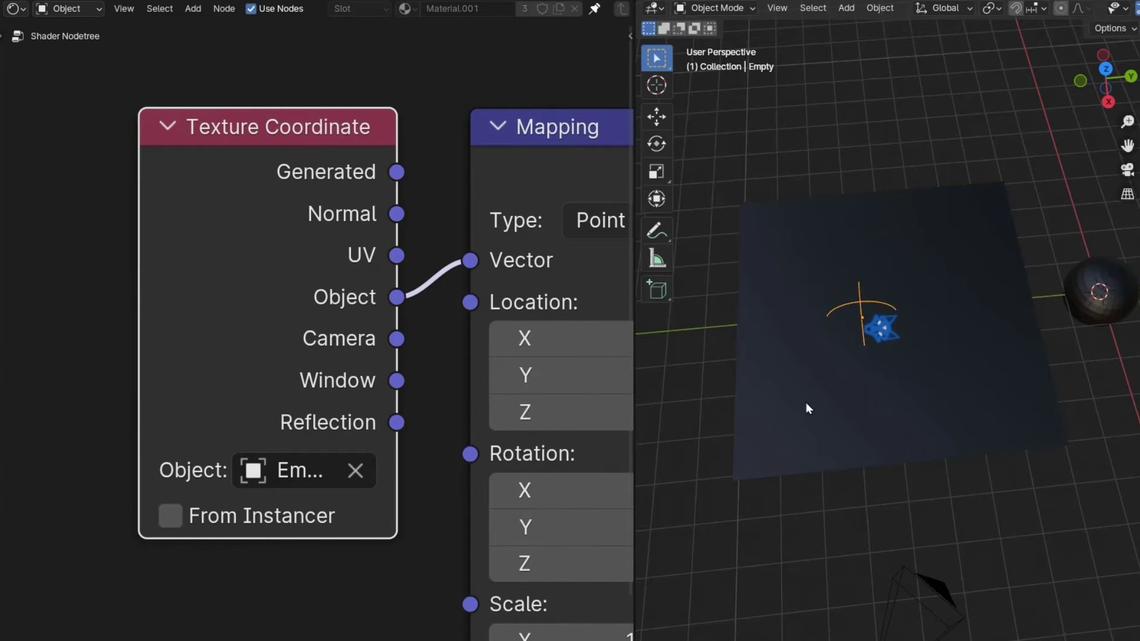
- Annotate the empty's origin, a frame around the logo and a diagonal from the origin through it, and erase the annotations
{"action": "scroll", "coordinate": [878, 326], "scroll_direction": "up", "scroll_amount": 6}
{"action": "middle_click_drag", "start_coordinate": [797, 347], "coordinate": [957, 400]}
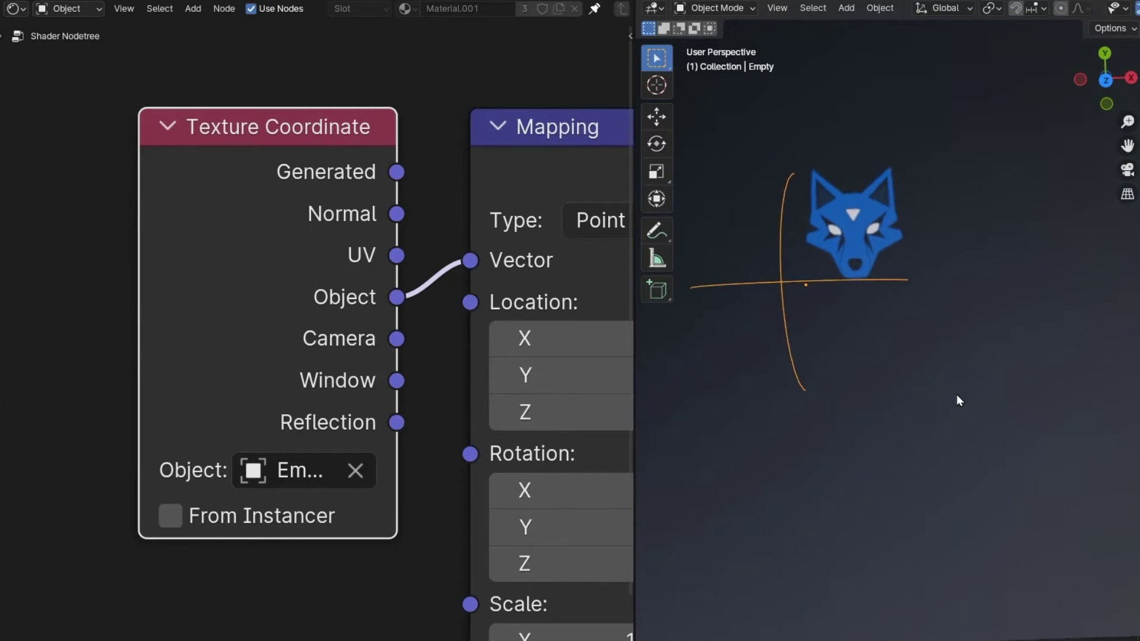
{"action": "left_click", "coordinate": [657, 232]}
{"action": "mouse_move", "coordinate": [799, 284]}
{"action": "left_mouse_down"}
{"action": "mouse_move", "coordinate": [907, 197]}
{"action": "mouse_move", "coordinate": [883, 194]}
{"action": "left_mouse_up"}
{"action": "left_click_drag", "start_coordinate": [806, 170], "coordinate": [800, 260]}
{"action": "mouse_move", "coordinate": [809, 193]}
{"action": "left_mouse_down"}
{"action": "mouse_move", "coordinate": [914, 193]}
{"action": "mouse_move", "coordinate": [932, 285]}
{"action": "mouse_move", "coordinate": [799, 286]}
{"action": "mouse_move", "coordinate": [792, 301]}
{"action": "mouse_move", "coordinate": [797, 285]}
{"action": "left_mouse_up"}
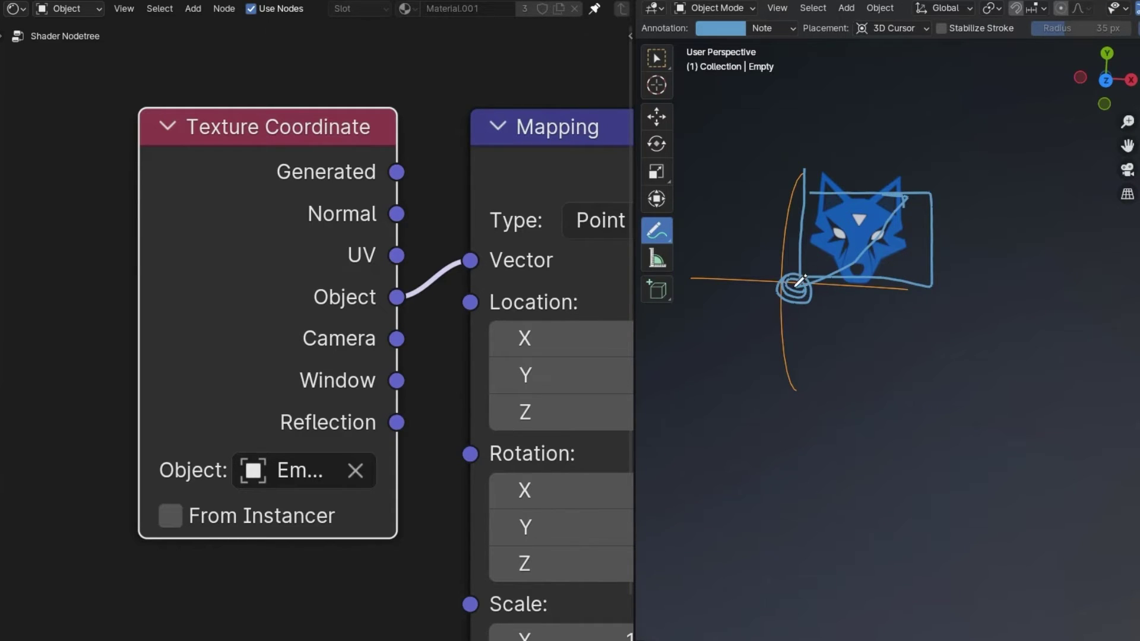
{"action": "mouse_move", "coordinate": [861, 229]}
{"action": "left_mouse_down", "text": "ctrl"}
{"action": "mouse_move", "coordinate": [777, 267]}
{"action": "mouse_move", "coordinate": [918, 240]}
{"action": "left_mouse_up", "text": "ctrl"}
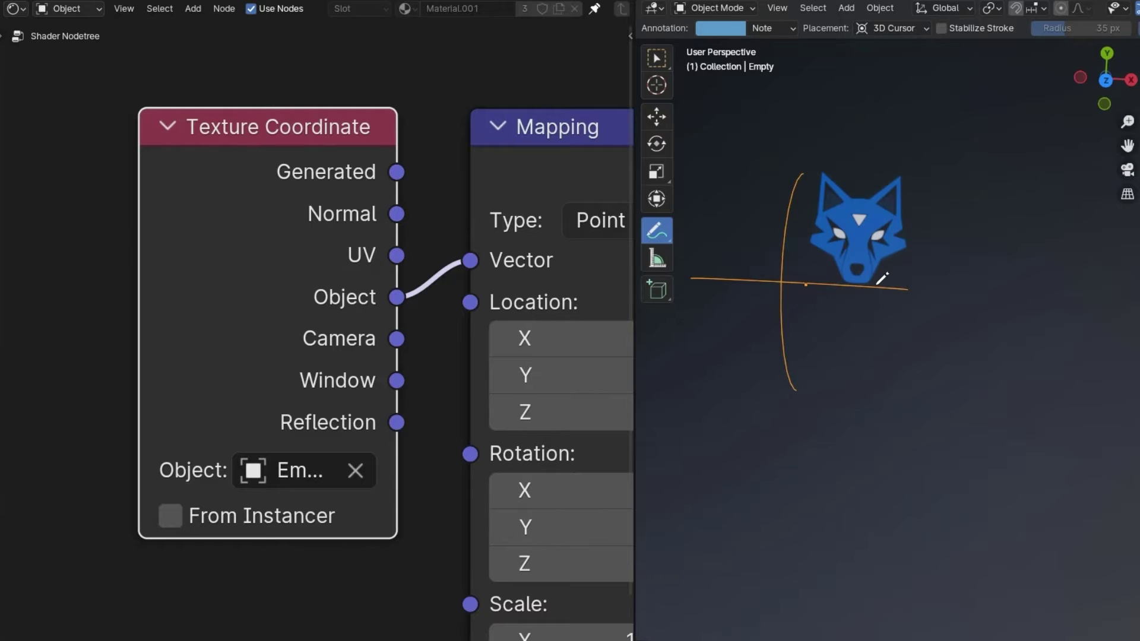
- Set the Mapping node's Location X to 0.3 m and Y to 1.1 m
{"action": "scroll", "coordinate": [891, 321], "scroll_direction": "down", "scroll_amount": 3}
{"action": "mouse_move", "coordinate": [937, 412]}
{"action": "middle_mouse_down"}
{"action": "mouse_move", "coordinate": [897, 390]}
{"action": "mouse_move", "coordinate": [967, 283]}
{"action": "mouse_move", "coordinate": [1011, 334]}
{"action": "mouse_move", "coordinate": [1087, 337]}
{"action": "middle_mouse_up"}
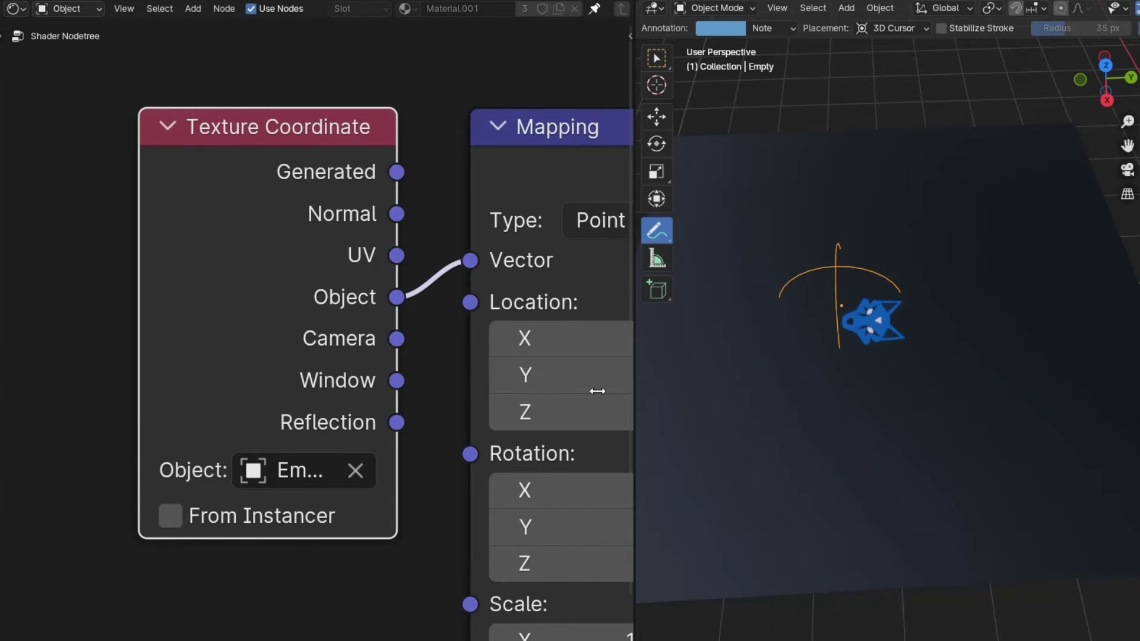
{"action": "middle_click_drag", "start_coordinate": [443, 395], "coordinate": [303, 334]}
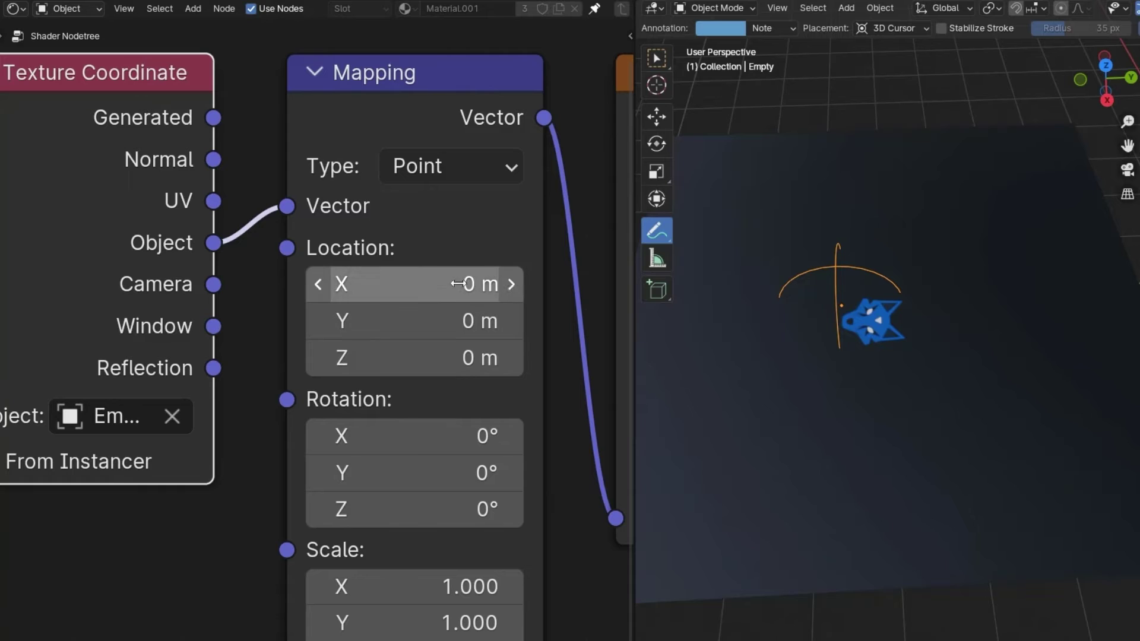
{"action": "left_click", "coordinate": [508, 285]}
{"action": "left_click", "coordinate": [508, 285]}
{"action": "left_click", "coordinate": [508, 285]}
{"action": "left_click", "coordinate": [510, 287]}
{"action": "left_click_drag", "start_coordinate": [418, 286], "coordinate": [484, 323]}
{"action": "mouse_move", "coordinate": [452, 358]}
{"action": "left_mouse_down"}
{"action": "mouse_move", "coordinate": [469, 358]}
{"action": "mouse_move", "coordinate": [451, 358]}
{"action": "left_mouse_up"}
- Try a Mapping rotation of 21° on Y, undo it, and set Rotation Z to 5.6° instead
{"action": "left_click_drag", "start_coordinate": [454, 467], "coordinate": [576, 467]}
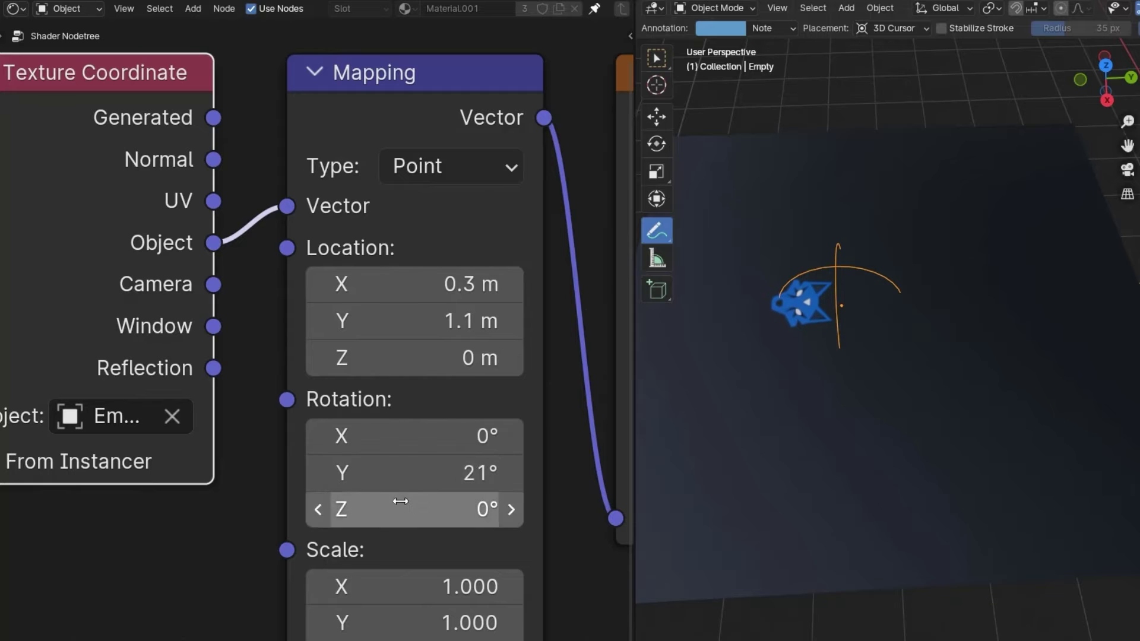
{"action": "key", "text": "ctrl+z"}
{"action": "left_click_drag", "start_coordinate": [406, 507], "coordinate": [440, 507]}
{"action": "left_click_drag", "start_coordinate": [406, 587], "coordinate": [535, 547]}
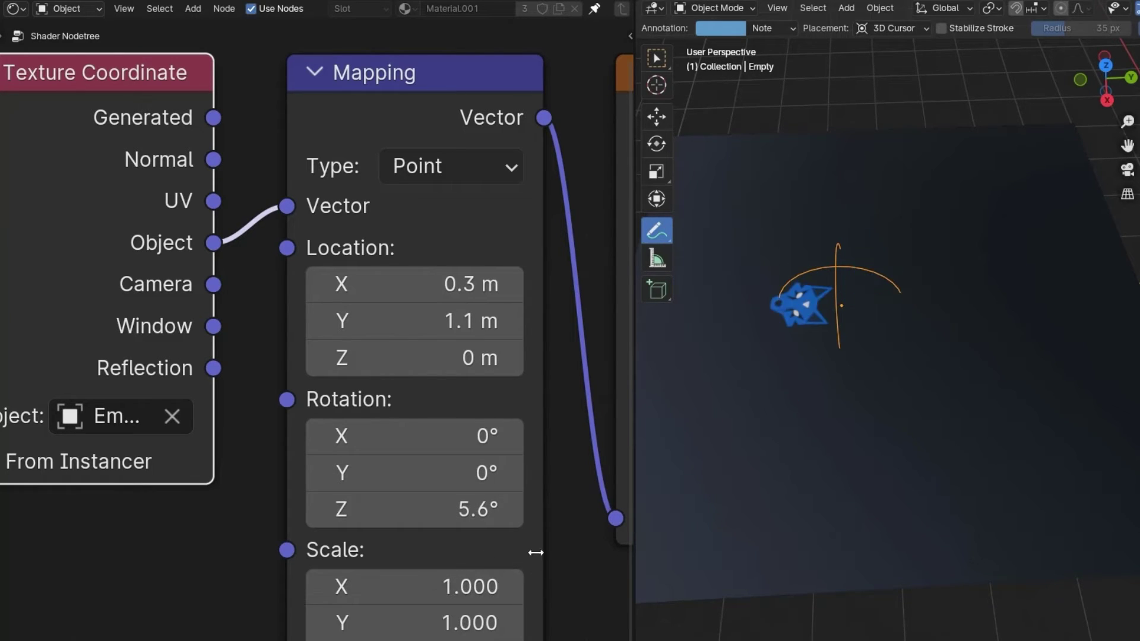
- Undo the Mapping node's rotation and location changes
{"action": "key", "text": "ctrl+z"}
{"action": "key", "text": "ctrl+z"}
{"action": "key", "text": "ctrl+z"}
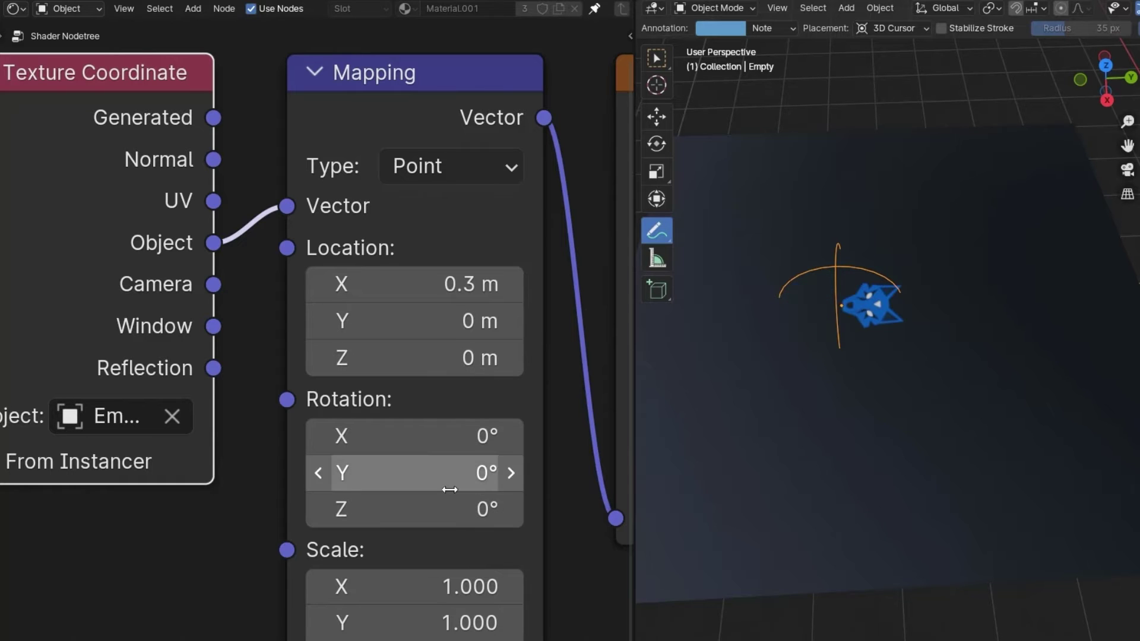
- Scale the empty up to enlarge the logo, and move the empty to reposition the logo on the plane
{"action": "left_click", "coordinate": [656, 58]}
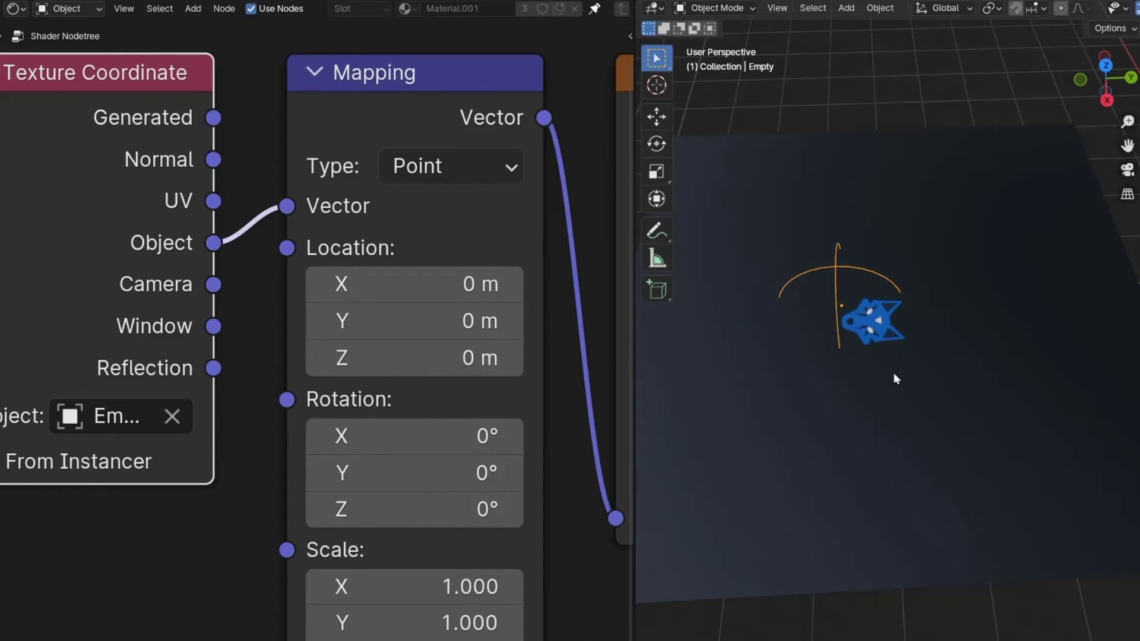
{"action": "key", "text": "s"}
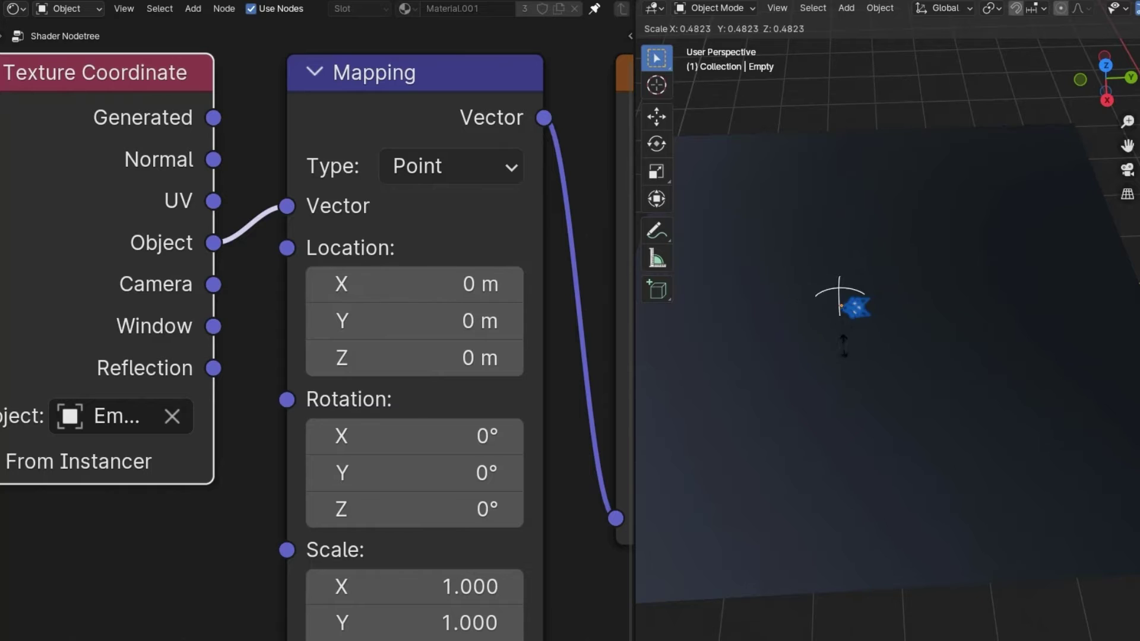
{"action": "left_click", "coordinate": [1017, 436]}
{"action": "key", "text": "g"}
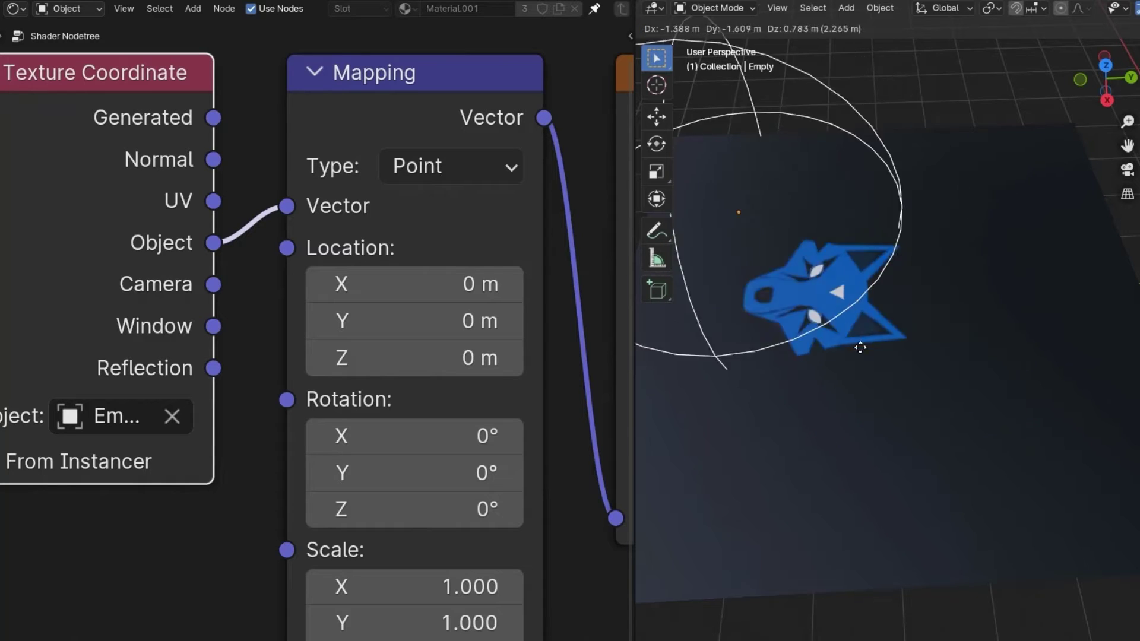
{"action": "left_click", "coordinate": [978, 425]}
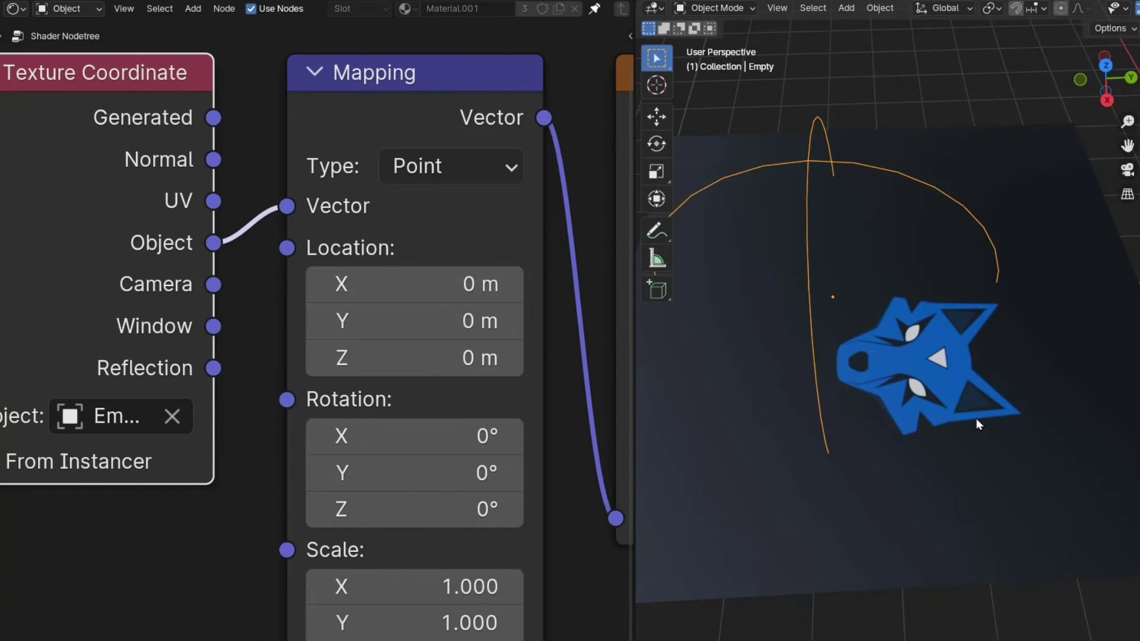
- Rotate the empty to turn the logo on the plane, and move the empty slightly
{"action": "key", "text": "r"}
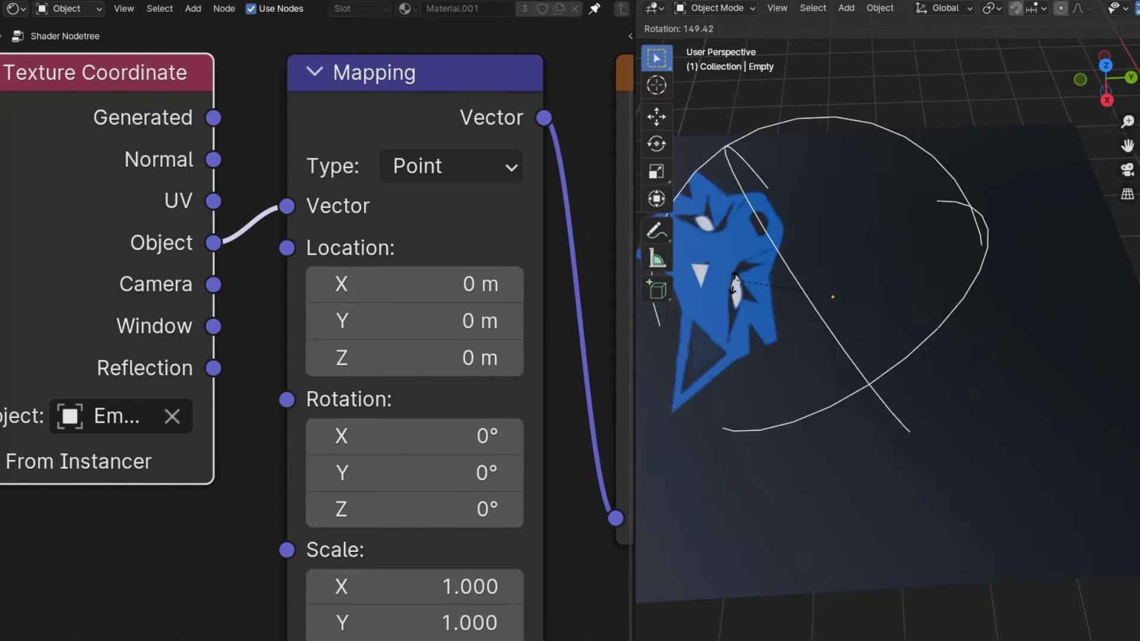
{"action": "left_click", "coordinate": [925, 268]}
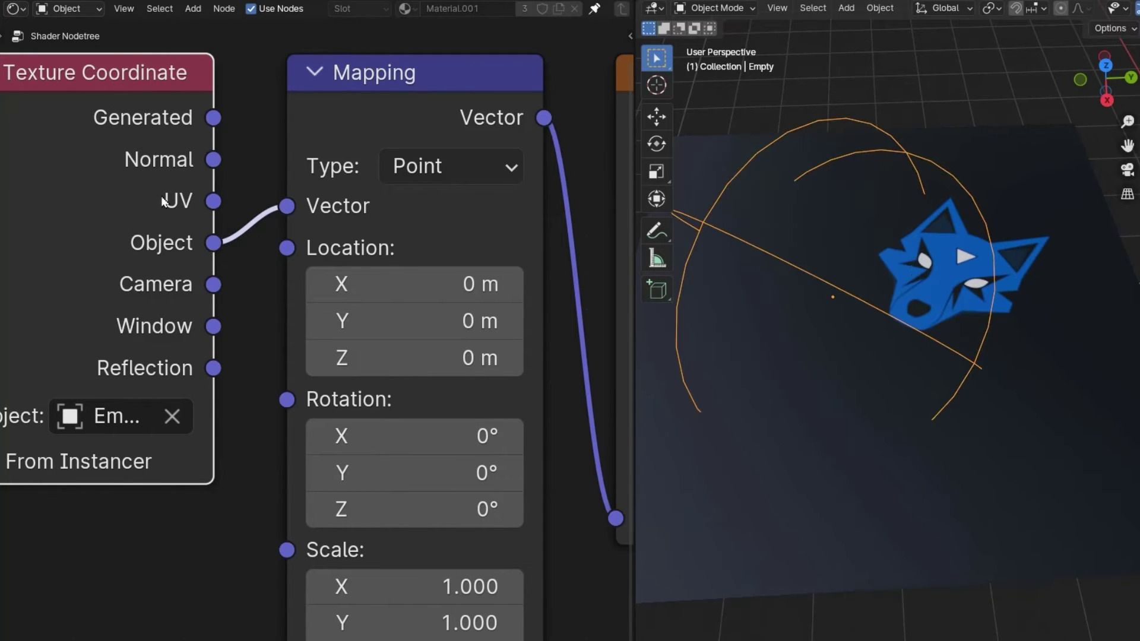
{"action": "middle_click_drag", "start_coordinate": [114, 260], "coordinate": [249, 234]}
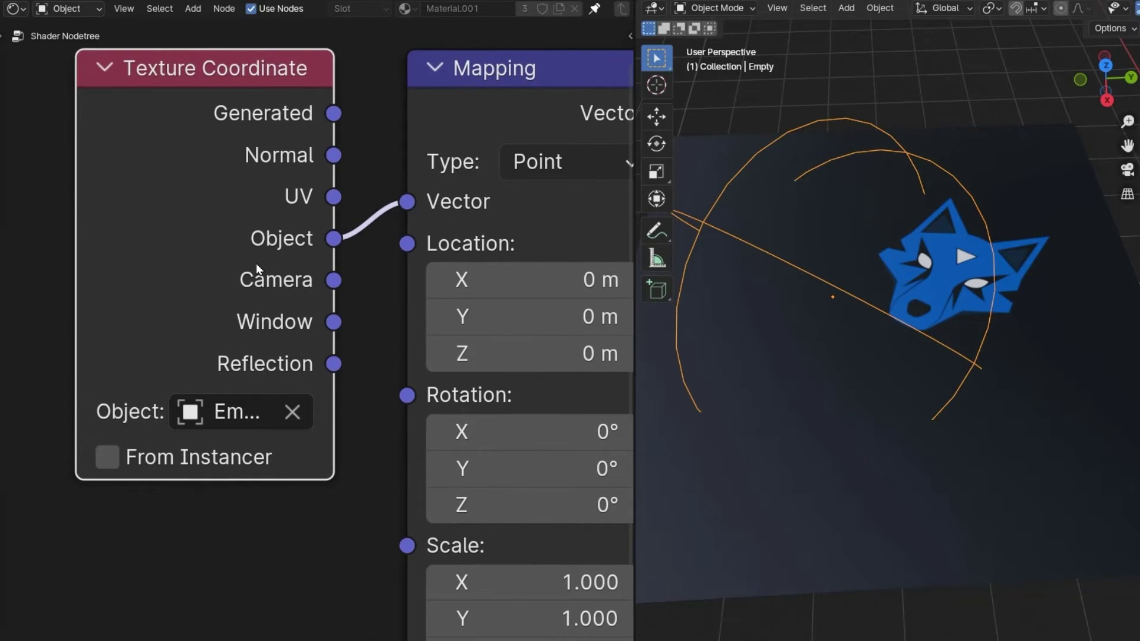
{"action": "scroll", "coordinate": [895, 340], "scroll_direction": "down", "scroll_amount": 2}
{"action": "middle_click_drag", "start_coordinate": [936, 341], "coordinate": [784, 354], "text": "shift"}
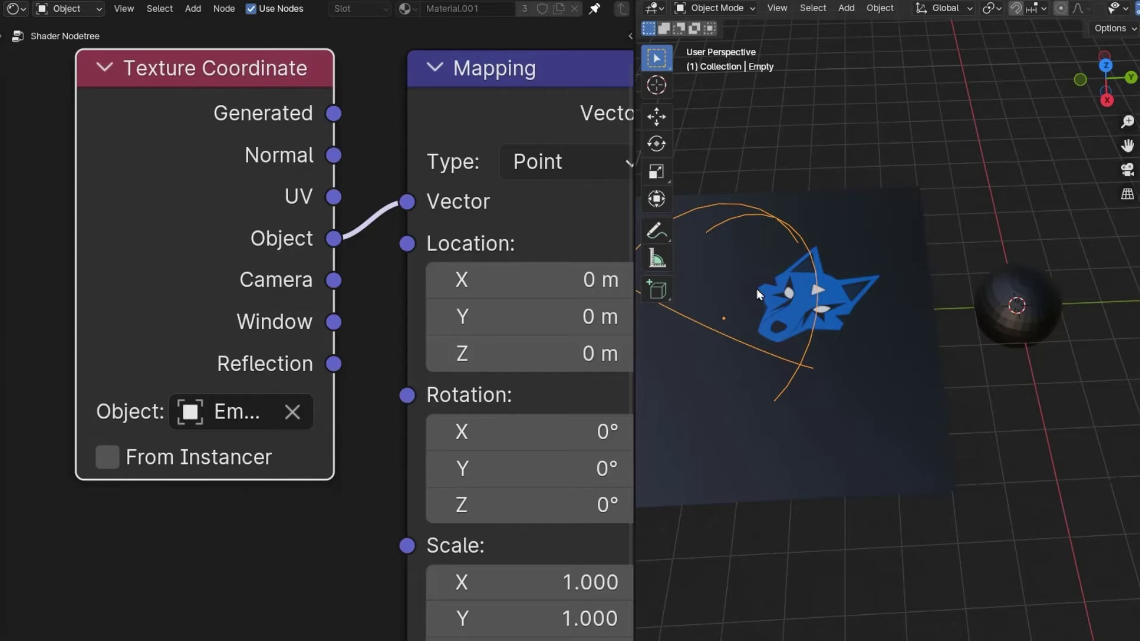
{"action": "key", "text": "g"}
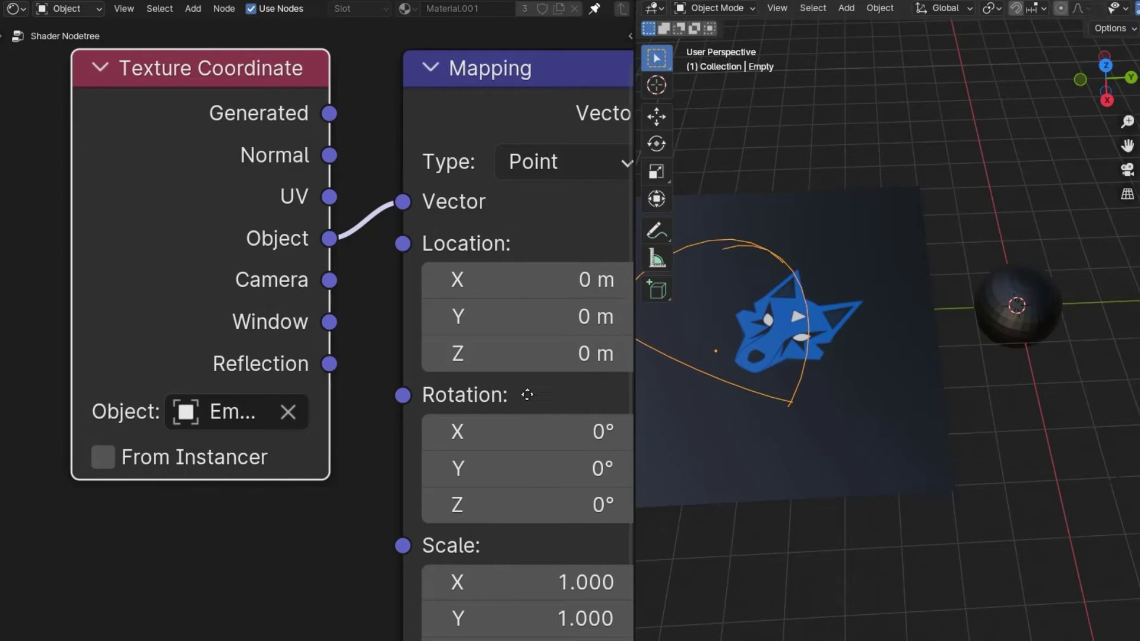
- Set the extension of the Xan Tips Logo.png texture to Repeat, and start moving the empty to shift the pattern
{"action": "middle_click_drag", "start_coordinate": [526, 395], "coordinate": [110, 360]}
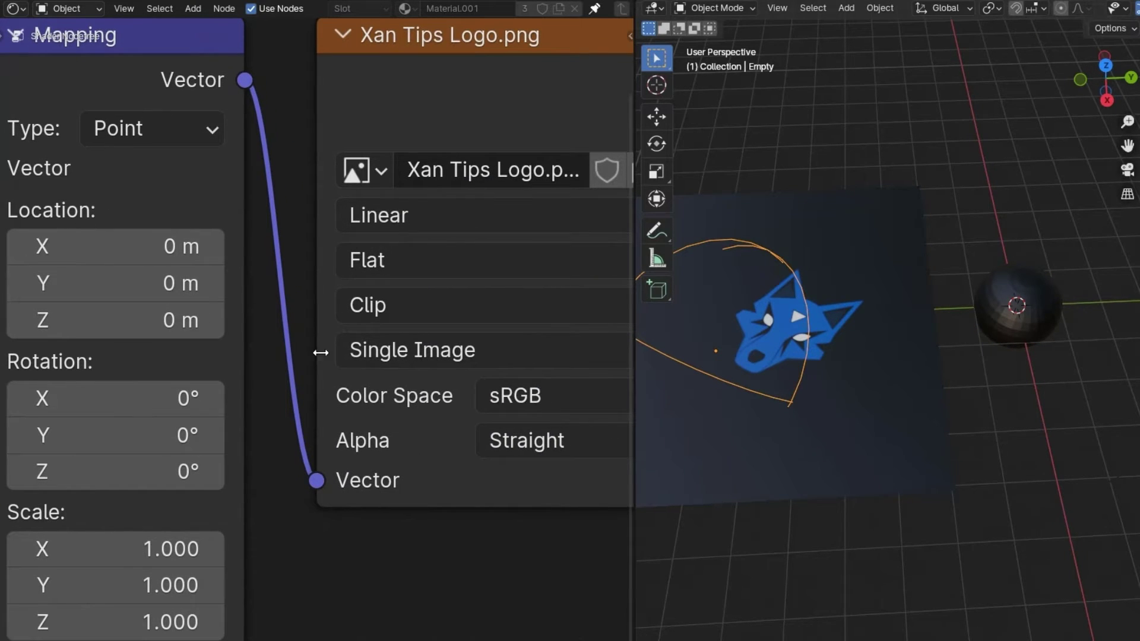
{"action": "left_click", "coordinate": [437, 320]}
{"action": "left_click", "coordinate": [422, 404]}
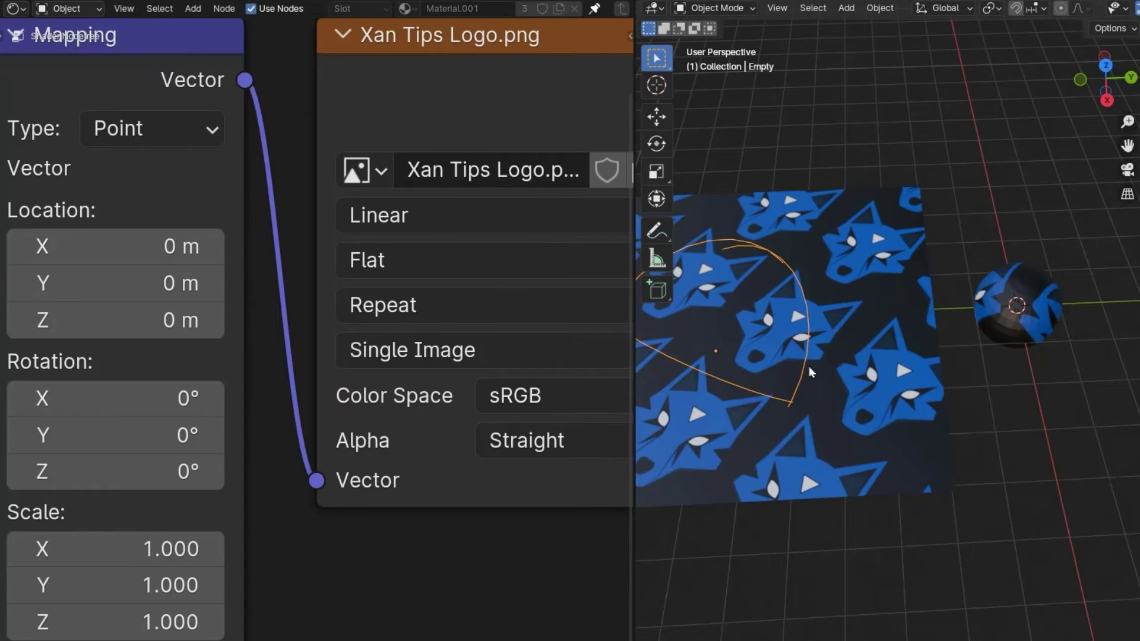
{"action": "key", "text": "g"}
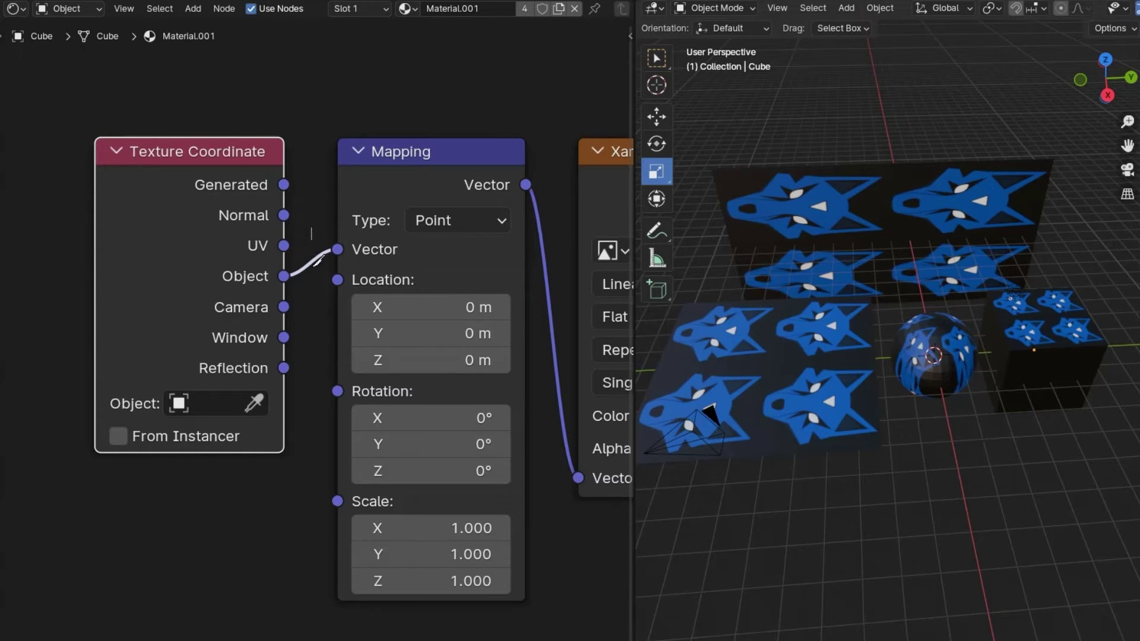
- Cut the Object link and feed the Mapping node's Vector from Camera, checking the pattern from other view angles
{"action": "right_click_drag", "start_coordinate": [311, 229], "coordinate": [319, 262], "text": "ctrl"}
{"action": "left_click_drag", "start_coordinate": [332, 273], "coordinate": [336, 252]}
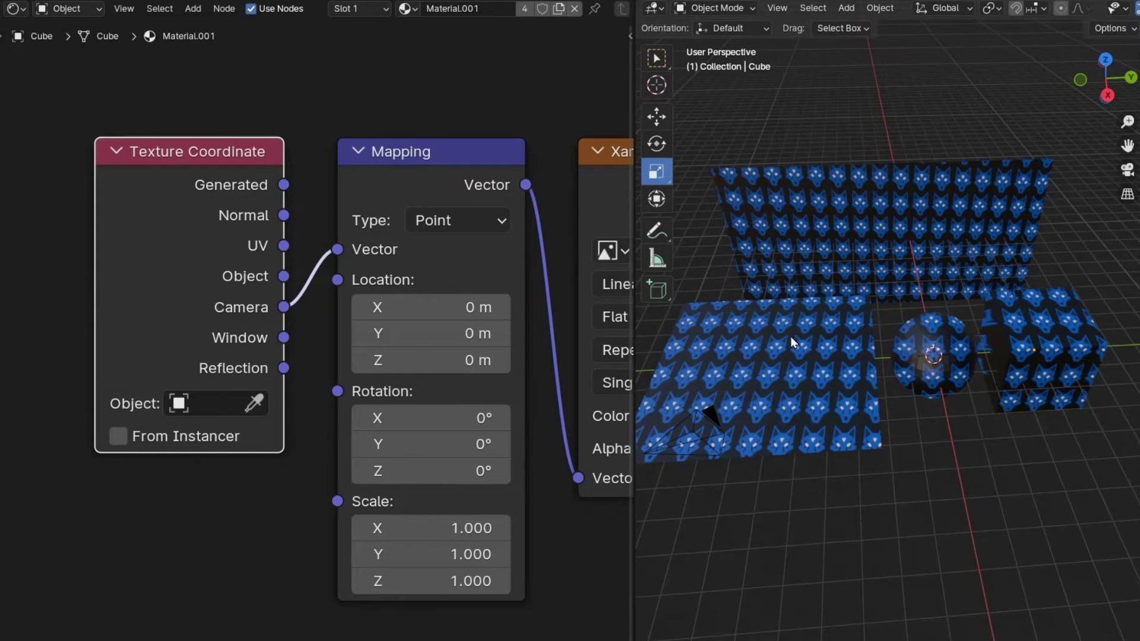
{"action": "mouse_move", "coordinate": [823, 334]}
{"action": "middle_mouse_down"}
{"action": "mouse_move", "coordinate": [1038, 335]}
{"action": "mouse_move", "coordinate": [903, 300]}
{"action": "mouse_move", "coordinate": [902, 243]}
{"action": "mouse_move", "coordinate": [894, 449]}
{"action": "mouse_move", "coordinate": [891, 426]}
{"action": "mouse_move", "coordinate": [790, 429]}
{"action": "mouse_move", "coordinate": [902, 452]}
{"action": "mouse_move", "coordinate": [1054, 366]}
{"action": "mouse_move", "coordinate": [826, 397]}
{"action": "mouse_move", "coordinate": [936, 422]}
{"action": "mouse_move", "coordinate": [1010, 411]}
{"action": "mouse_move", "coordinate": [906, 423]}
{"action": "mouse_move", "coordinate": [1078, 416]}
{"action": "mouse_move", "coordinate": [922, 431]}
{"action": "mouse_move", "coordinate": [751, 377]}
{"action": "mouse_move", "coordinate": [937, 425]}
{"action": "mouse_move", "coordinate": [746, 398]}
{"action": "mouse_move", "coordinate": [802, 403]}
{"action": "mouse_move", "coordinate": [794, 410]}
{"action": "mouse_move", "coordinate": [888, 398]}
{"action": "mouse_move", "coordinate": [926, 356]}
{"action": "mouse_move", "coordinate": [812, 312]}
{"action": "mouse_move", "coordinate": [863, 301]}
{"action": "mouse_move", "coordinate": [872, 266]}
{"action": "mouse_move", "coordinate": [866, 518]}
{"action": "mouse_move", "coordinate": [756, 298]}
{"action": "mouse_move", "coordinate": [905, 328]}
{"action": "mouse_move", "coordinate": [775, 318]}
{"action": "mouse_move", "coordinate": [888, 300]}
{"action": "mouse_move", "coordinate": [786, 318]}
{"action": "mouse_move", "coordinate": [845, 330]}
{"action": "mouse_move", "coordinate": [815, 315]}
{"action": "middle_mouse_up"}
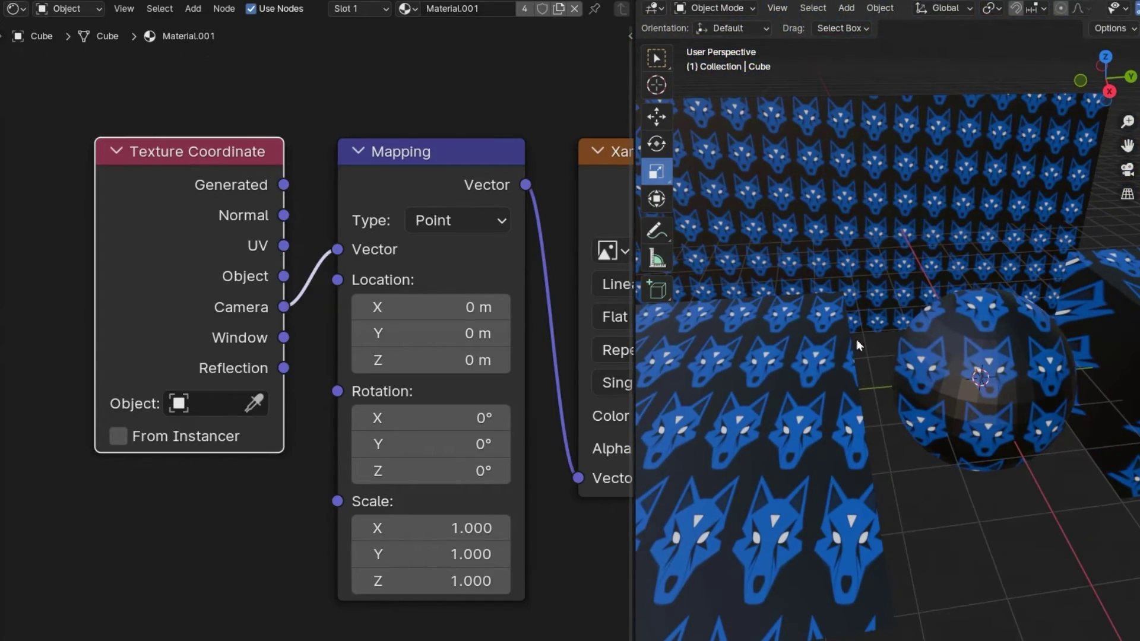
{"action": "middle_click_drag", "start_coordinate": [859, 346], "coordinate": [823, 287]}
- Cut the Camera link and feed the Mapping node's Vector from Window
{"action": "right_click_drag", "start_coordinate": [313, 305], "coordinate": [290, 340], "text": "ctrl"}
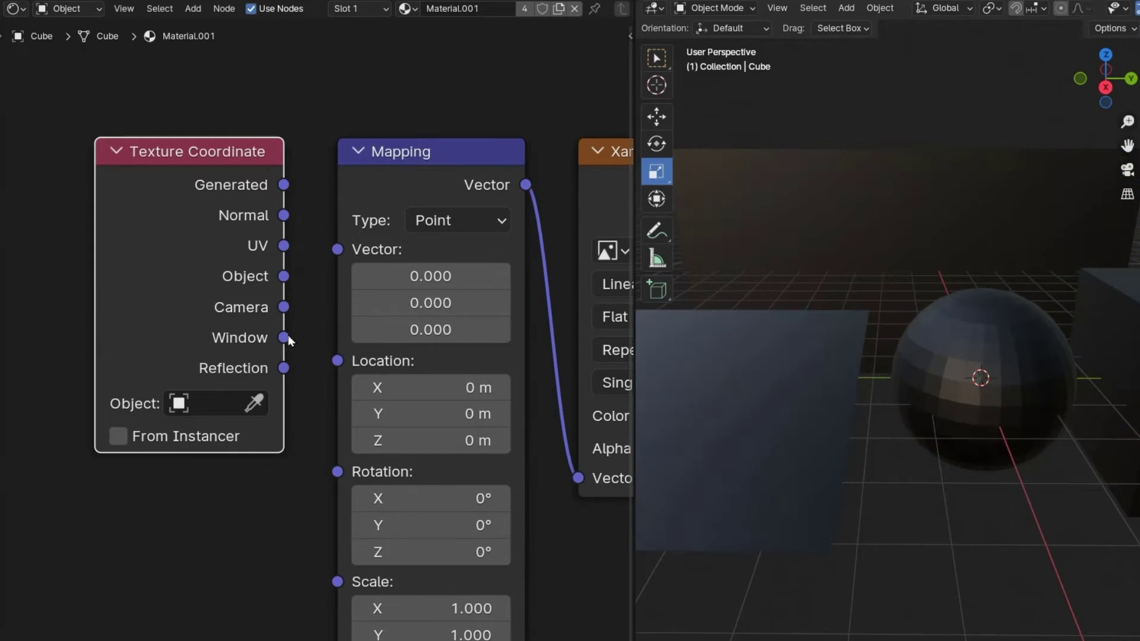
{"action": "left_click_drag", "start_coordinate": [341, 261], "coordinate": [339, 253]}
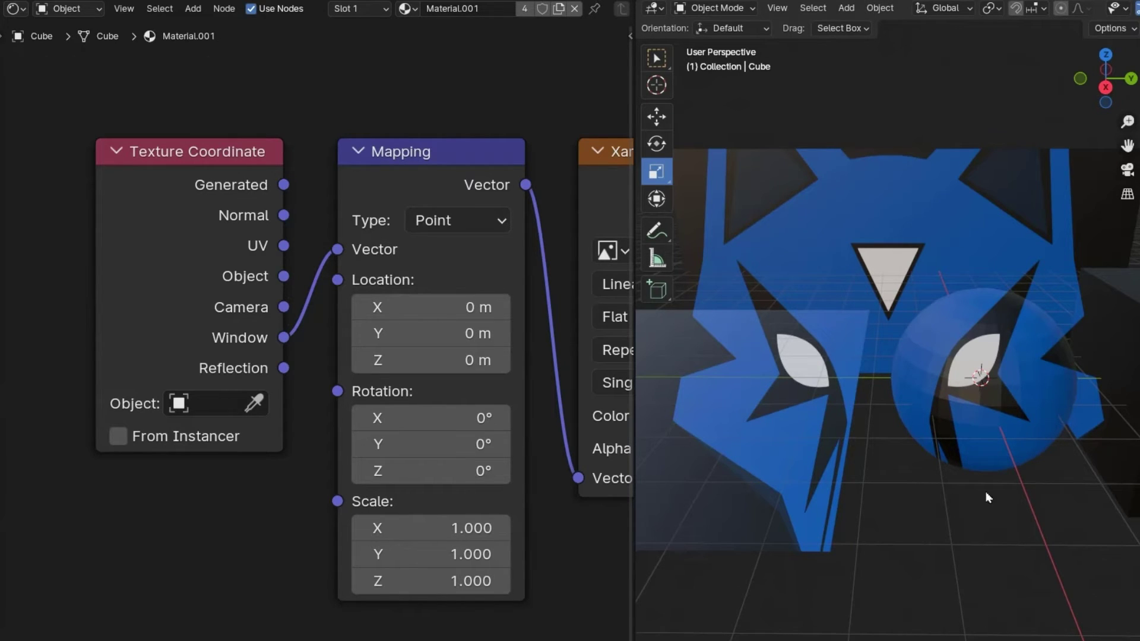
- Switch the logo texture's extension to Clip and back to Repeat
{"action": "middle_click_drag", "start_coordinate": [539, 360], "coordinate": [238, 349]}
{"action": "left_click", "coordinate": [353, 350]}
{"action": "left_click", "coordinate": [357, 475]}
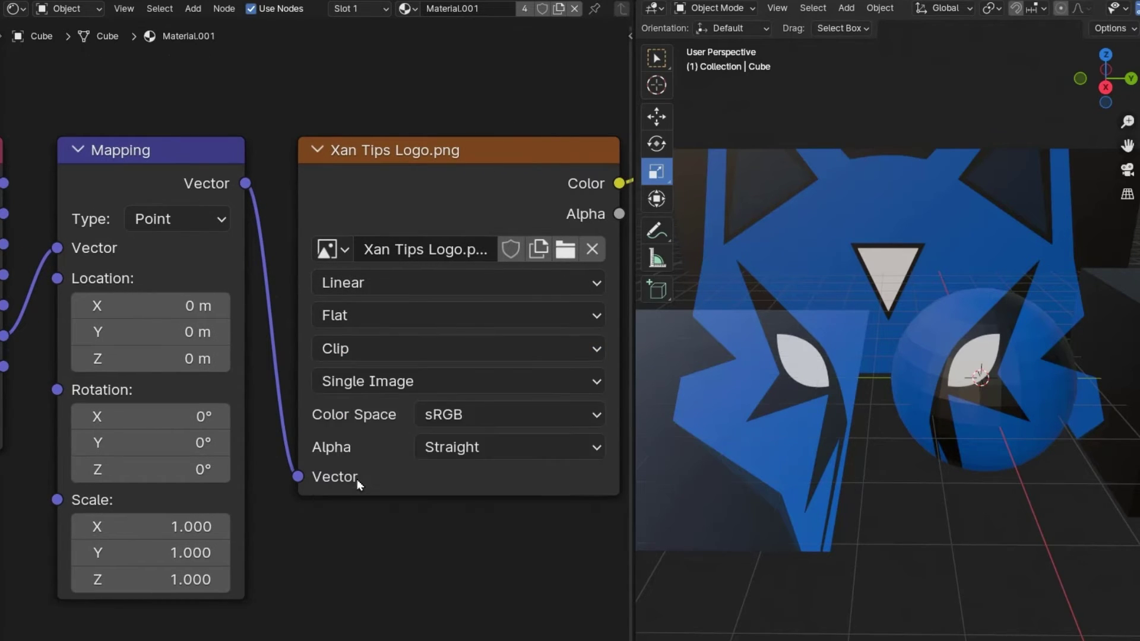
{"action": "left_click", "coordinate": [411, 354]}
{"action": "left_click", "coordinate": [377, 414]}
- Resize the 3D viewport and examine how the Window-mapped logo follows its width and the viewing angle
{"action": "middle_click_drag", "start_coordinate": [848, 452], "coordinate": [784, 386]}
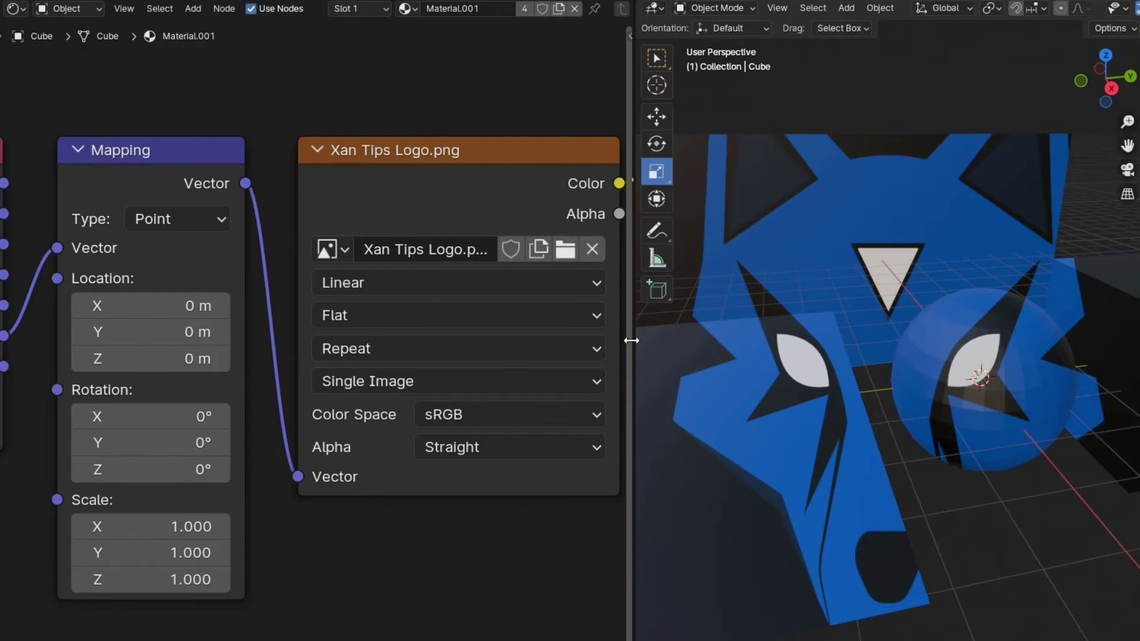
{"action": "left_click_drag", "start_coordinate": [631, 340], "coordinate": [147, 340]}
{"action": "middle_click_drag", "start_coordinate": [515, 414], "coordinate": [487, 405]}
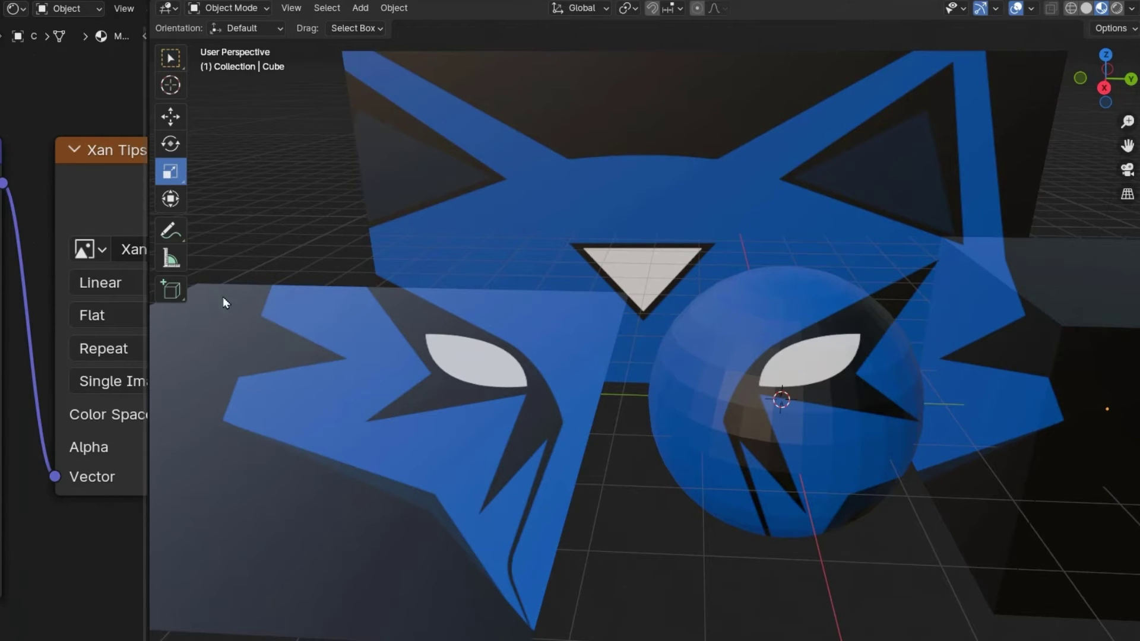
{"action": "left_click_drag", "start_coordinate": [145, 333], "coordinate": [188, 359]}
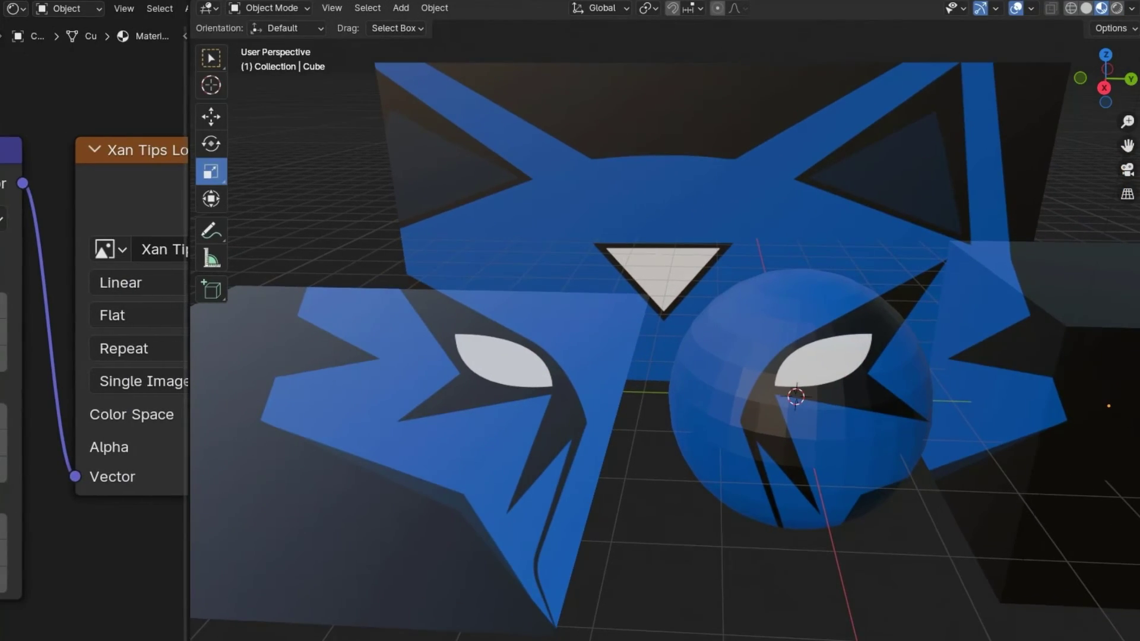
{"action": "mouse_move", "coordinate": [440, 640]}
{"action": "left_mouse_down"}
{"action": "mouse_move", "coordinate": [427, 295]}
{"action": "mouse_move", "coordinate": [440, 640]}
{"action": "left_mouse_up"}
{"action": "middle_click_drag", "start_coordinate": [513, 450], "coordinate": [603, 403]}
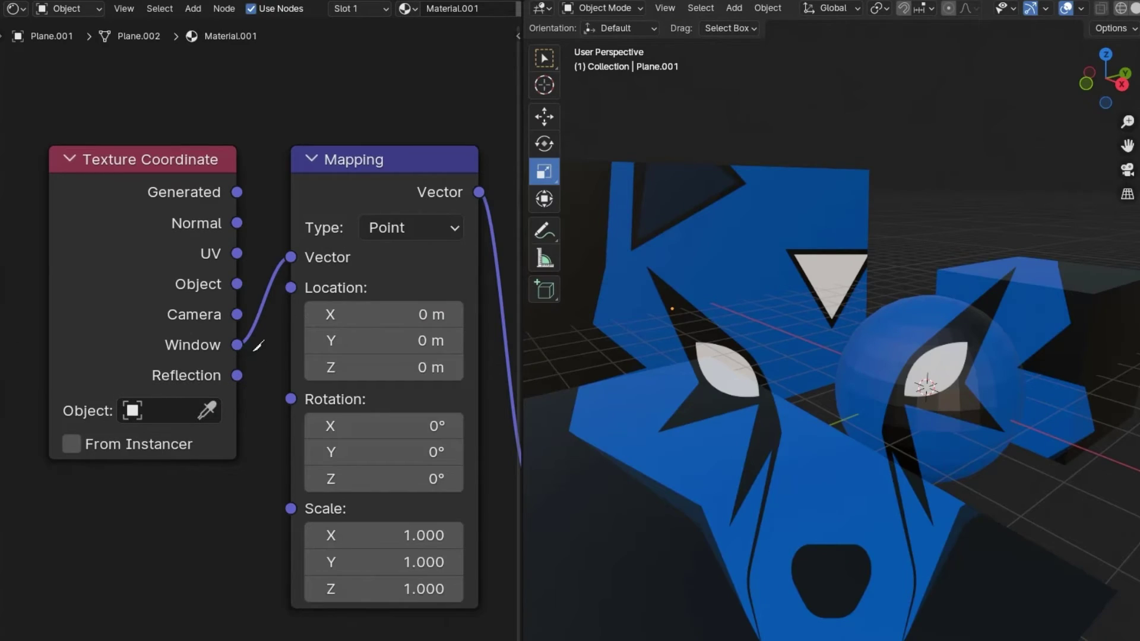
- Cut the Window link and feed the Mapping node's Vector from Reflection
{"action": "right_click_drag", "start_coordinate": [259, 346], "coordinate": [244, 380], "text": "ctrl"}
{"action": "left_click_drag", "start_coordinate": [285, 274], "coordinate": [286, 274]}
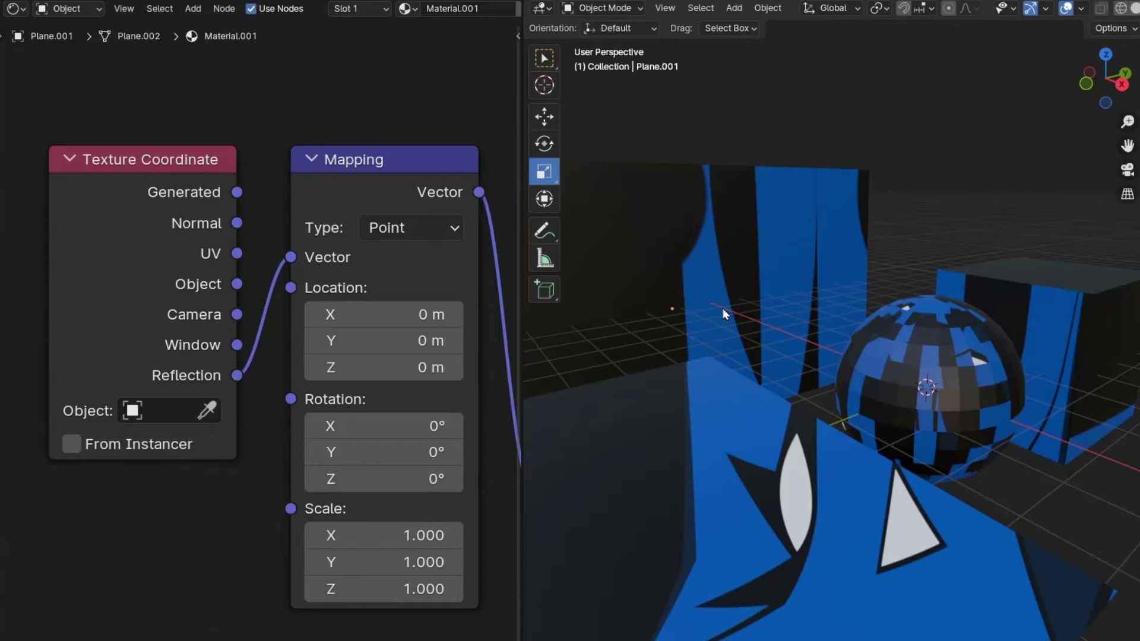
- Switch to the Poly Haven website in the browser and open its Textures library
{"action": "key", "text": "alt+Tab"}
{"action": "key", "text": "Tab"}
{"action": "key", "text": "Tab"}
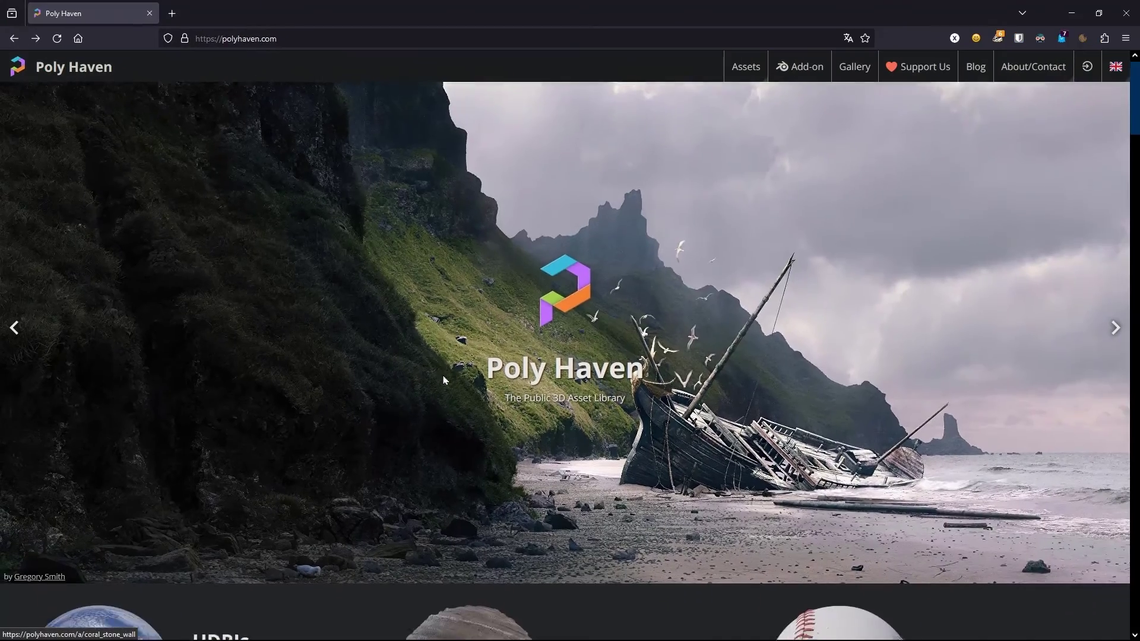
{"action": "scroll", "coordinate": [488, 385], "scroll_direction": "down", "scroll_amount": 5}
{"action": "left_click", "coordinate": [481, 365]}
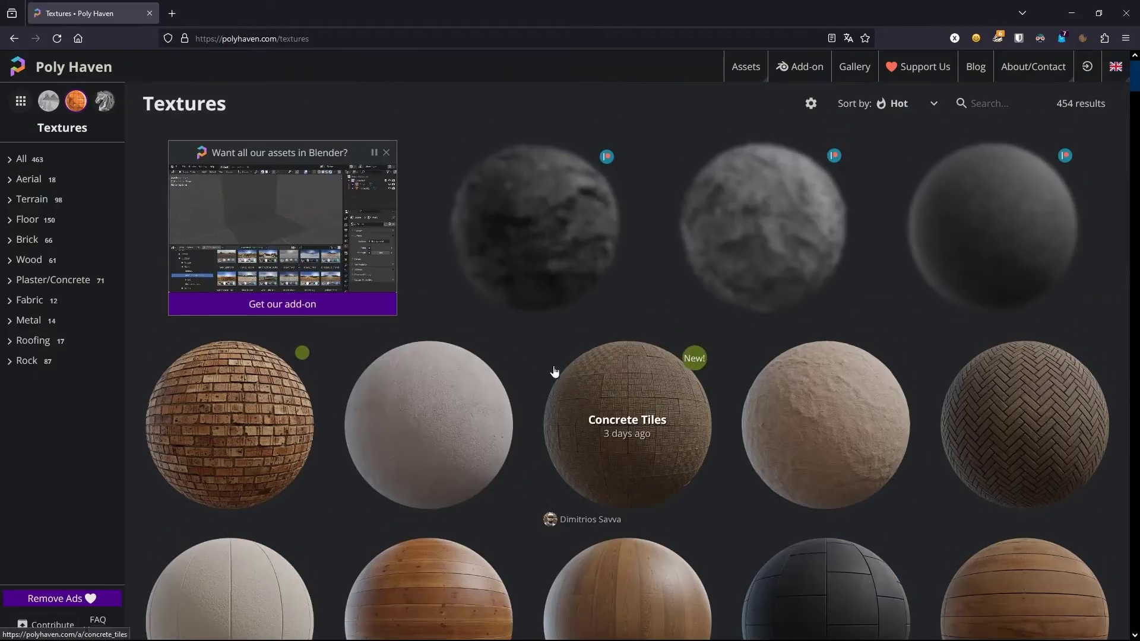
- Go to Poly Haven's HDRIs library, open the Golden Bay asset and download it as a 1K HDR
{"action": "scroll", "coordinate": [554, 374], "scroll_direction": "down", "scroll_amount": 2}
{"action": "key", "text": "alt+Left"}
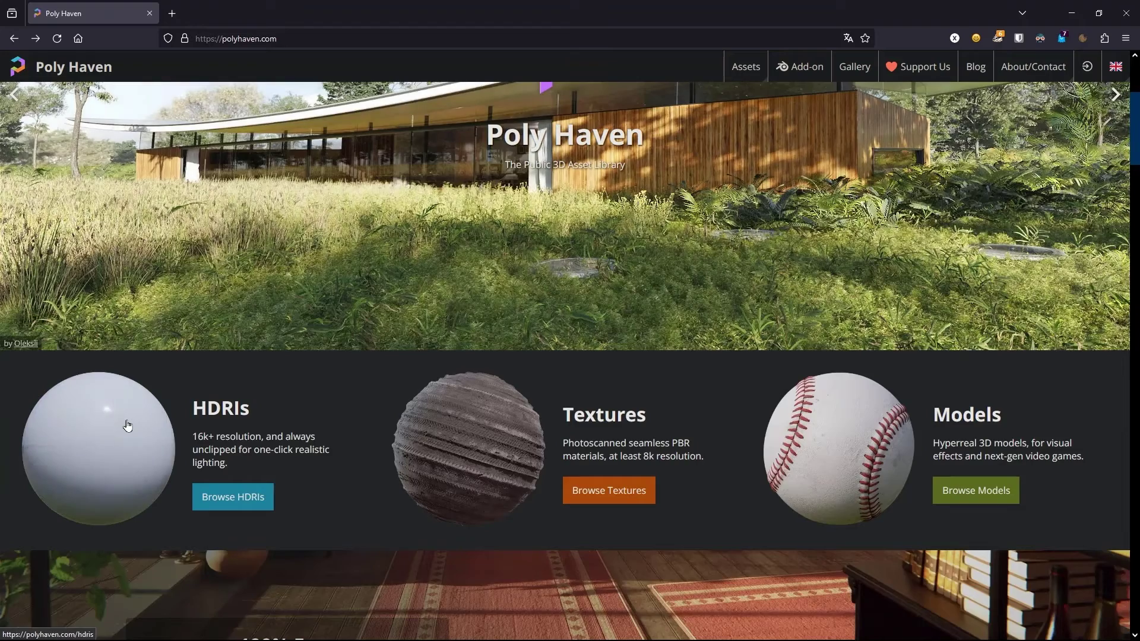
{"action": "left_click", "coordinate": [240, 503]}
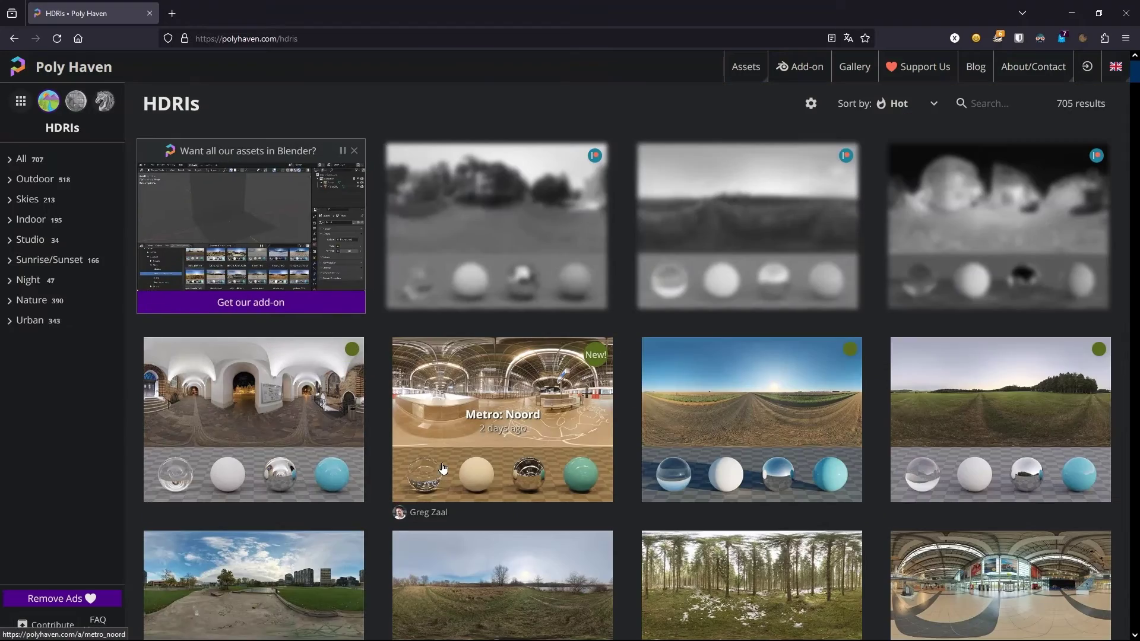
{"action": "scroll", "coordinate": [244, 508], "scroll_direction": "down", "scroll_amount": 6}
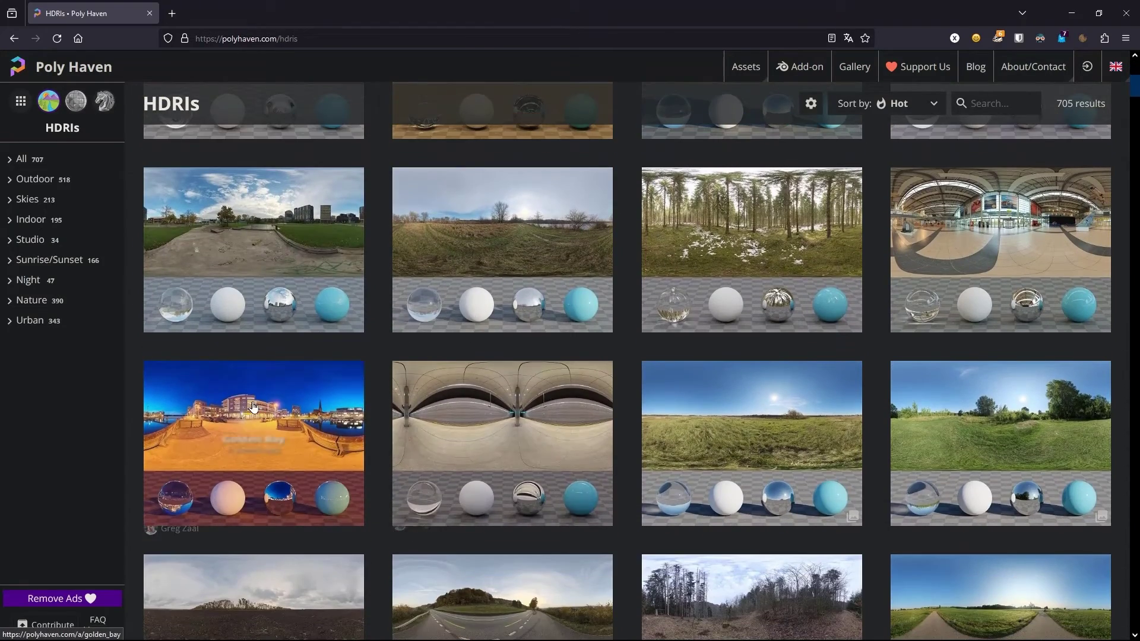
{"action": "left_click", "coordinate": [254, 407]}
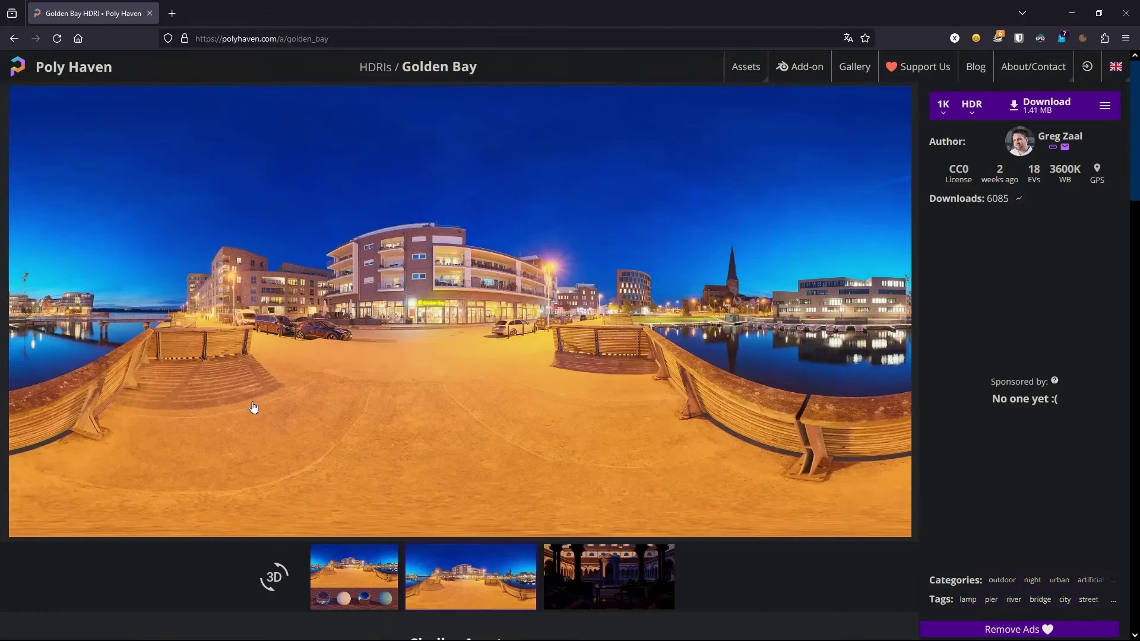
{"action": "left_click", "coordinate": [1031, 112]}
- Switch back to Blender and add the downloaded golden_bay_1k.hdr as an image texture node in the material
{"action": "key", "text": "alt+Tab"}
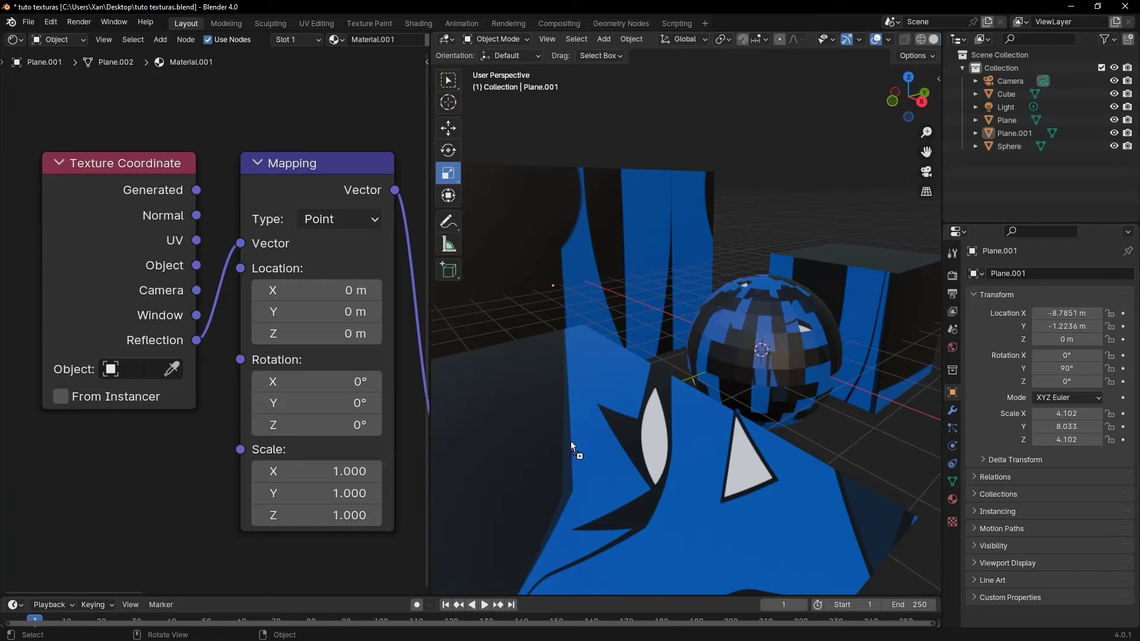
{"action": "left_click_drag", "start_coordinate": [355, 140], "coordinate": [352, 142]}
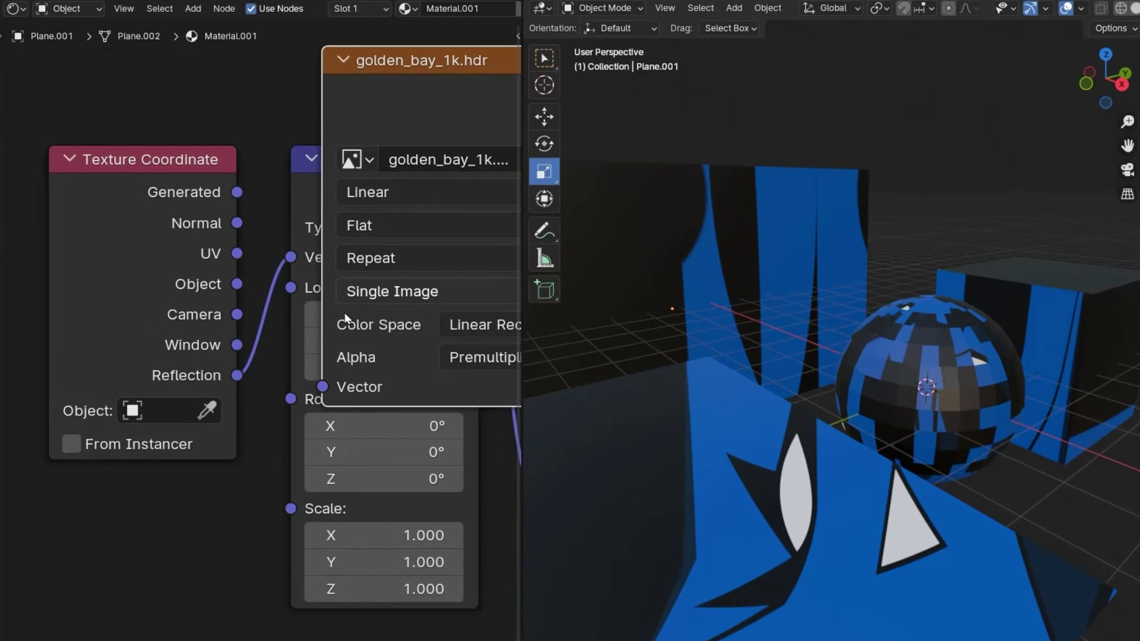
{"action": "middle_click_drag", "start_coordinate": [234, 92], "coordinate": [172, 193]}
{"action": "scroll", "coordinate": [173, 192], "scroll_direction": "down", "scroll_amount": 4}
{"action": "middle_click_drag", "start_coordinate": [356, 166], "coordinate": [329, 161]}
- Move the logo texture node aside and collapse it, then wire golden_bay_1k.hdr between the Mapping node and the Principled BSDF's Base Color
{"action": "left_click_drag", "start_coordinate": [369, 281], "coordinate": [423, 84]}
{"action": "left_click", "coordinate": [318, 90]}
{"action": "left_click_drag", "start_coordinate": [205, 202], "coordinate": [395, 250]}
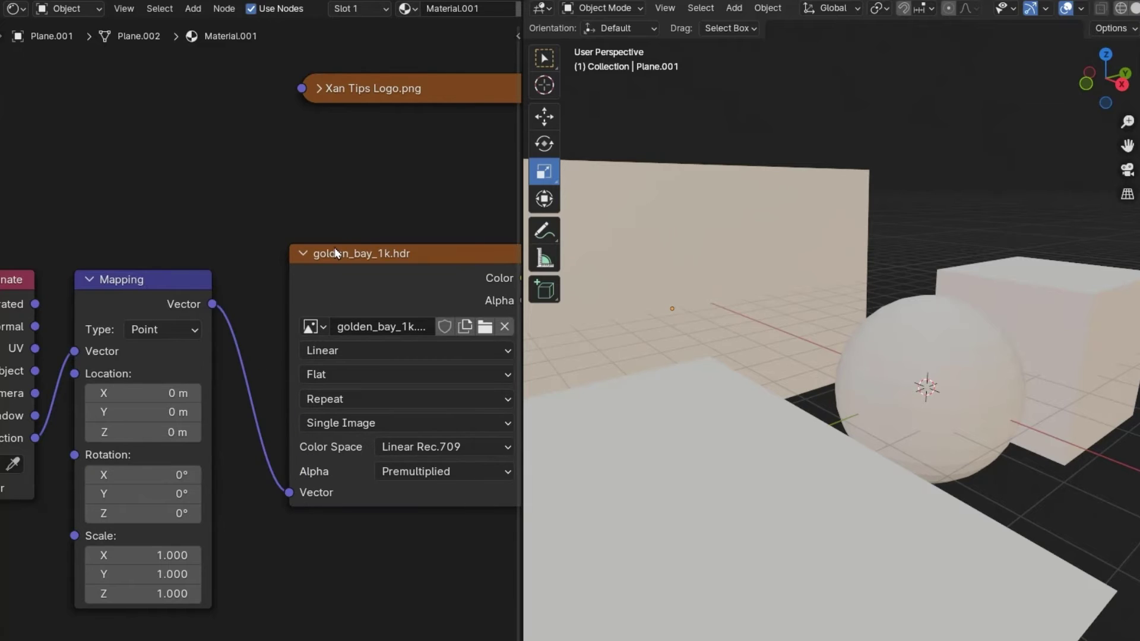
{"action": "middle_click_drag", "start_coordinate": [344, 220], "coordinate": [137, 248]}
{"action": "left_click_drag", "start_coordinate": [250, 286], "coordinate": [190, 291]}
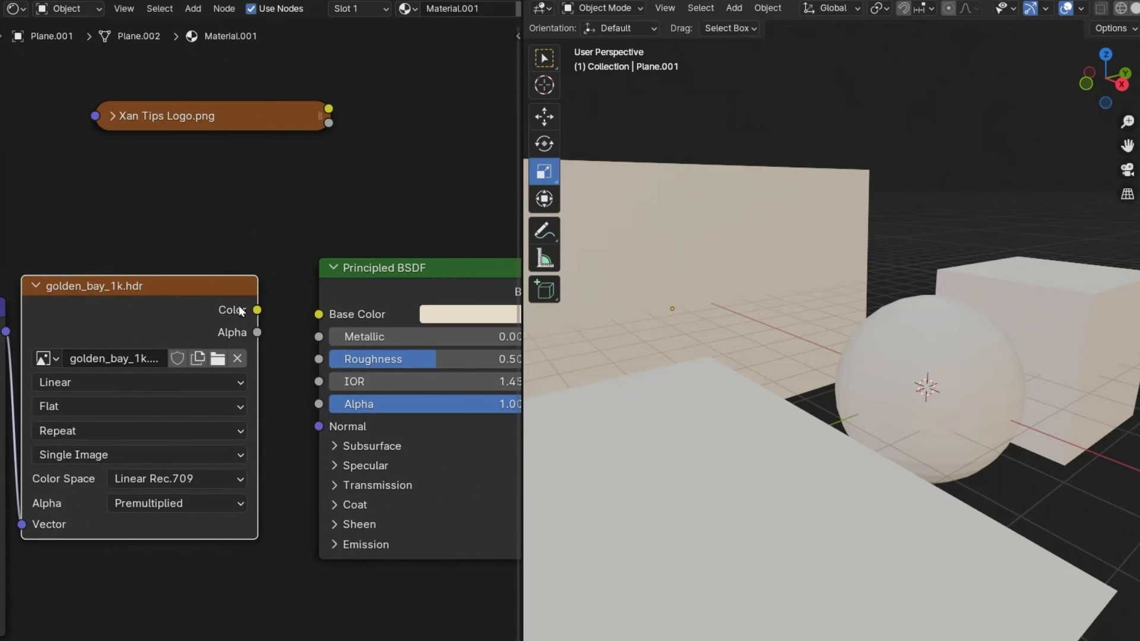
{"action": "middle_click_drag", "start_coordinate": [256, 266], "coordinate": [389, 222]}
- Try Generated as the Mapping node's Vector input for the HDRI and cut that link
{"action": "middle_click_drag", "start_coordinate": [734, 473], "coordinate": [699, 453]}
{"action": "middle_click_drag", "start_coordinate": [126, 219], "coordinate": [331, 229]}
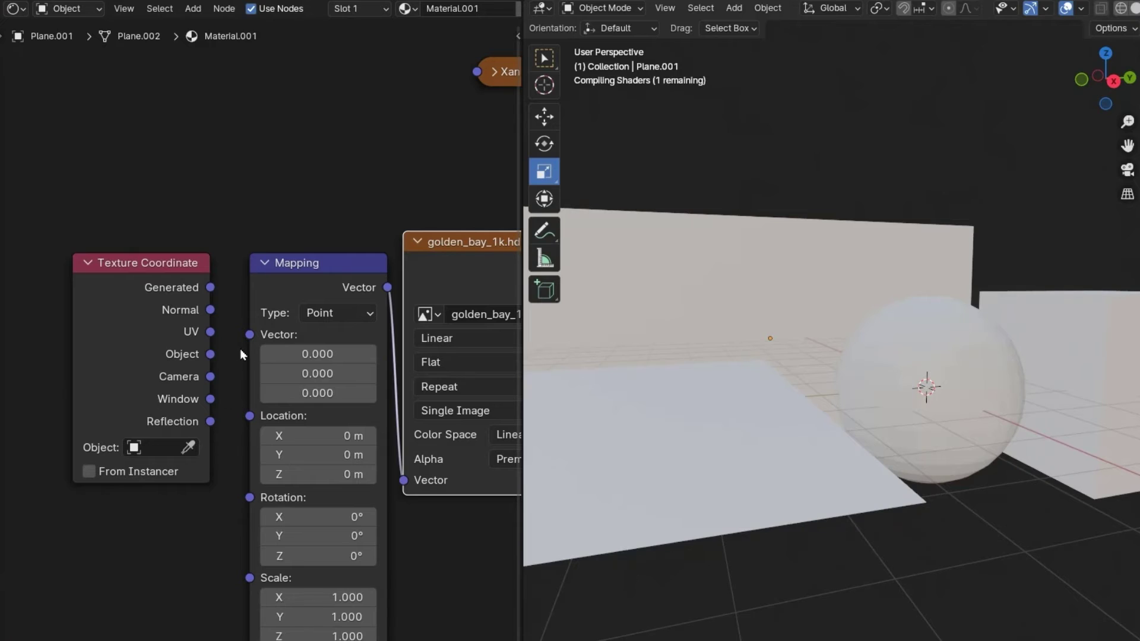
{"action": "left_click_drag", "start_coordinate": [250, 334], "coordinate": [210, 288]}
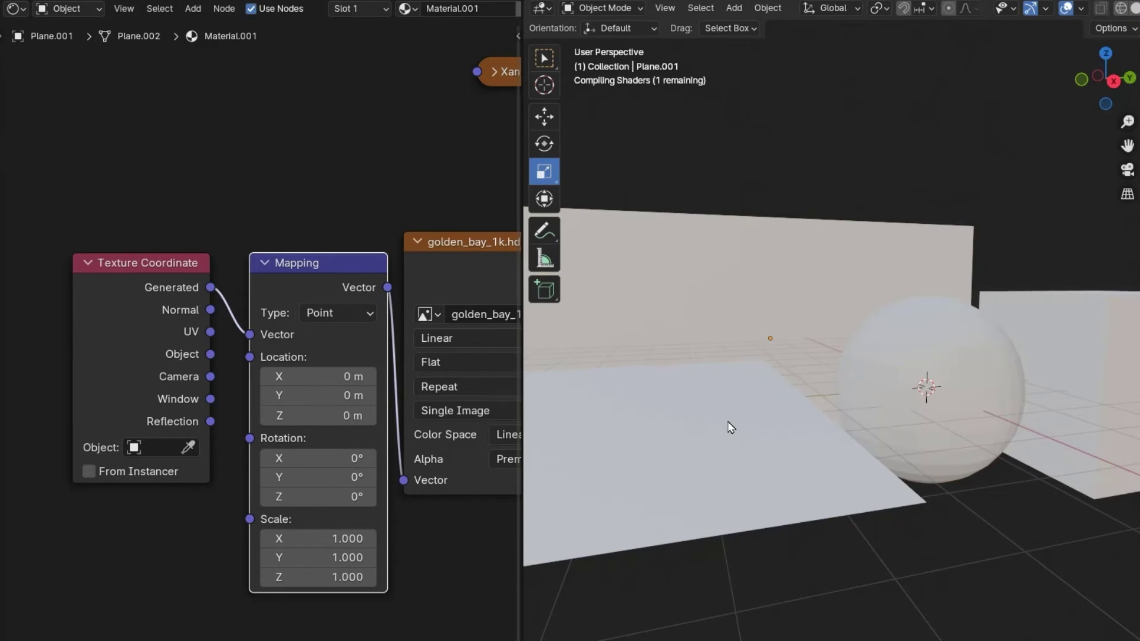
{"action": "middle_click_drag", "start_coordinate": [761, 406], "coordinate": [802, 445]}
{"action": "right_click_drag", "start_coordinate": [240, 303], "coordinate": [217, 407], "text": "ctrl"}
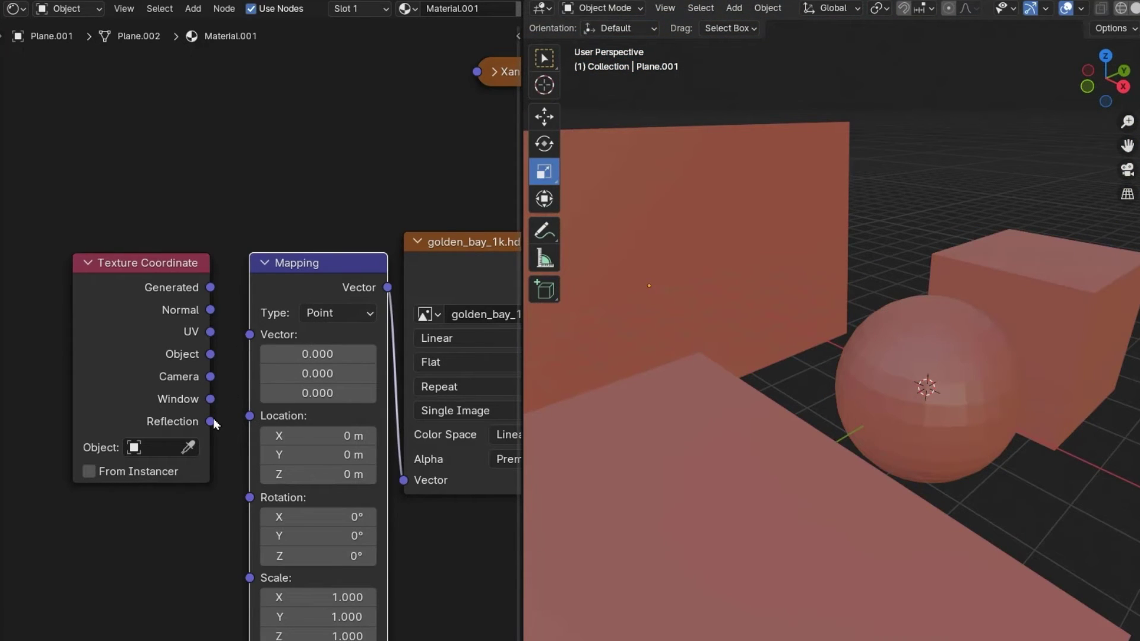
- Feed the Mapping node's Vector from Reflection and shade the sphere smooth
{"action": "left_click_drag", "start_coordinate": [214, 422], "coordinate": [249, 335]}
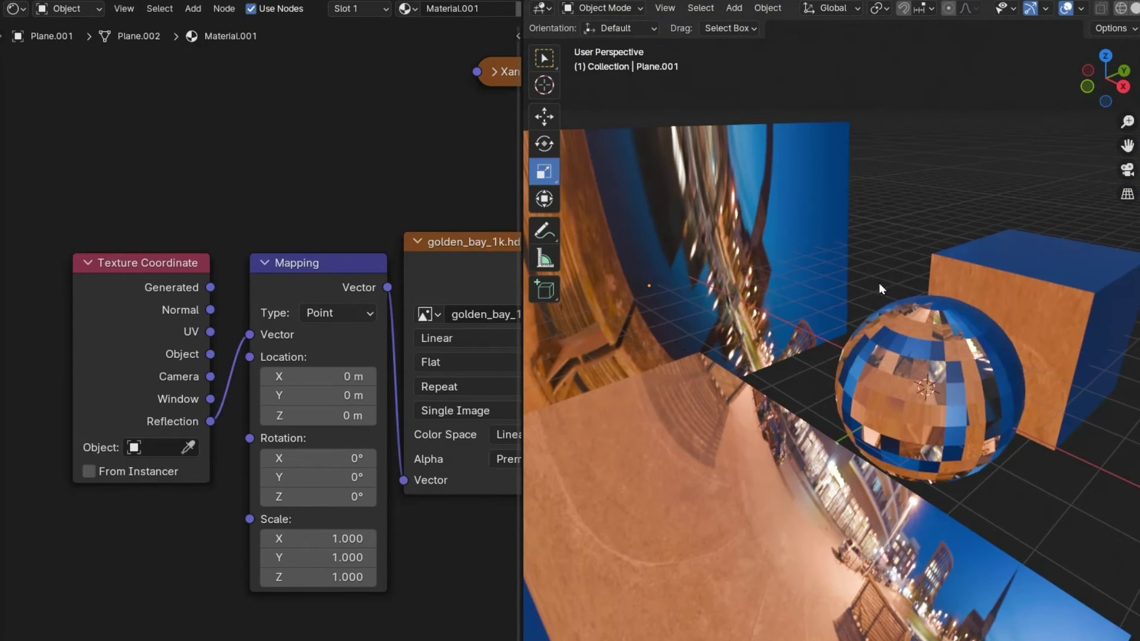
{"action": "middle_click_drag", "start_coordinate": [810, 257], "coordinate": [738, 459]}
{"action": "left_click", "coordinate": [903, 425]}
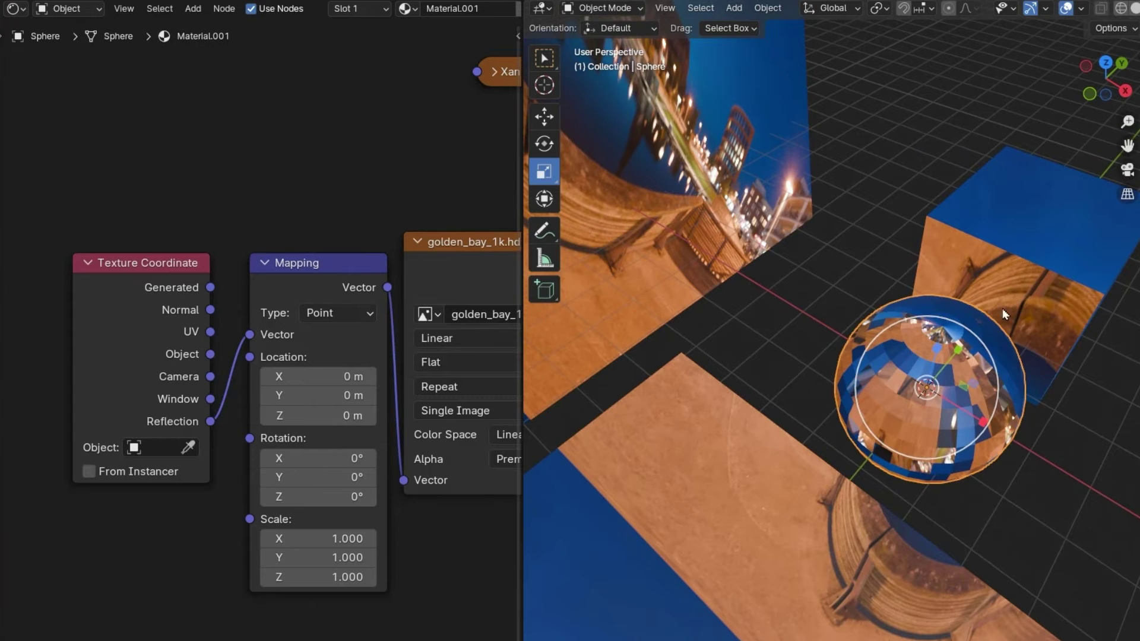
{"action": "right_click", "coordinate": [893, 360]}
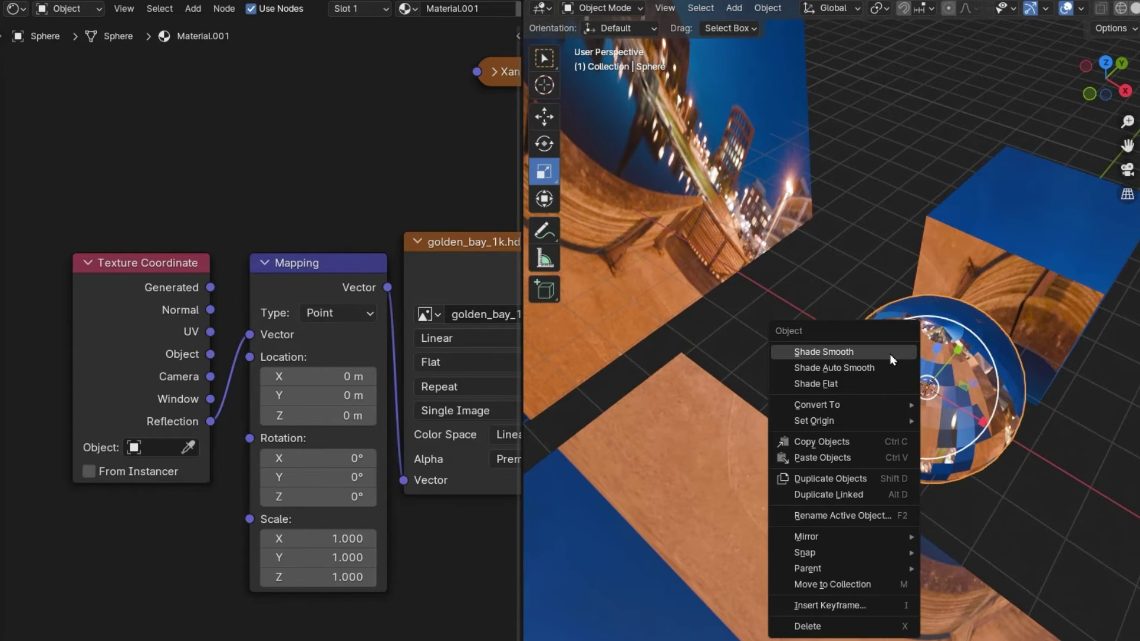
{"action": "left_click", "coordinate": [855, 354]}
{"action": "middle_click_drag", "start_coordinate": [897, 393], "coordinate": [831, 471]}
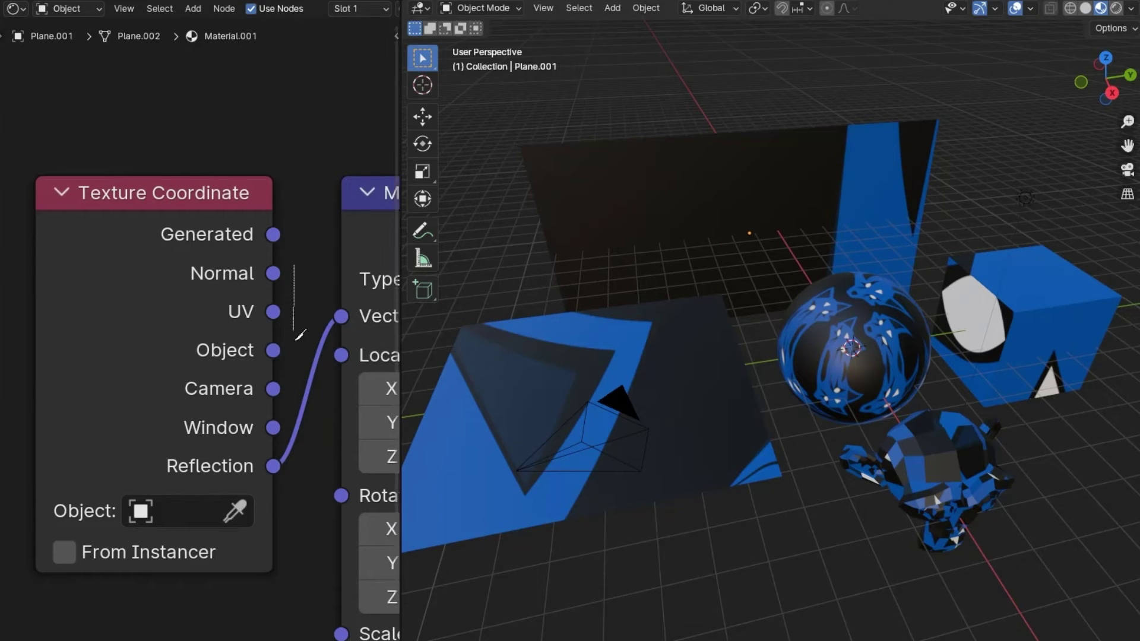
- Cut the Reflection link, feed the logo's Mapping Vector from Generated and select the flat ground plane
{"action": "right_click_drag", "start_coordinate": [301, 469], "coordinate": [301, 470], "text": "ctrl"}
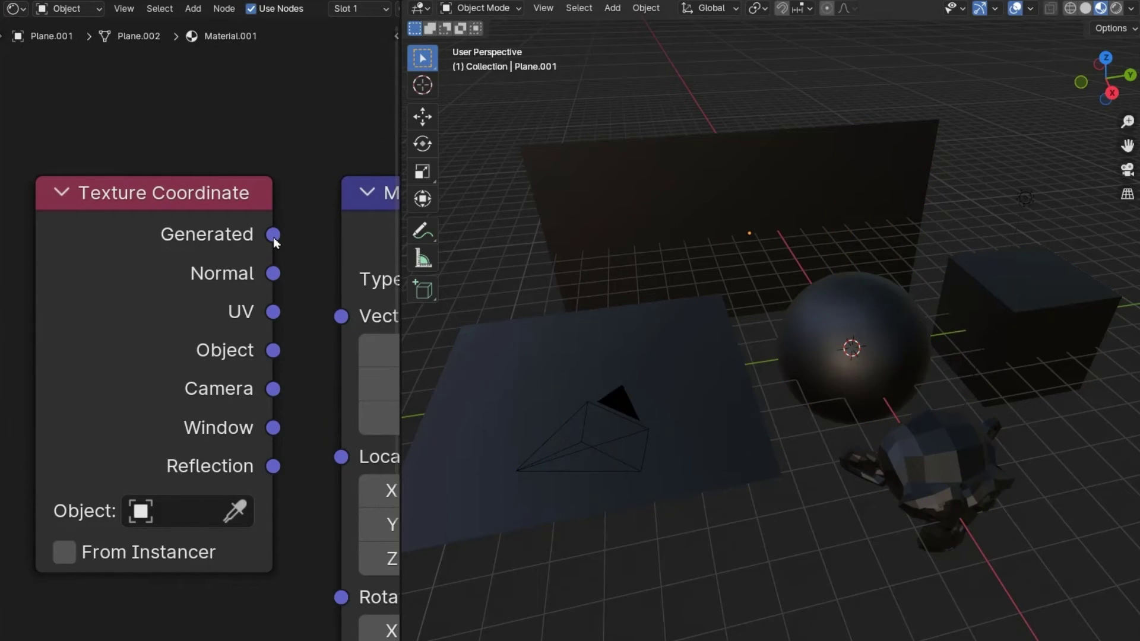
{"action": "left_click_drag", "start_coordinate": [273, 235], "coordinate": [341, 316]}
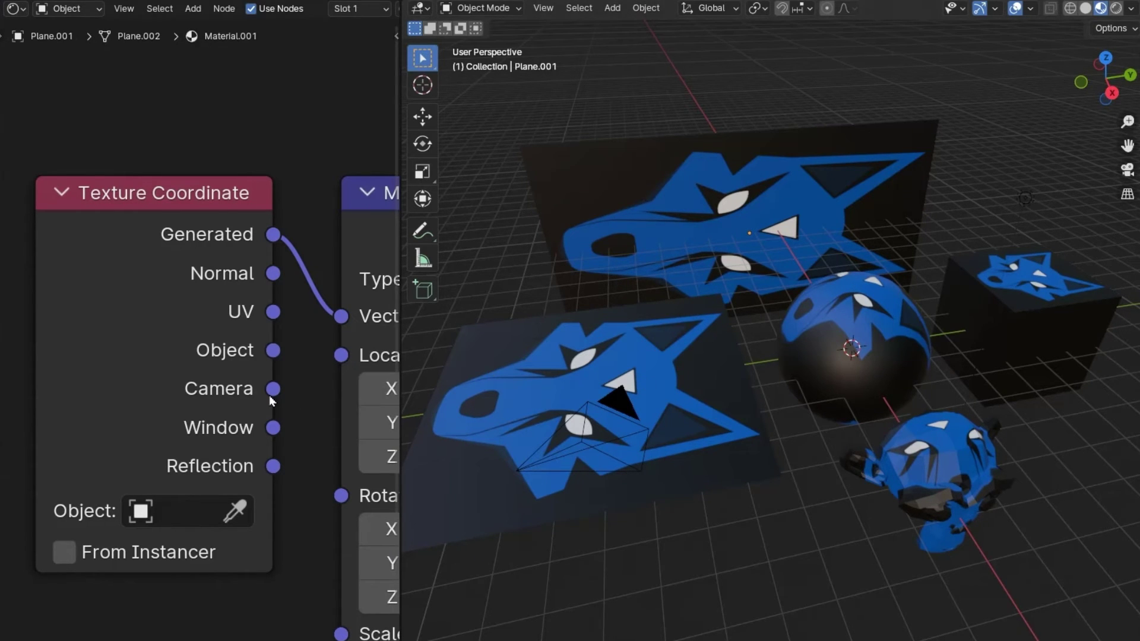
{"action": "middle_click_drag", "start_coordinate": [269, 395], "coordinate": [69, 361]}
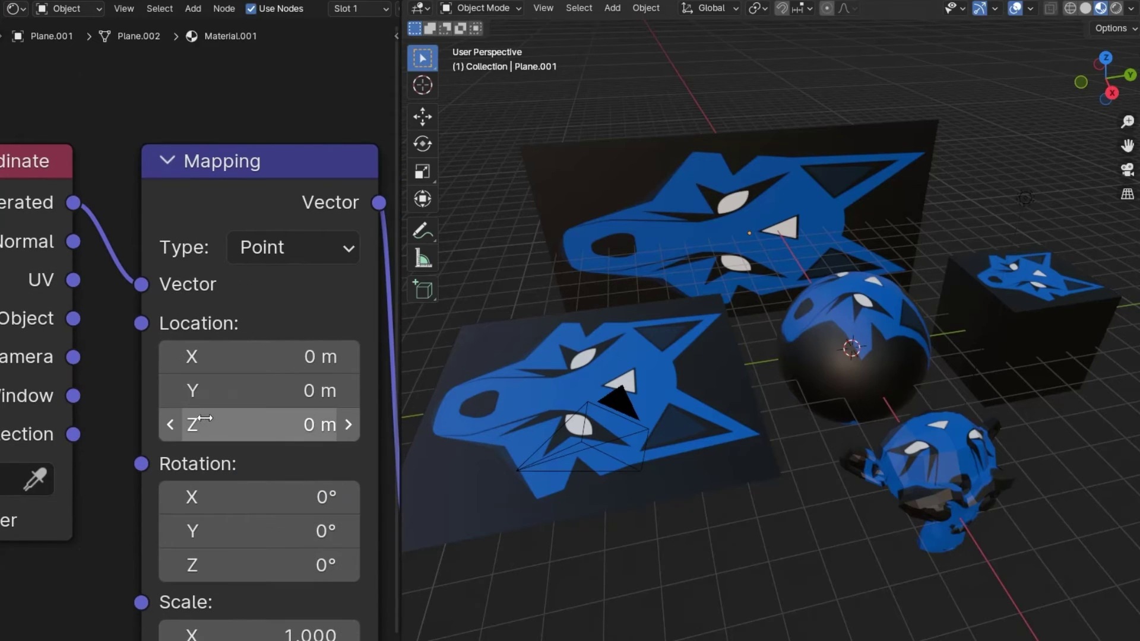
{"action": "middle_click_drag", "start_coordinate": [203, 419], "coordinate": [308, 428]}
{"action": "left_click", "coordinate": [524, 472]}
{"action": "middle_click_drag", "start_coordinate": [524, 471], "coordinate": [656, 475]}
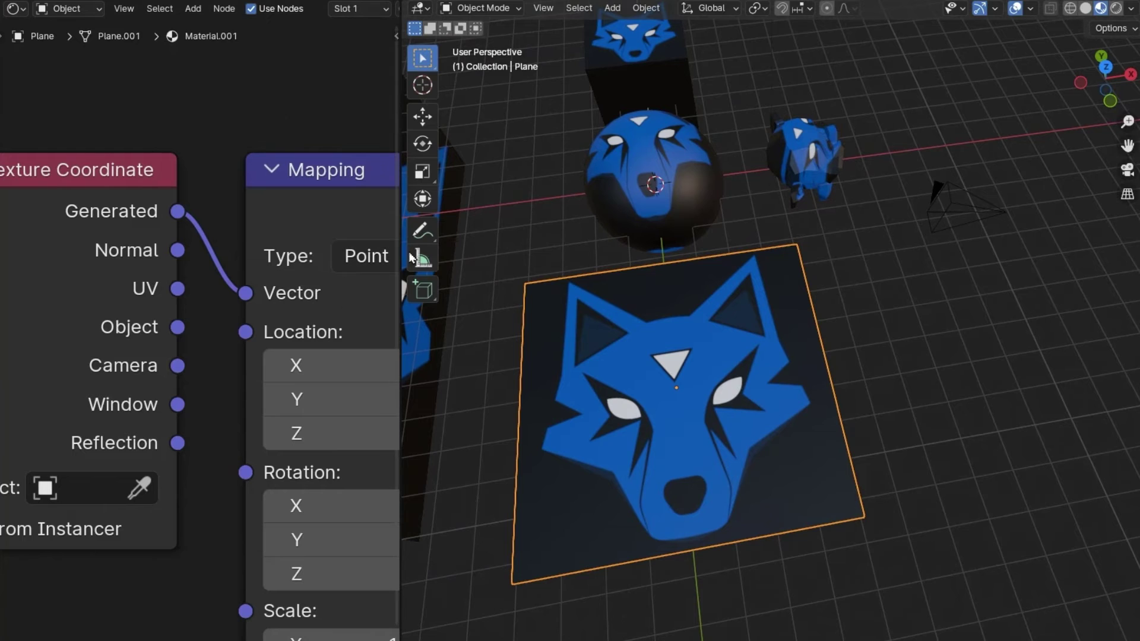
- Annotate diagonal arrows from corner to corner across the logo on the plane, sphere and cube, and erase them
{"action": "left_click", "coordinate": [422, 231]}
{"action": "left_click_drag", "start_coordinate": [691, 409], "coordinate": [746, 270]}
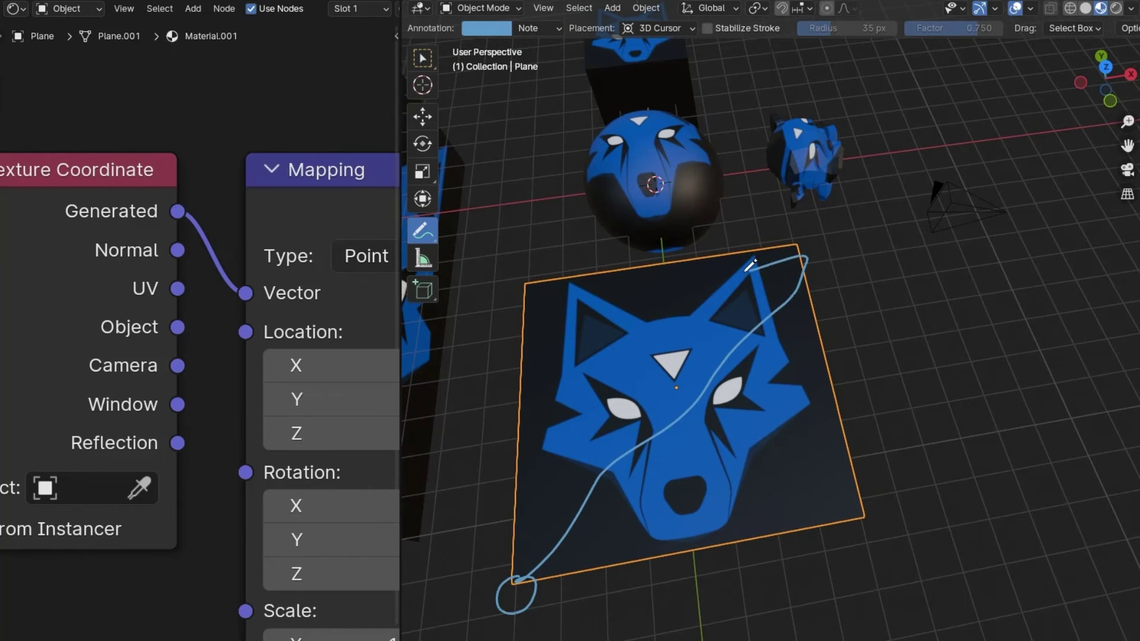
{"action": "middle_click_drag", "start_coordinate": [695, 267], "coordinate": [709, 424], "text": "shift"}
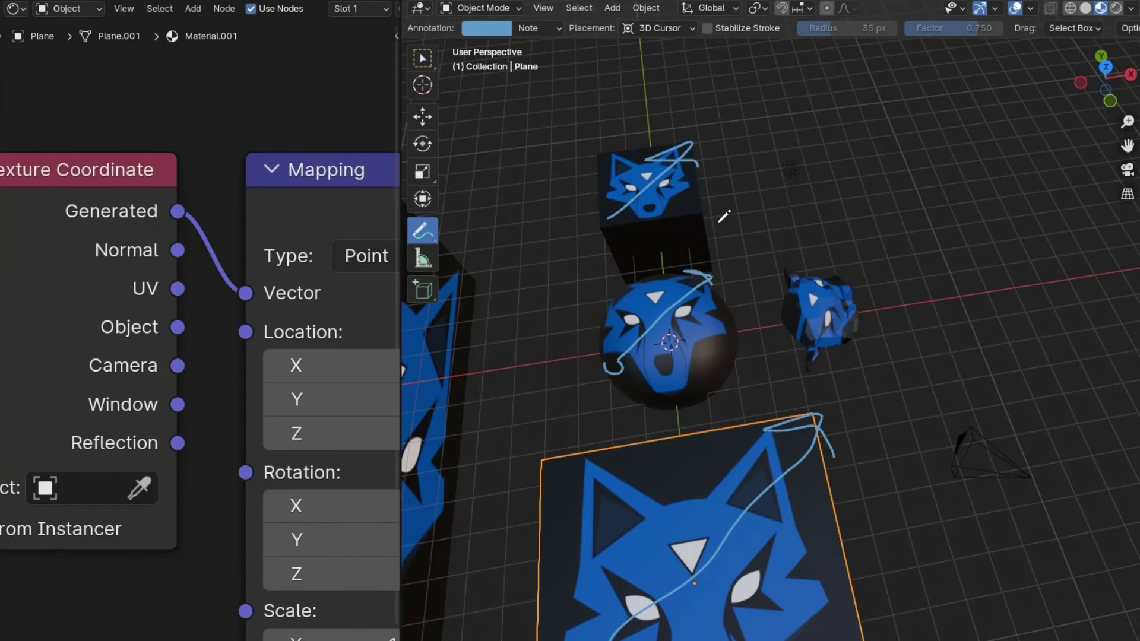
{"action": "middle_click_drag", "start_coordinate": [724, 216], "coordinate": [844, 330]}
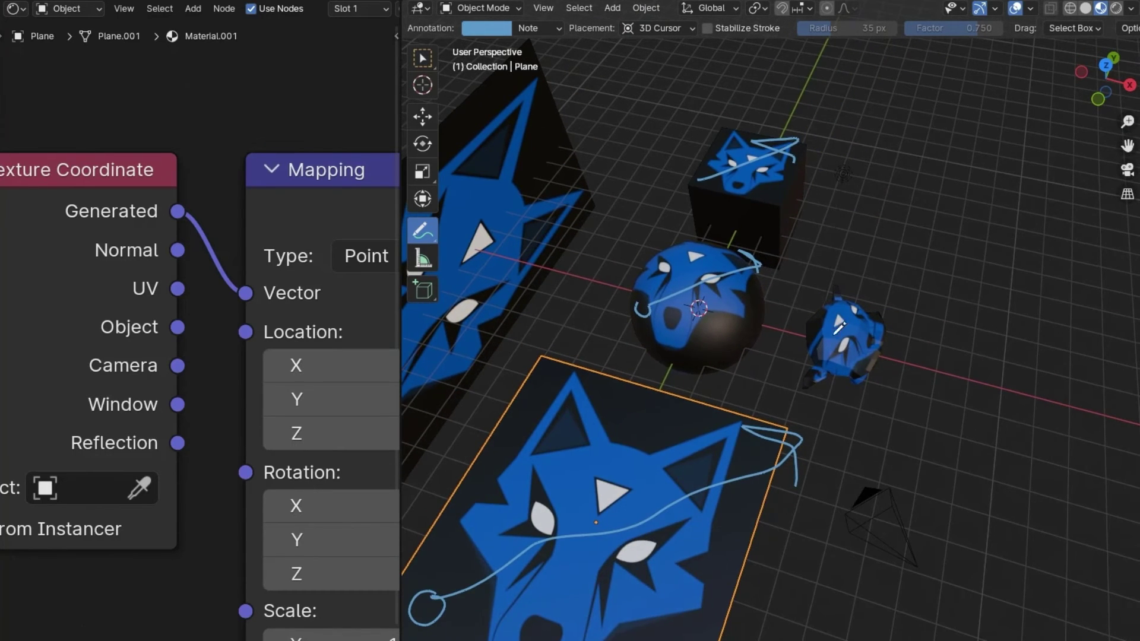
{"action": "mouse_move", "coordinate": [840, 325]}
{"action": "left_mouse_down", "text": "ctrl"}
{"action": "mouse_move", "coordinate": [683, 294]}
{"action": "mouse_move", "coordinate": [446, 594]}
{"action": "mouse_move", "coordinate": [772, 463]}
{"action": "left_mouse_up", "text": "ctrl"}
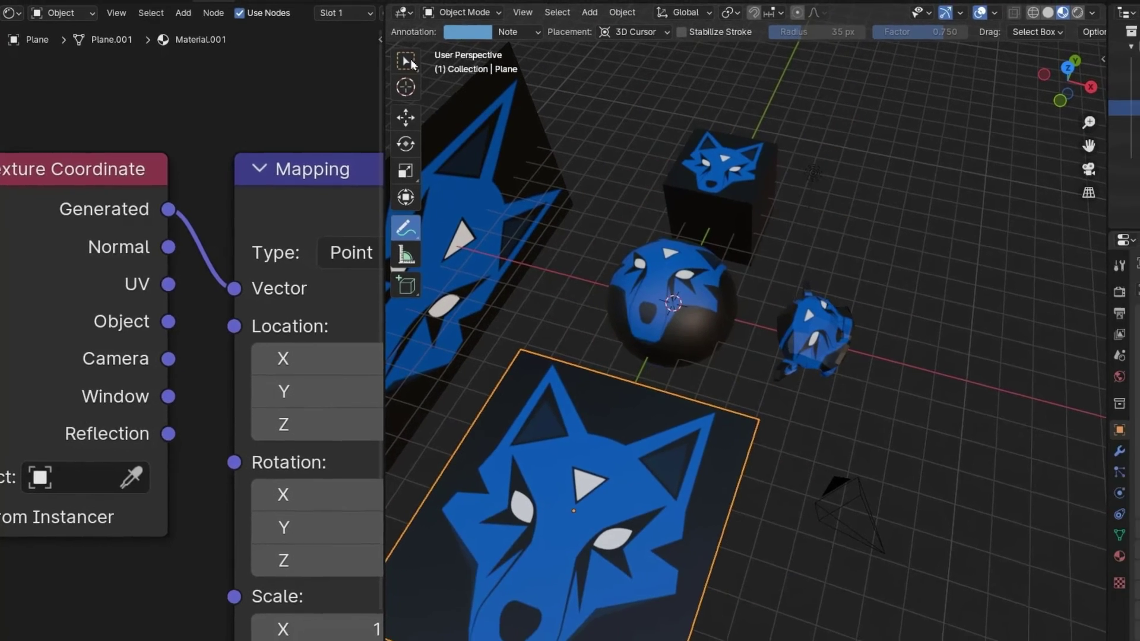
- Select the monkey head and enable its Box bounds in the viewport display settings
{"action": "left_click", "coordinate": [406, 62]}
{"action": "left_click", "coordinate": [815, 333]}
{"action": "scroll", "coordinate": [970, 489], "scroll_direction": "up", "scroll_amount": 3}
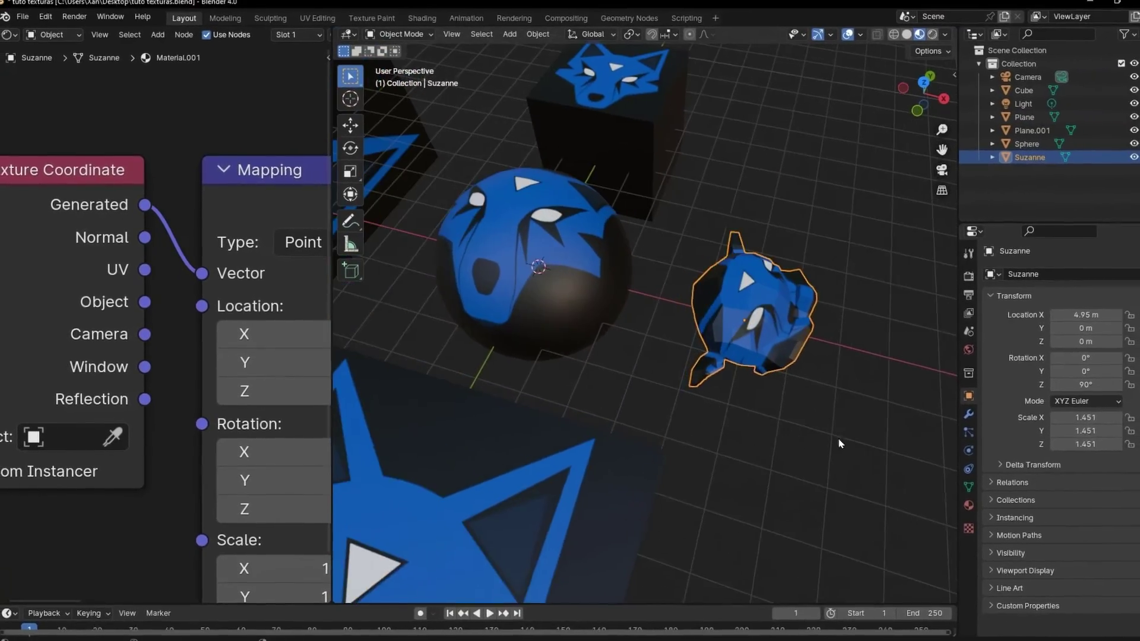
{"action": "middle_click_drag", "start_coordinate": [641, 451], "coordinate": [626, 363]}
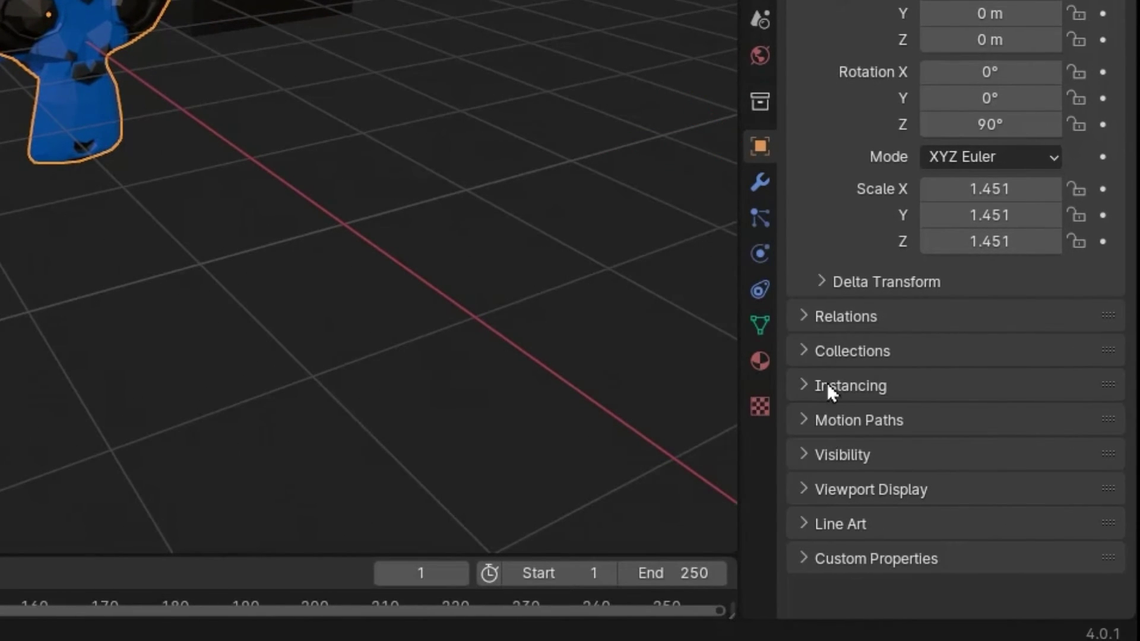
{"action": "left_click", "coordinate": [800, 499]}
{"action": "scroll", "coordinate": [840, 496], "scroll_direction": "down", "scroll_amount": 5}
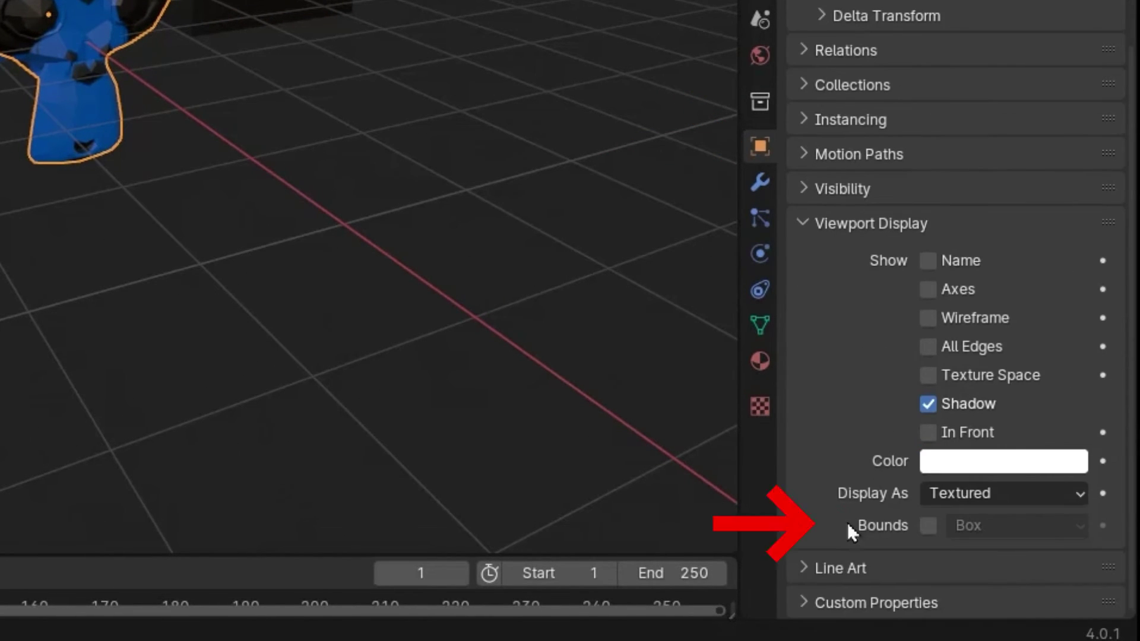
{"action": "left_click", "coordinate": [927, 526]}
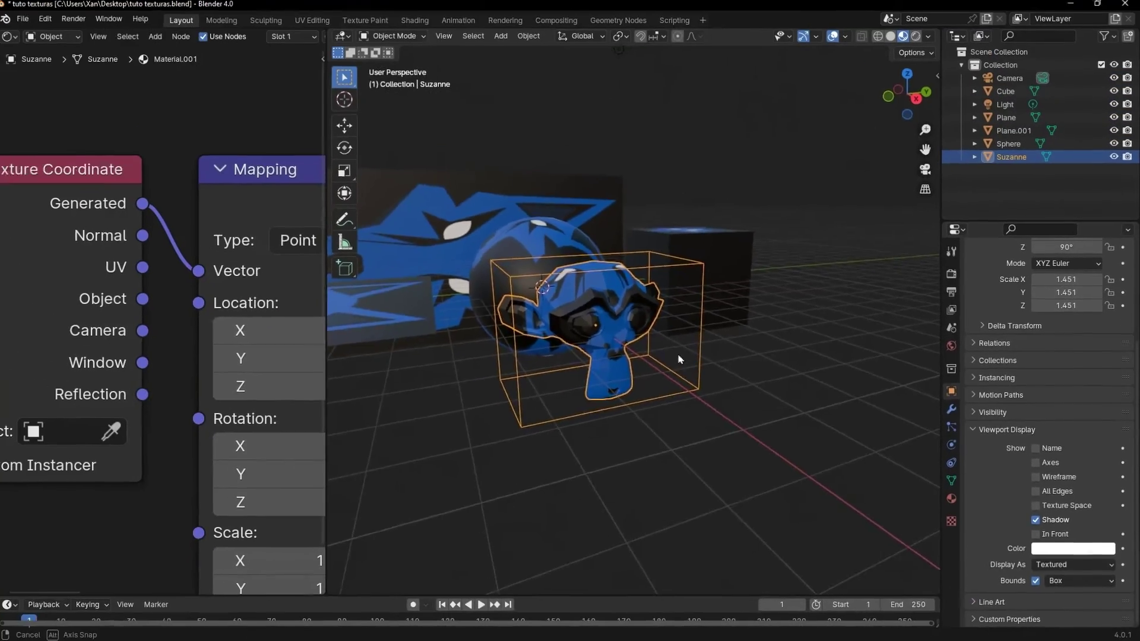
{"action": "middle_click_drag", "start_coordinate": [680, 359], "coordinate": [650, 475]}
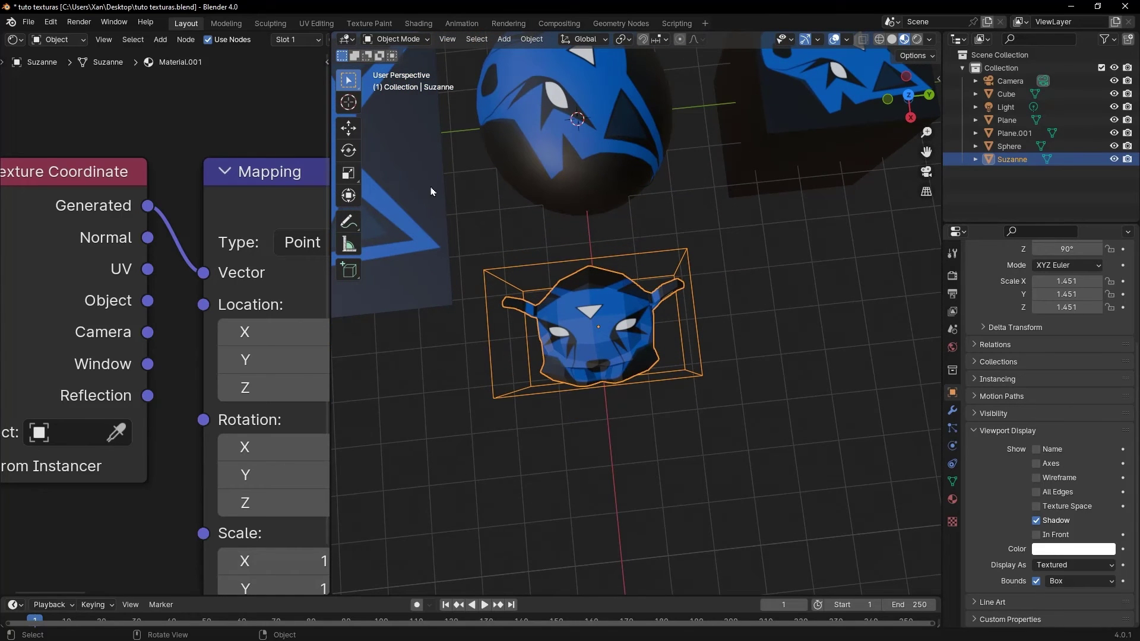
- Annotate a diagonal arrow between opposite corners of the monkey head's bounding box
{"action": "key", "text": "shift+space"}
{"action": "key", "text": "d"}
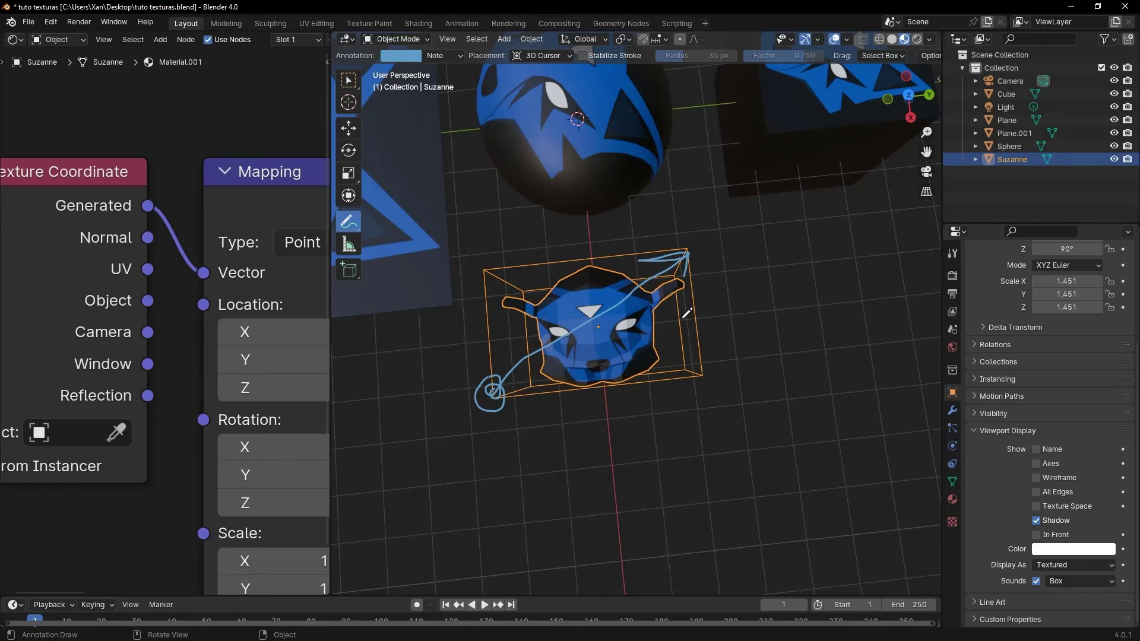
{"action": "left_click", "coordinate": [348, 81]}
- Enable the Box bounds display for the sphere as well
{"action": "left_click", "coordinate": [541, 177]}
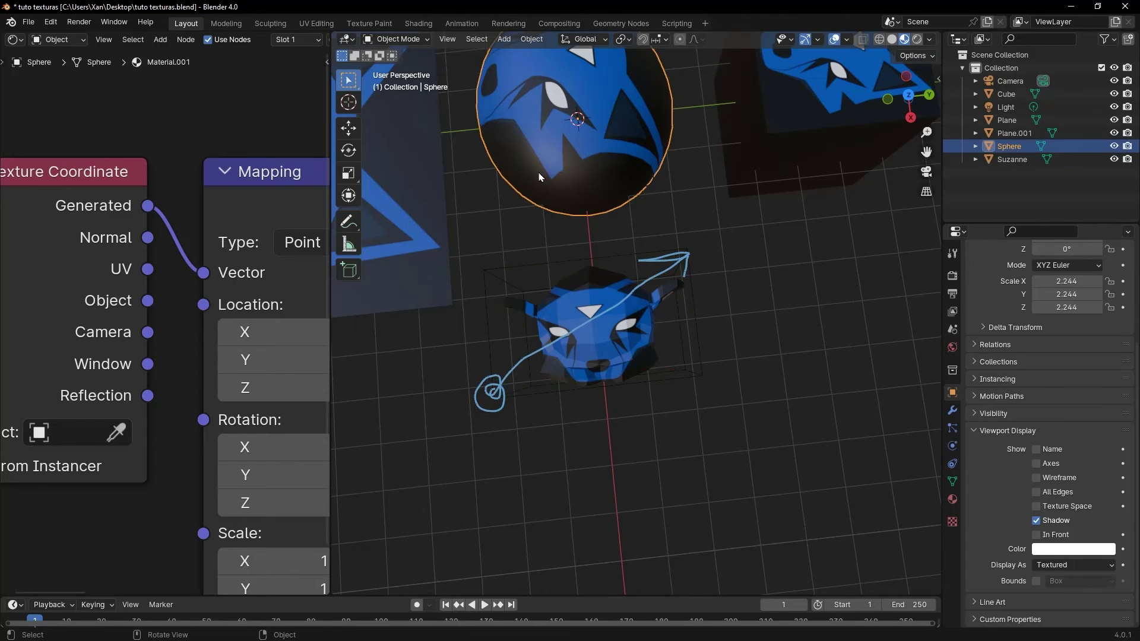
{"action": "left_click", "coordinate": [1036, 582]}
{"action": "middle_click_drag", "start_coordinate": [523, 200], "coordinate": [615, 207]}
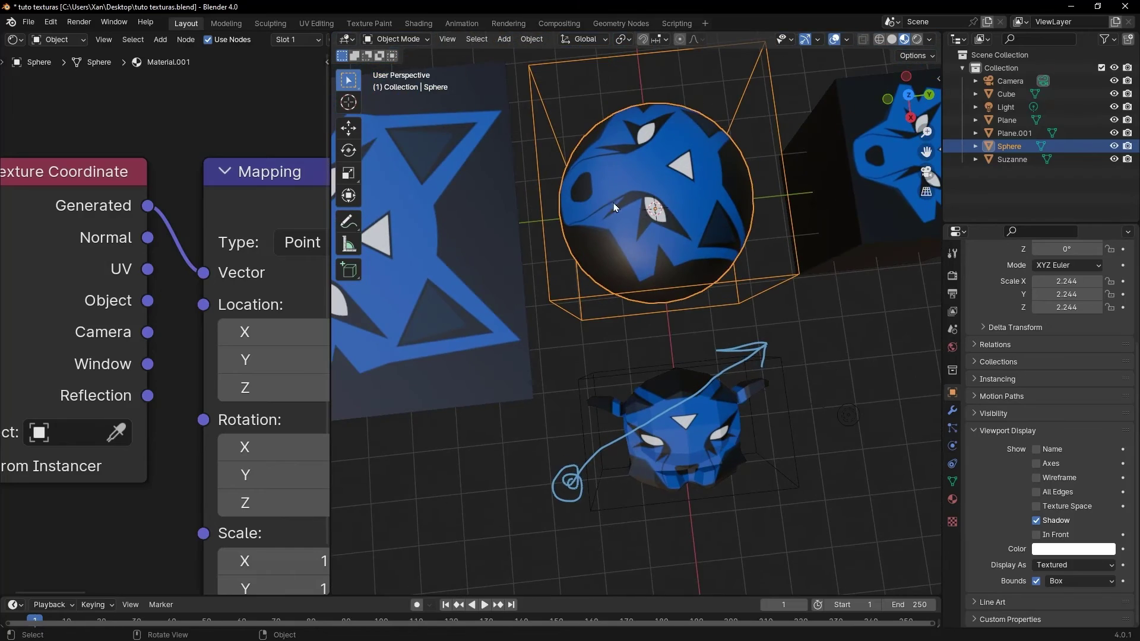
- Rotate the sphere 90° about the Z axis and erase the arrow annotation
{"action": "type", "text": "rz"}
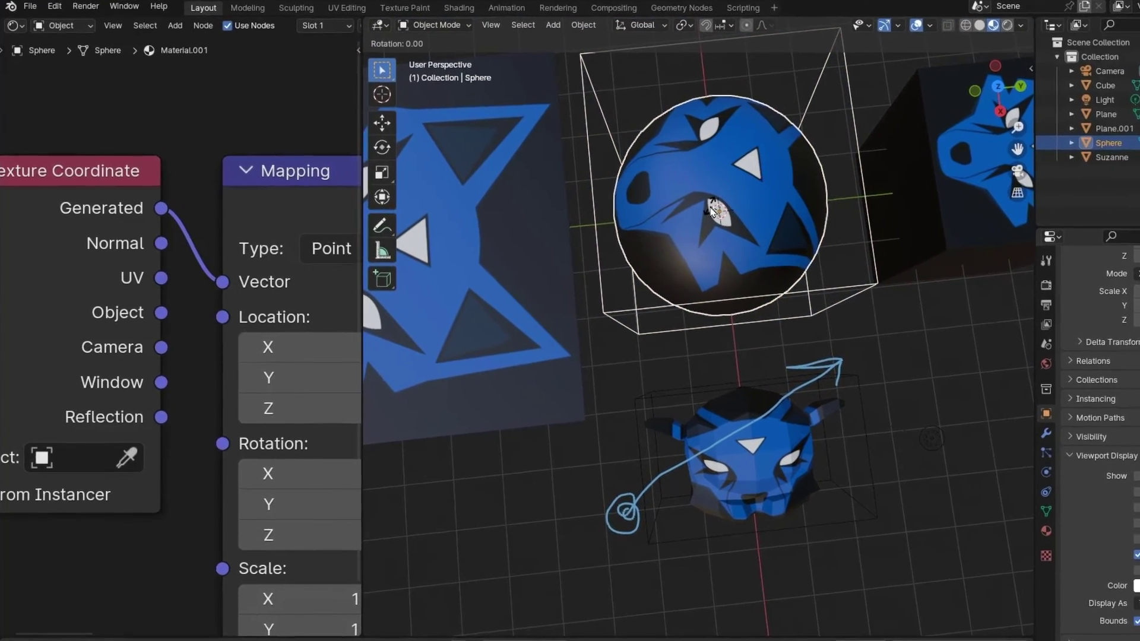
{"action": "type", "text": "90"}
{"action": "key", "text": "Return"}
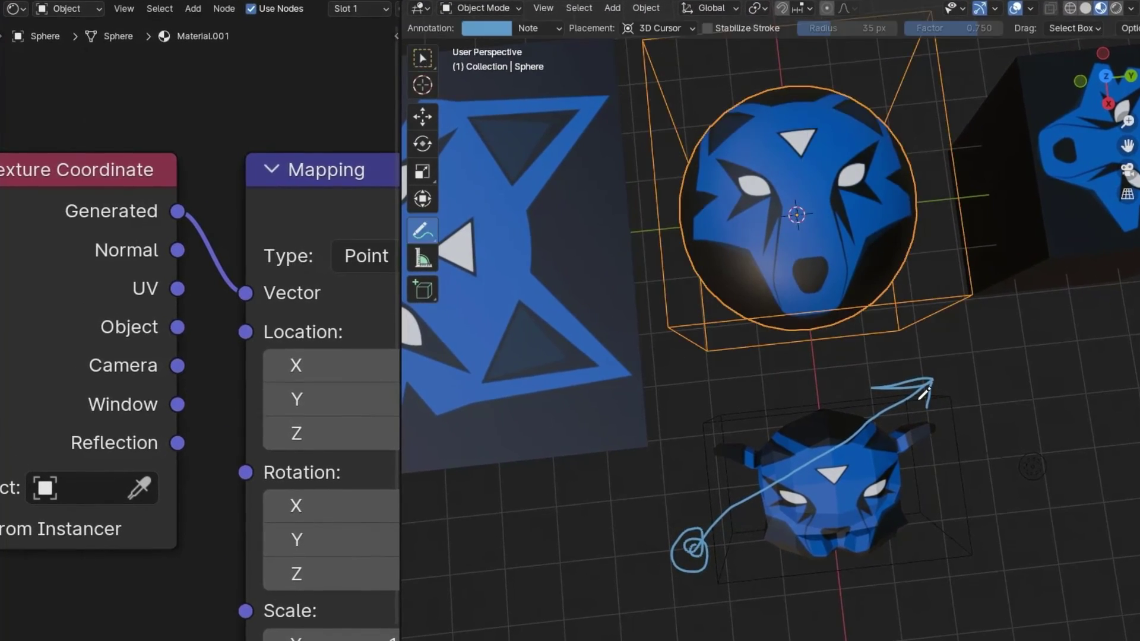
{"action": "left_click_drag", "start_coordinate": [924, 393], "coordinate": [689, 549], "text": "ctrl"}
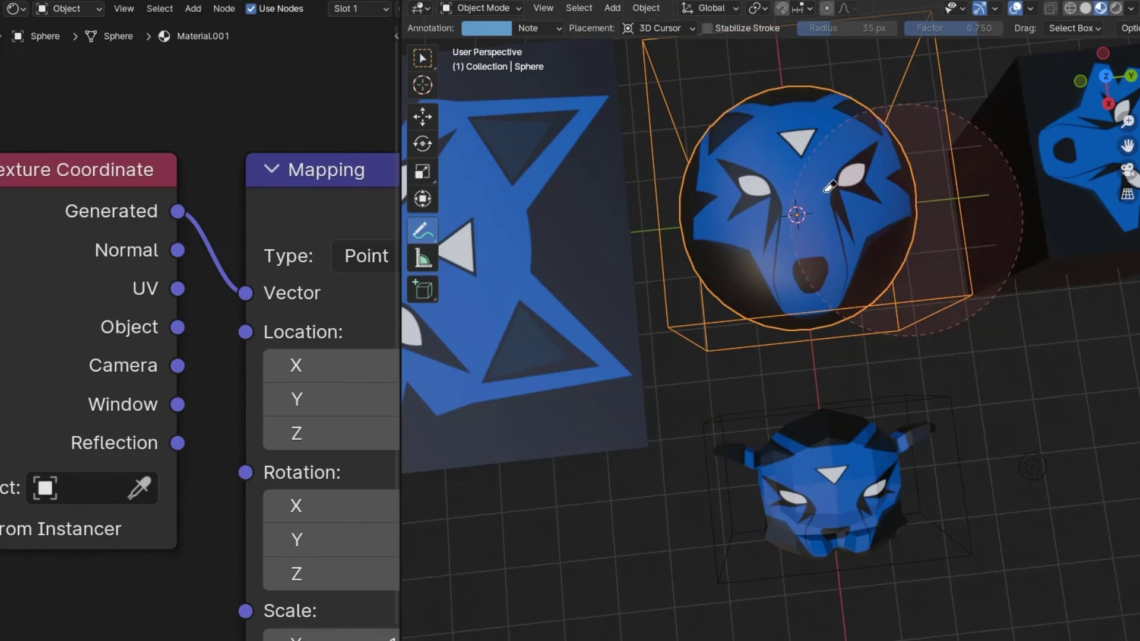
- Replace the Generated link into the Mapping node's vector with the UV output and select the cube
{"action": "right_click_drag", "start_coordinate": [218, 325], "coordinate": [191, 264], "text": "ctrl"}
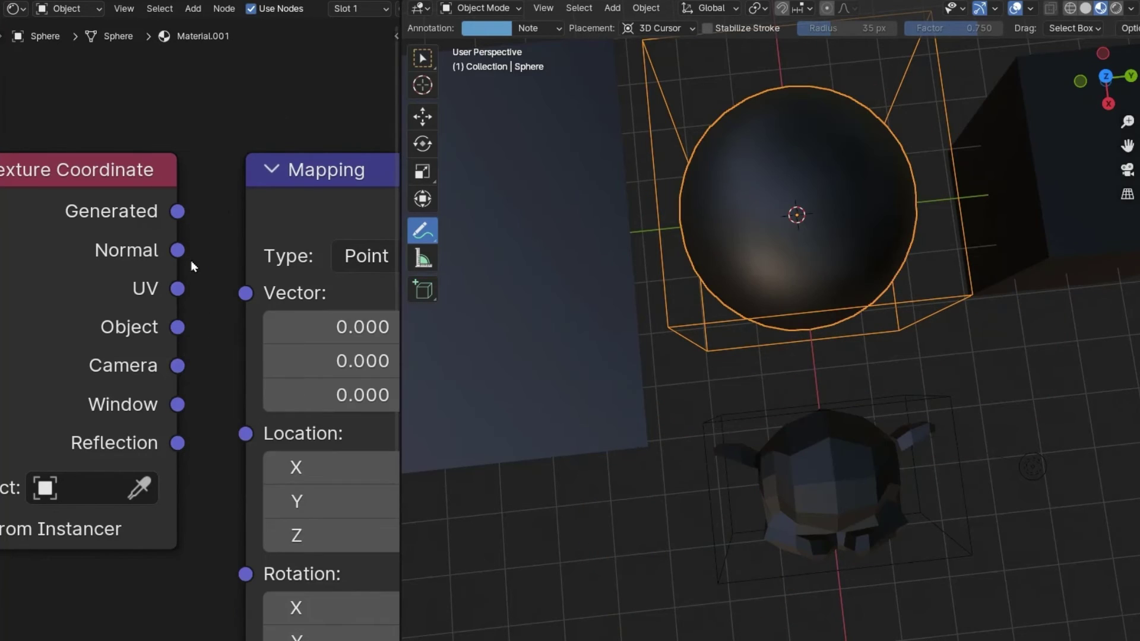
{"action": "left_click_drag", "start_coordinate": [177, 288], "coordinate": [246, 293]}
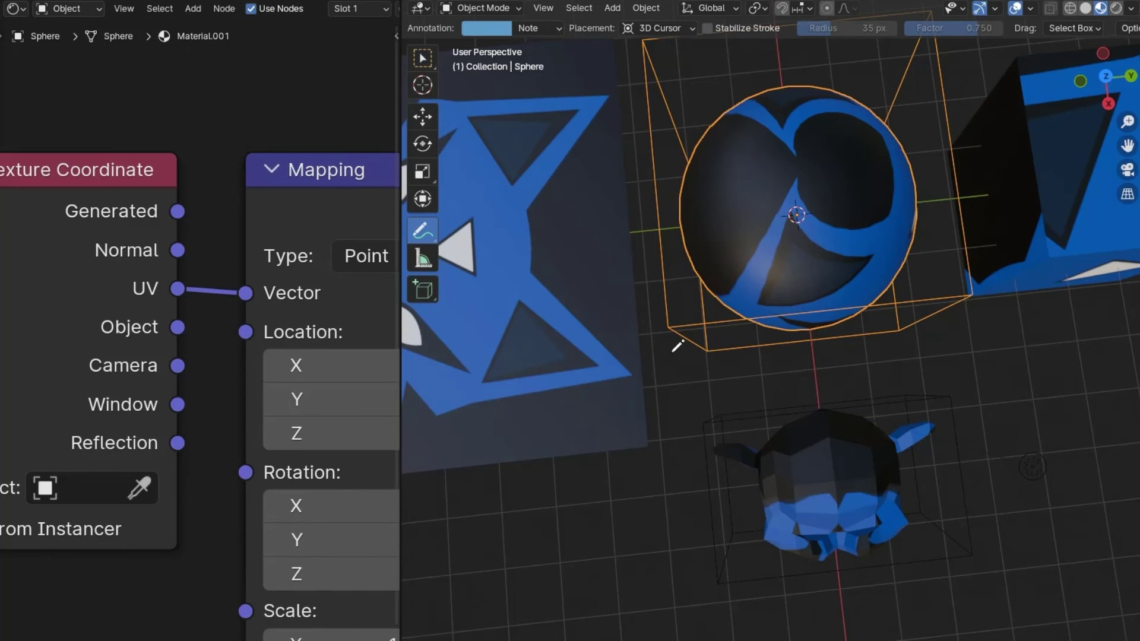
{"action": "left_click", "coordinate": [422, 59]}
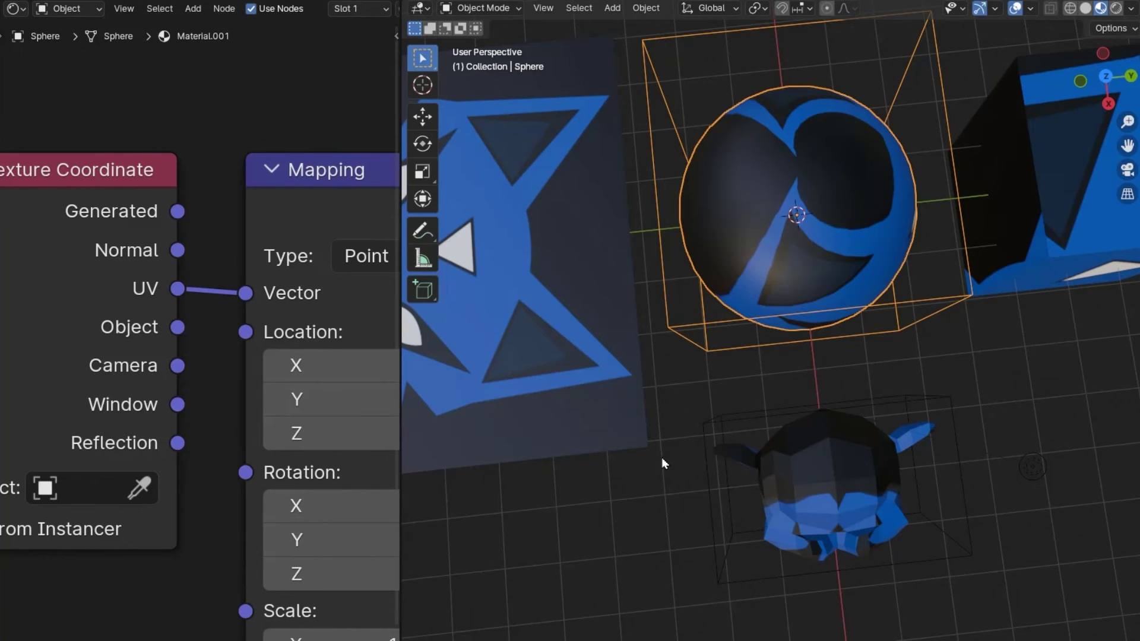
{"action": "mouse_move", "coordinate": [661, 460]}
{"action": "middle_mouse_down"}
{"action": "mouse_move", "coordinate": [631, 365]}
{"action": "mouse_move", "coordinate": [710, 291]}
{"action": "mouse_move", "coordinate": [648, 291]}
{"action": "mouse_move", "coordinate": [757, 294]}
{"action": "mouse_move", "coordinate": [689, 294]}
{"action": "mouse_move", "coordinate": [701, 318]}
{"action": "mouse_move", "coordinate": [678, 309]}
{"action": "middle_mouse_up"}
{"action": "scroll", "coordinate": [647, 384], "scroll_direction": "down", "scroll_amount": 3}
{"action": "left_click", "coordinate": [927, 415]}
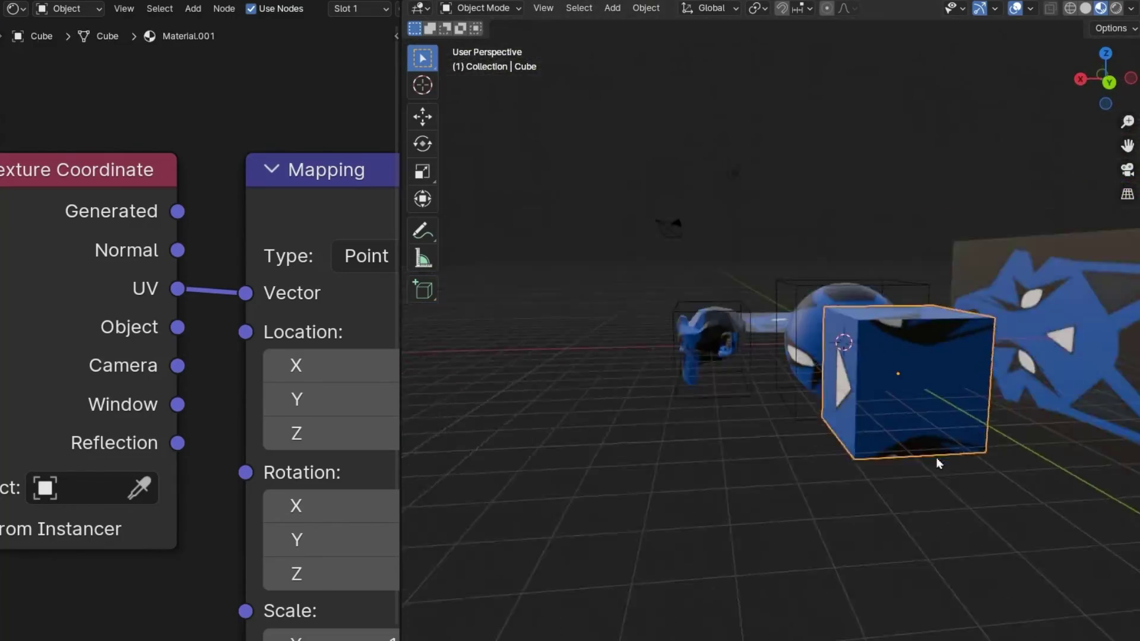
{"action": "middle_click_drag", "start_coordinate": [942, 461], "coordinate": [605, 408]}
- Feed the Mapping vector from the Object output instead of UV and annotate outward arrows from the centres of the sphere, cube, plane and monkey head
{"action": "right_click_drag", "start_coordinate": [209, 330], "coordinate": [208, 330], "text": "ctrl"}
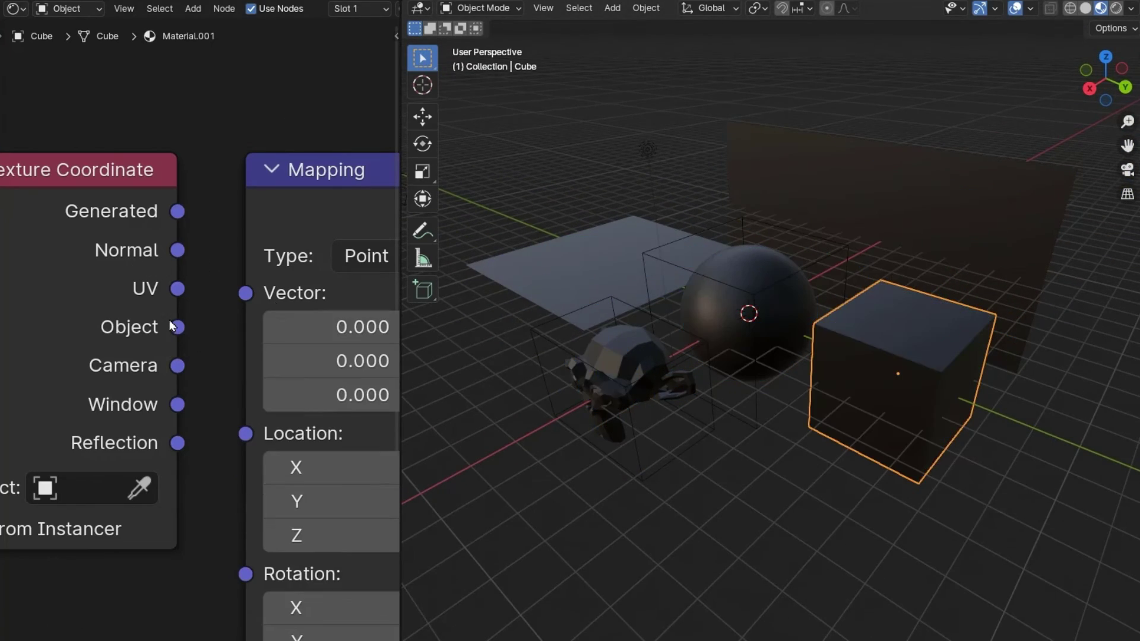
{"action": "left_click_drag", "start_coordinate": [223, 313], "coordinate": [246, 294]}
{"action": "middle_click_drag", "start_coordinate": [611, 338], "coordinate": [752, 425]}
{"action": "left_click", "coordinate": [683, 405]}
{"action": "left_click", "coordinate": [421, 234]}
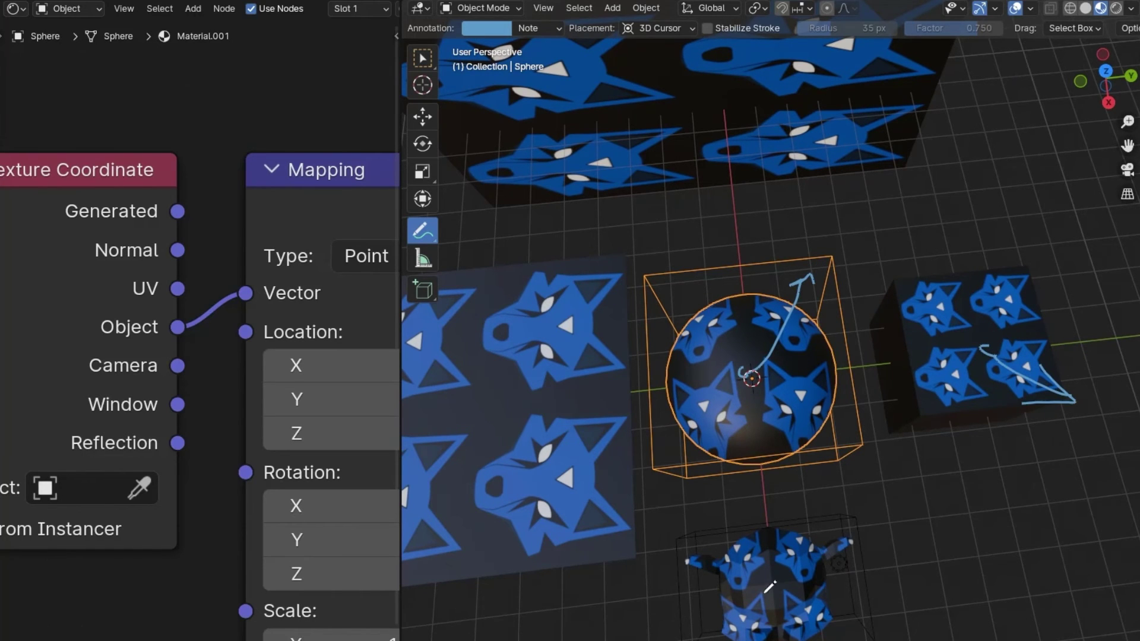
{"action": "middle_click_drag", "start_coordinate": [487, 468], "coordinate": [584, 404], "text": "shift"}
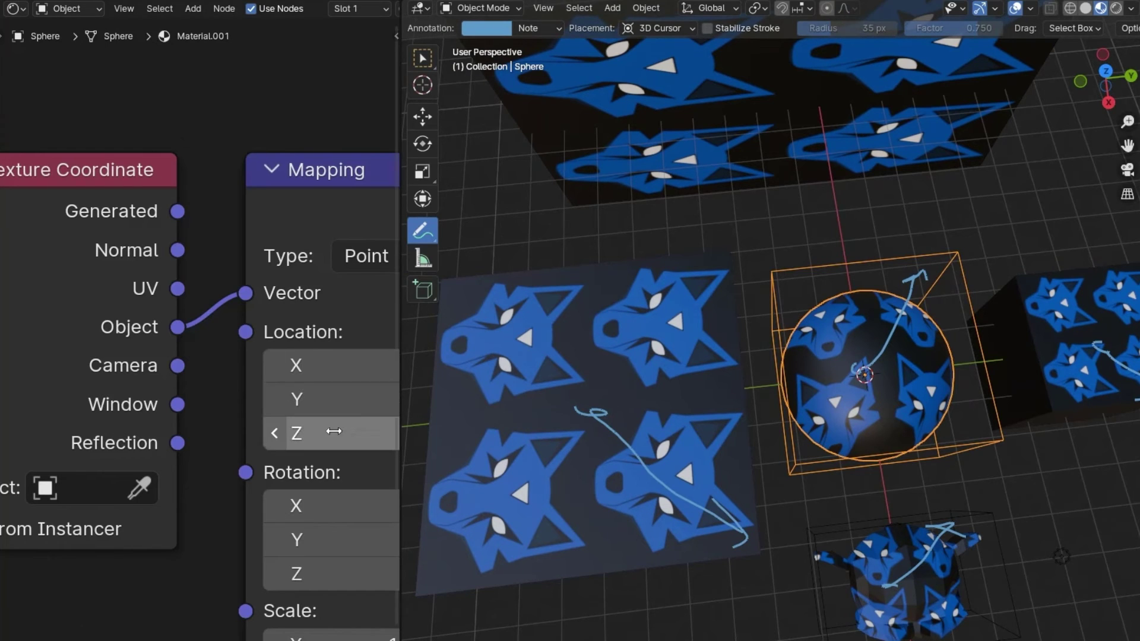
- Set the Xan Tips Logo image's extension to Clip and erase the arrow annotations
{"action": "middle_click_drag", "start_coordinate": [356, 436], "coordinate": [24, 425]}
{"action": "left_click", "coordinate": [295, 380]}
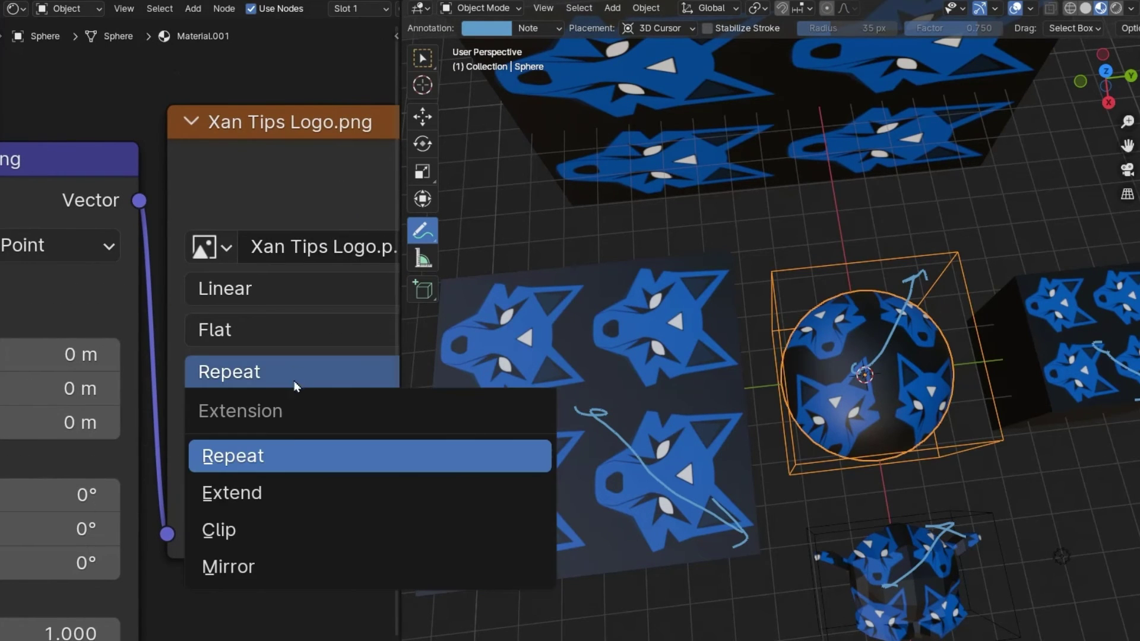
{"action": "left_click", "coordinate": [247, 531]}
{"action": "middle_click_drag", "start_coordinate": [701, 440], "coordinate": [679, 351]}
{"action": "mouse_move", "coordinate": [680, 350]}
{"action": "left_mouse_down", "text": "ctrl"}
{"action": "mouse_move", "coordinate": [1043, 368]}
{"action": "mouse_move", "coordinate": [637, 496]}
{"action": "mouse_move", "coordinate": [471, 377]}
{"action": "left_mouse_up", "text": "ctrl"}
- Replace the Object link into the Mapping vector with the Camera output
{"action": "middle_click_drag", "start_coordinate": [176, 395], "coordinate": [203, 381]}
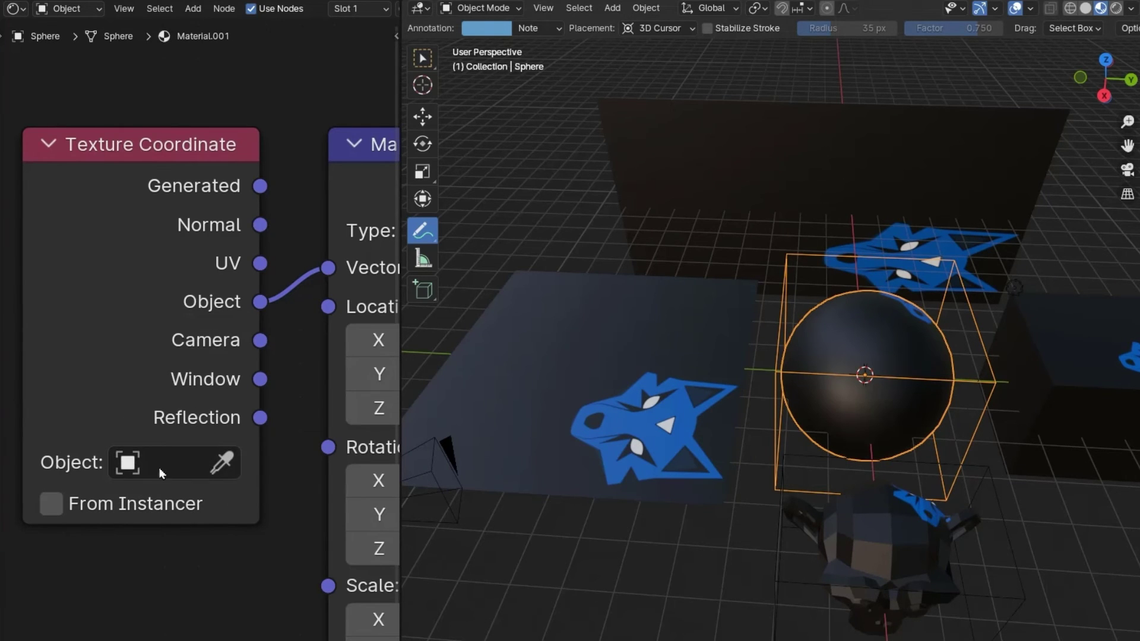
{"action": "right_click_drag", "start_coordinate": [267, 281], "coordinate": [292, 344], "text": "ctrl"}
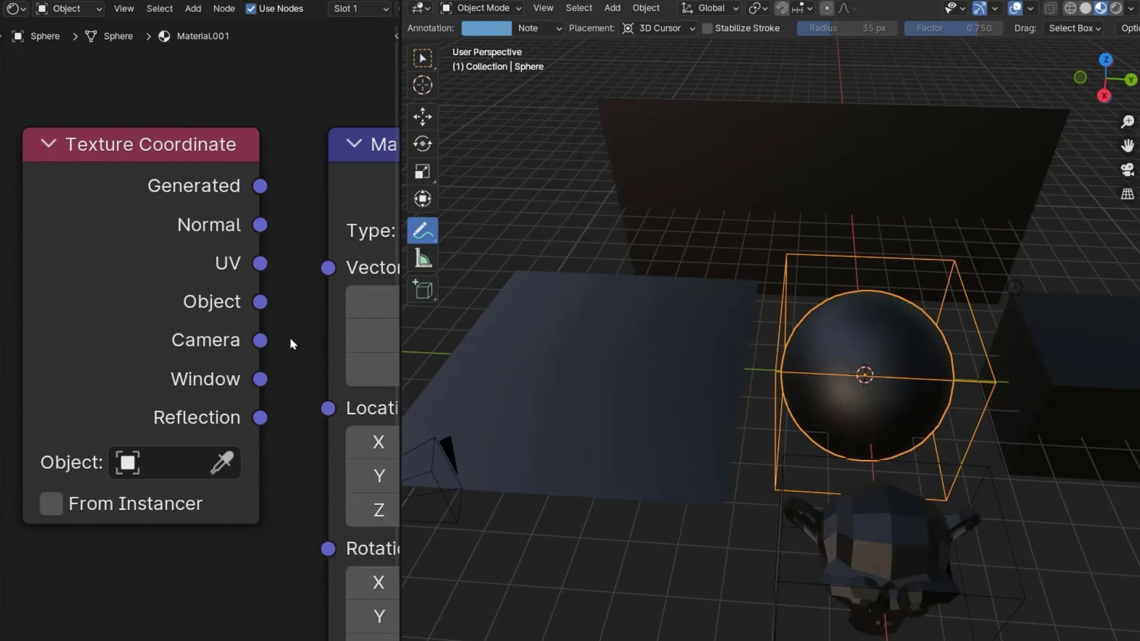
{"action": "left_click_drag", "start_coordinate": [260, 340], "coordinate": [329, 268]}
{"action": "mouse_move", "coordinate": [733, 441]}
{"action": "middle_mouse_down"}
{"action": "mouse_move", "coordinate": [808, 411]}
{"action": "mouse_move", "coordinate": [756, 372]}
{"action": "mouse_move", "coordinate": [642, 361]}
{"action": "mouse_move", "coordinate": [596, 429]}
{"action": "mouse_move", "coordinate": [798, 435]}
{"action": "mouse_move", "coordinate": [962, 262]}
{"action": "mouse_move", "coordinate": [978, 492]}
{"action": "mouse_move", "coordinate": [871, 388]}
{"action": "mouse_move", "coordinate": [754, 437]}
{"action": "mouse_move", "coordinate": [724, 433]}
{"action": "middle_mouse_up"}
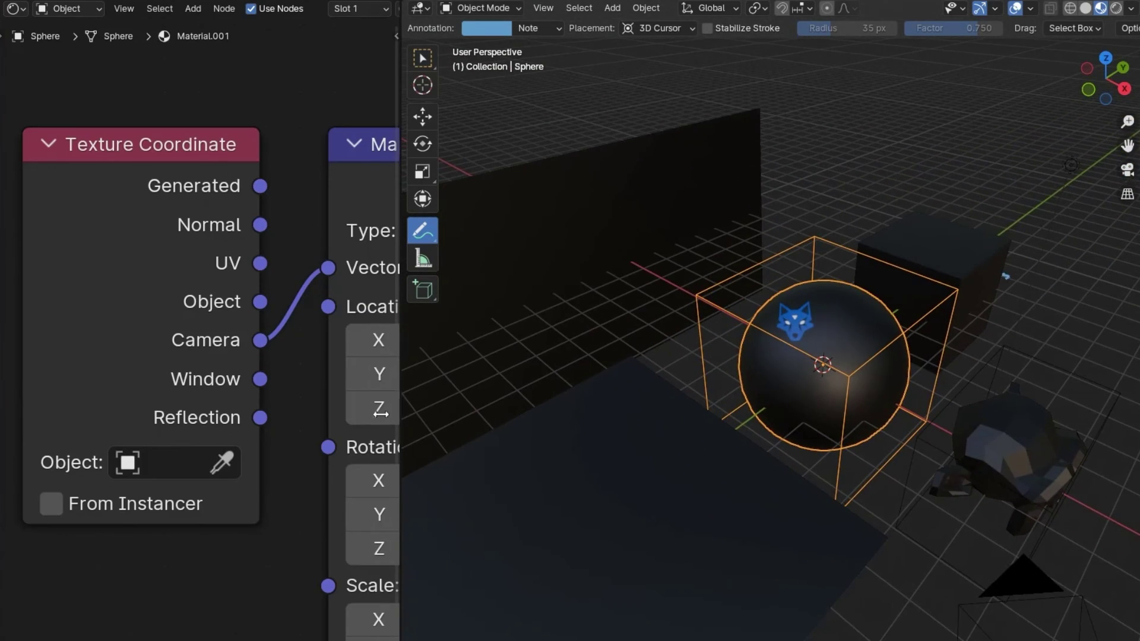
- Set the Xan Tips Logo image's extension back to Repeat
{"action": "middle_click_drag", "start_coordinate": [316, 410], "coordinate": [0, 413]}
{"action": "left_click", "coordinate": [362, 352]}
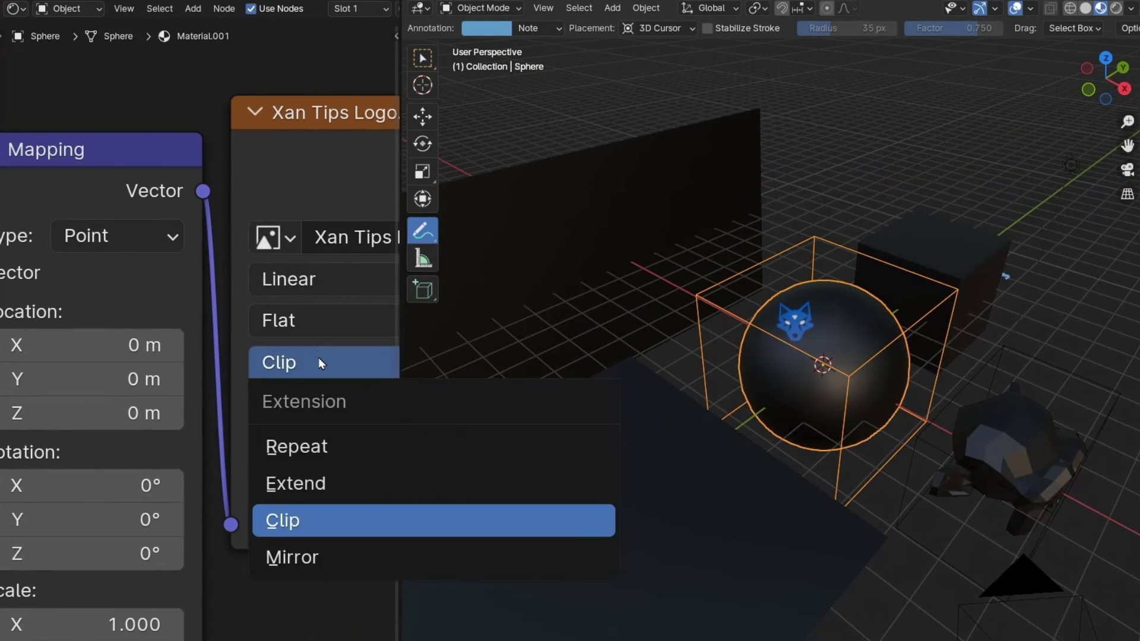
{"action": "left_click", "coordinate": [316, 440]}
{"action": "mouse_move", "coordinate": [721, 484]}
{"action": "middle_mouse_down"}
{"action": "mouse_move", "coordinate": [733, 433]}
{"action": "mouse_move", "coordinate": [730, 484]}
{"action": "mouse_move", "coordinate": [753, 439]}
{"action": "mouse_move", "coordinate": [771, 430]}
{"action": "mouse_move", "coordinate": [749, 451]}
{"action": "mouse_move", "coordinate": [653, 474]}
{"action": "mouse_move", "coordinate": [721, 469]}
{"action": "mouse_move", "coordinate": [706, 467]}
{"action": "middle_mouse_up"}
- Connect the Window output to the Mapping vector in place of Camera and undo the stray annotation stroke
{"action": "middle_click_drag", "start_coordinate": [188, 437], "coordinate": [122, 412]}
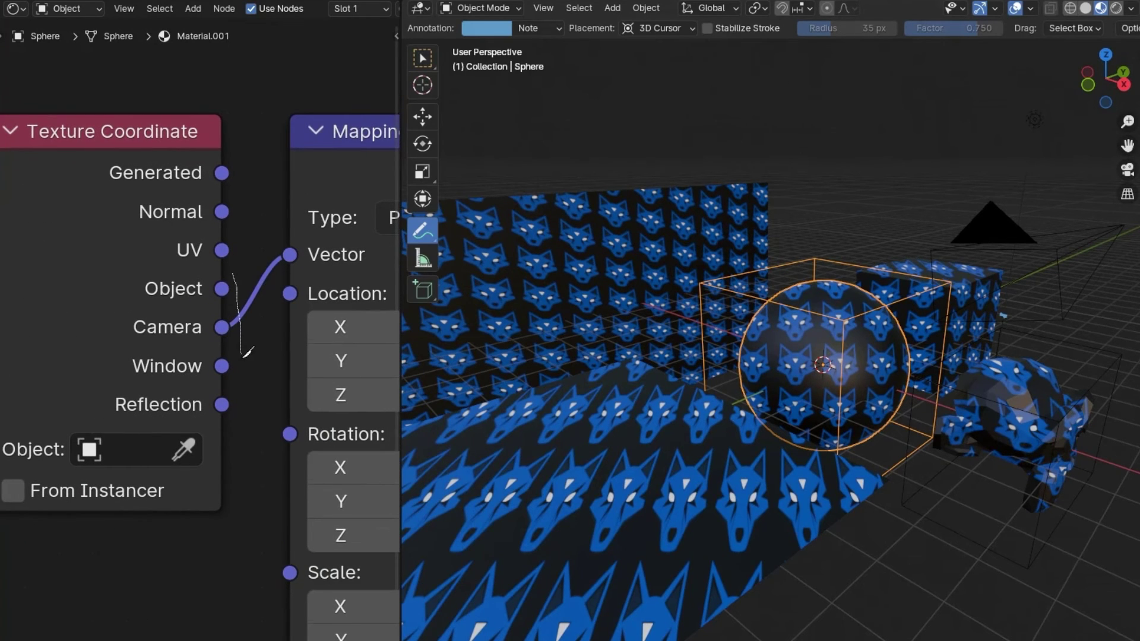
{"action": "right_click_drag", "start_coordinate": [248, 353], "coordinate": [248, 354], "text": "ctrl"}
{"action": "left_click_drag", "start_coordinate": [222, 366], "coordinate": [290, 255]}
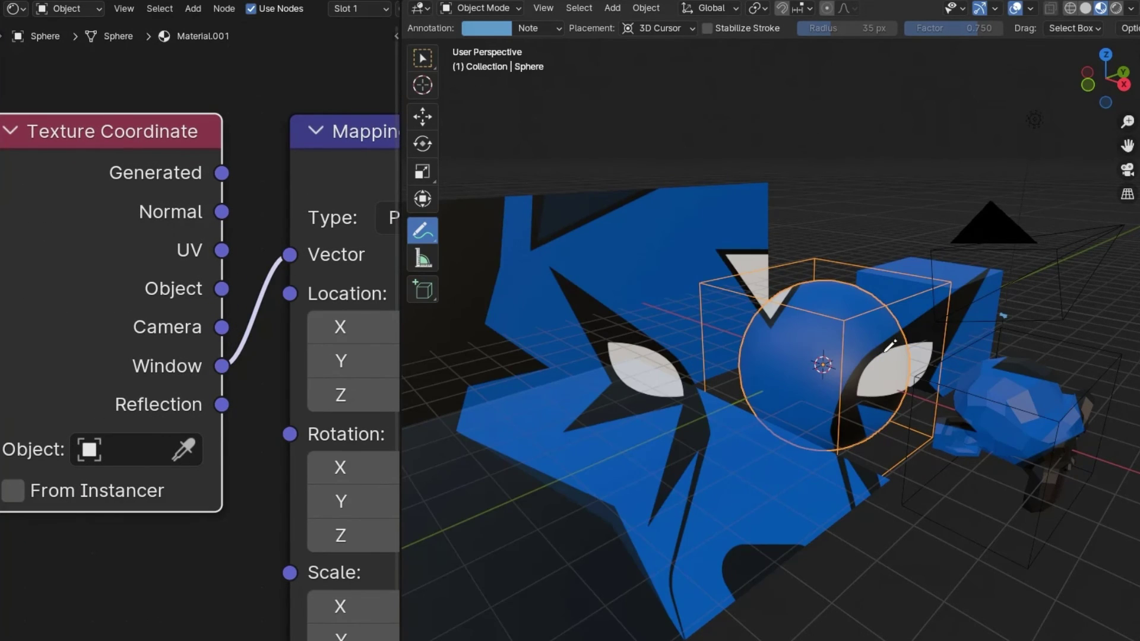
{"action": "mouse_move", "coordinate": [454, 66]}
{"action": "left_mouse_down"}
{"action": "mouse_move", "coordinate": [481, 582]}
{"action": "mouse_move", "coordinate": [1042, 231]}
{"action": "mouse_move", "coordinate": [470, 143]}
{"action": "left_mouse_up"}
{"action": "key", "text": "ctrl+z"}
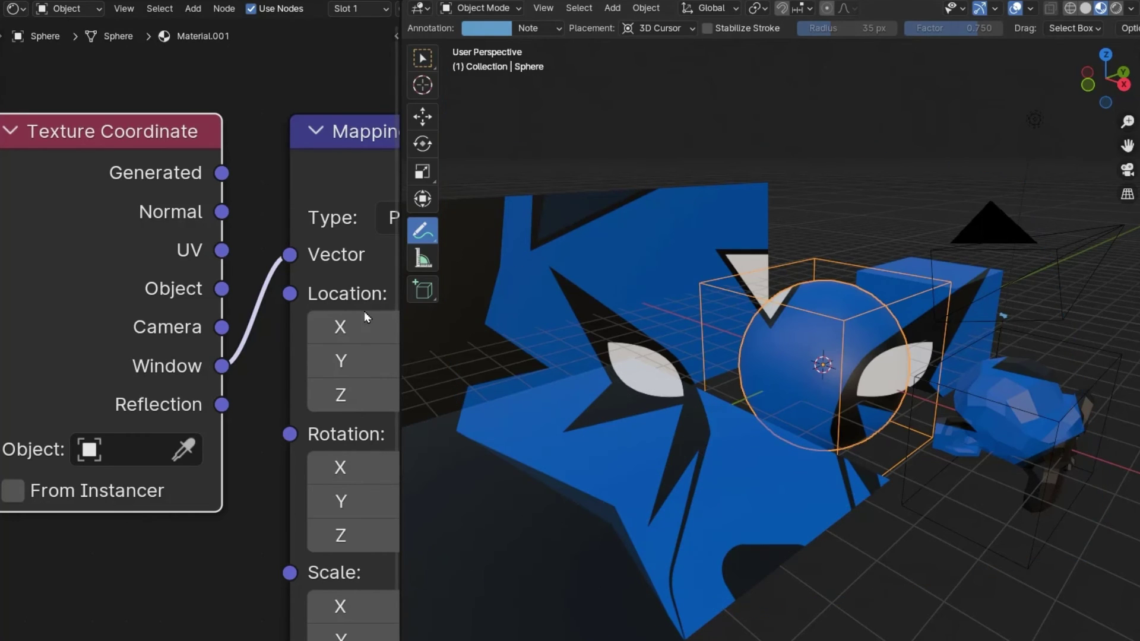
- Widen the node editor and connect the Reflection output to the Mapping vector in place of Window
{"action": "left_click_drag", "start_coordinate": [400, 321], "coordinate": [484, 321]}
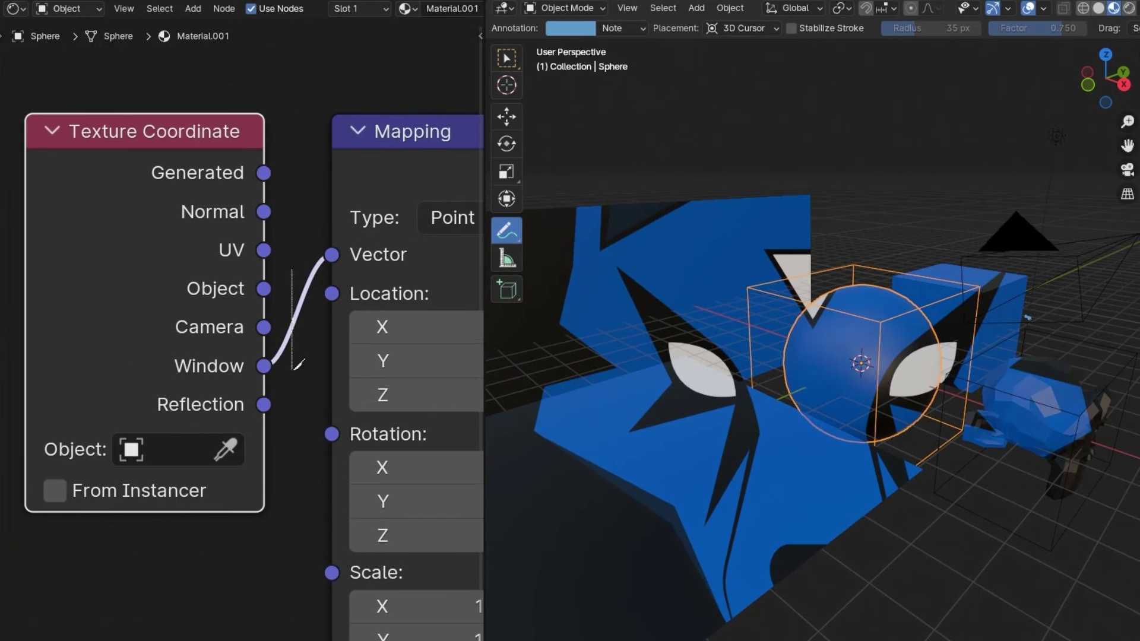
{"action": "right_click_drag", "start_coordinate": [298, 364], "coordinate": [297, 367], "text": "ctrl"}
{"action": "left_click_drag", "start_coordinate": [264, 404], "coordinate": [332, 255]}
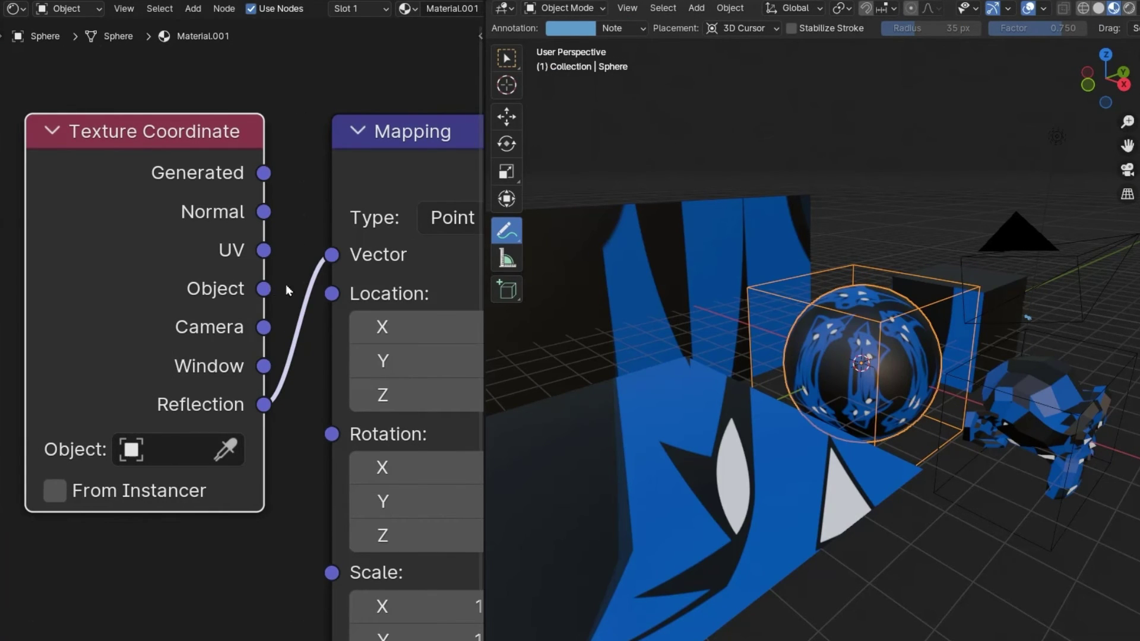
- Reconnect the Generated output to the Mapping vector in place of Reflection and select the cube
{"action": "right_click_drag", "start_coordinate": [306, 358], "coordinate": [306, 360], "text": "ctrl"}
{"action": "left_click_drag", "start_coordinate": [264, 174], "coordinate": [338, 259]}
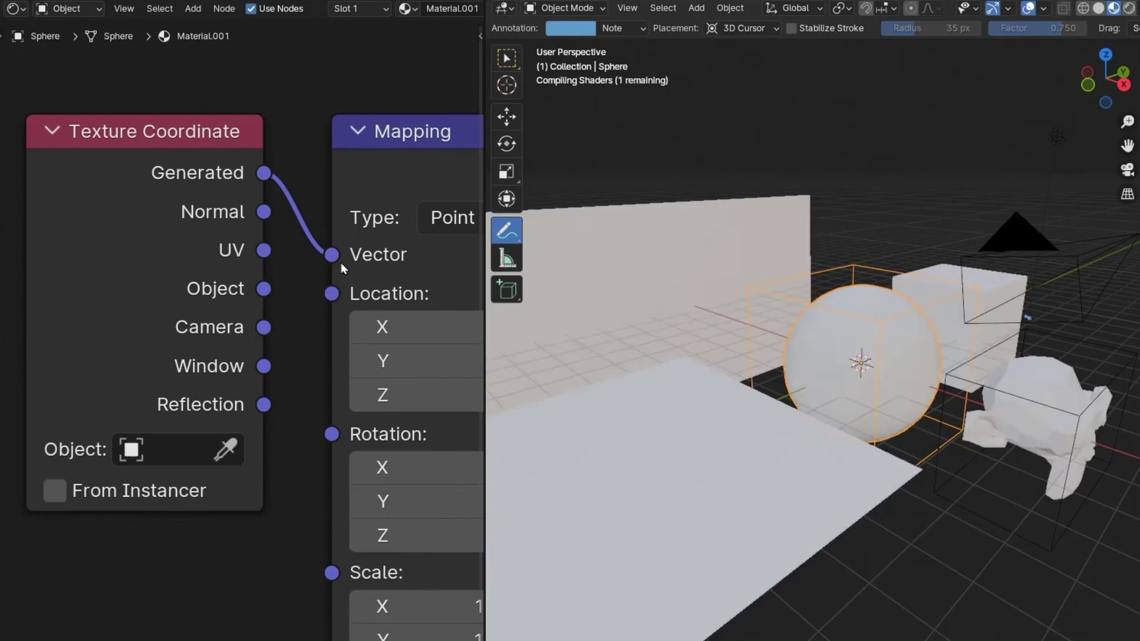
{"action": "left_click", "coordinate": [515, 65]}
{"action": "left_click", "coordinate": [971, 286]}
{"action": "middle_click_drag", "start_coordinate": [956, 389], "coordinate": [706, 407], "text": "shift"}
{"action": "scroll", "coordinate": [838, 432], "scroll_direction": "up", "scroll_amount": 3}
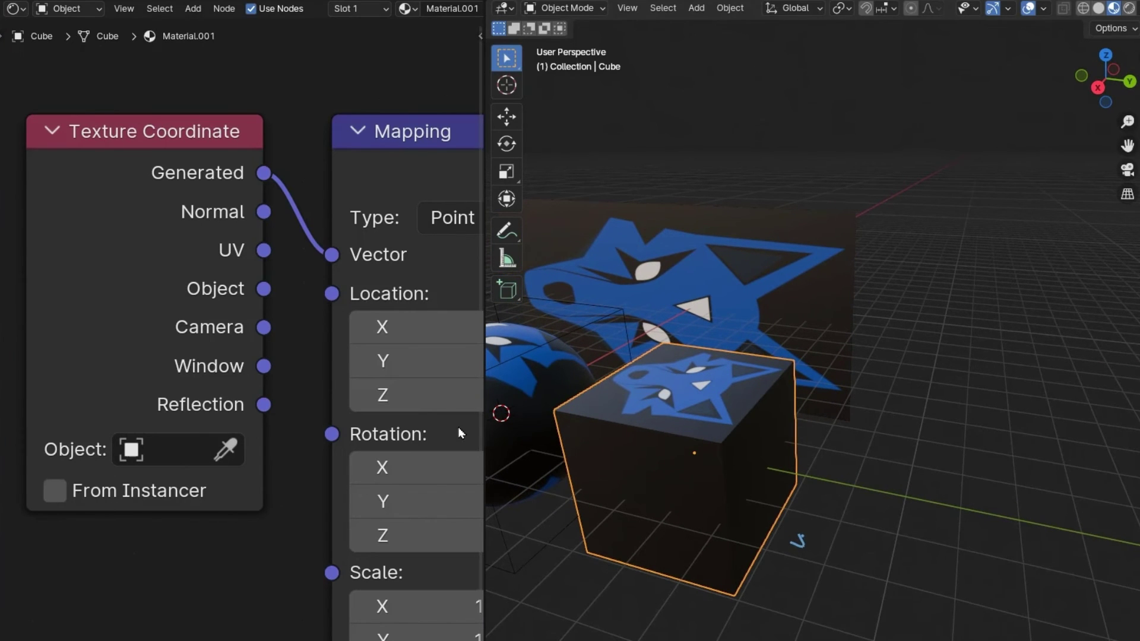
- Change the Xan Tips Logo image's projection from Flat to Box
{"action": "middle_click_drag", "start_coordinate": [453, 430], "coordinate": [38, 427]}
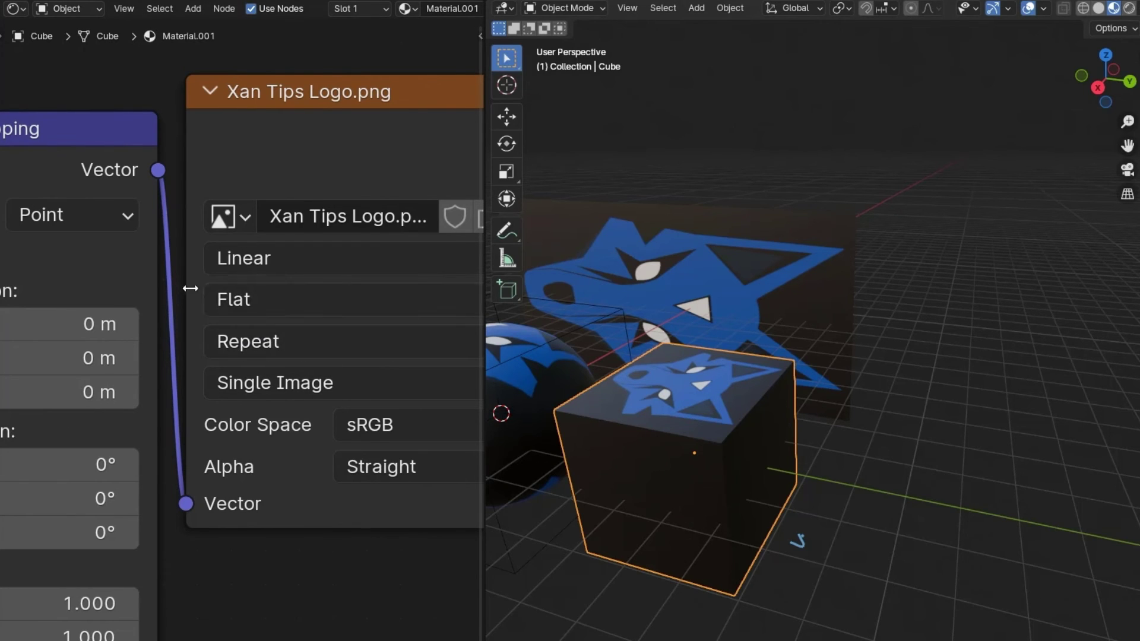
{"action": "left_click", "coordinate": [317, 291]}
{"action": "left_click", "coordinate": [284, 315]}
{"action": "left_click", "coordinate": [237, 417]}
- Select the sphere and annotate a curve sweeping down and around its front
{"action": "middle_click_drag", "start_coordinate": [505, 439], "coordinate": [671, 461]}
{"action": "left_click", "coordinate": [513, 391]}
{"action": "left_click", "coordinate": [553, 439]}
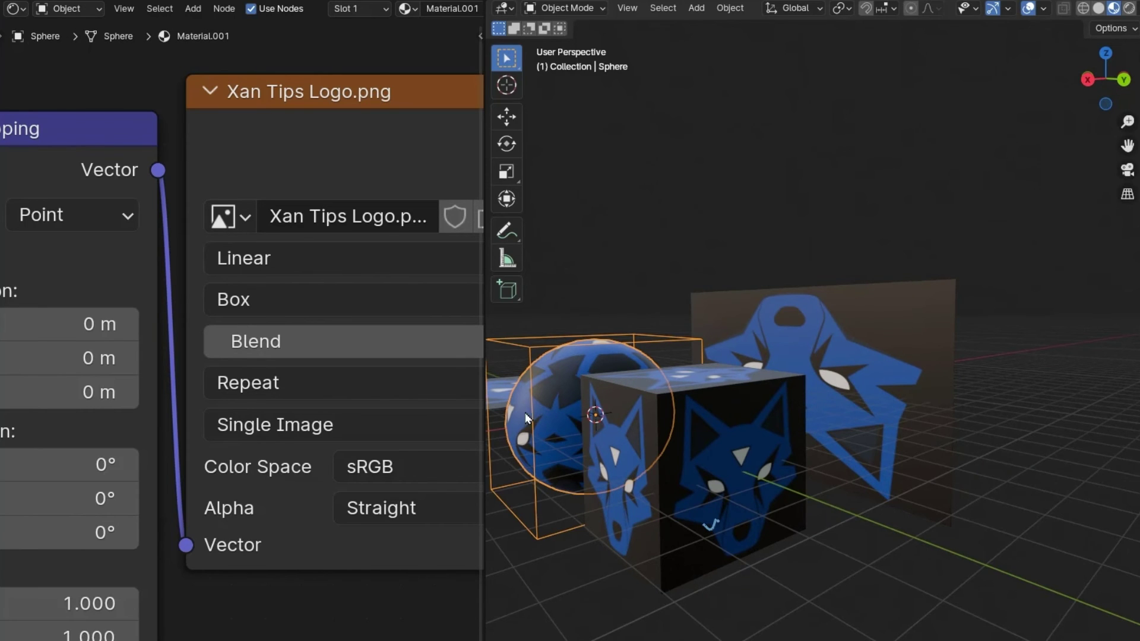
{"action": "left_click", "coordinate": [507, 231]}
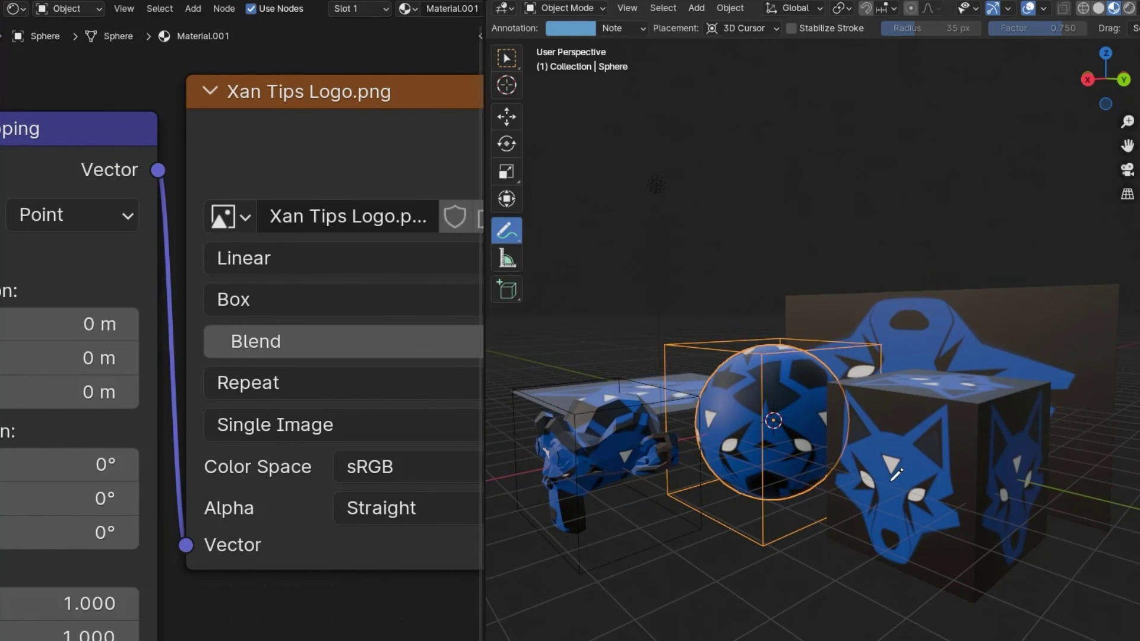
{"action": "middle_click_drag", "start_coordinate": [679, 458], "coordinate": [750, 487]}
{"action": "scroll", "coordinate": [755, 423], "scroll_direction": "up", "scroll_amount": 1}
{"action": "middle_click_drag", "start_coordinate": [757, 425], "coordinate": [802, 414]}
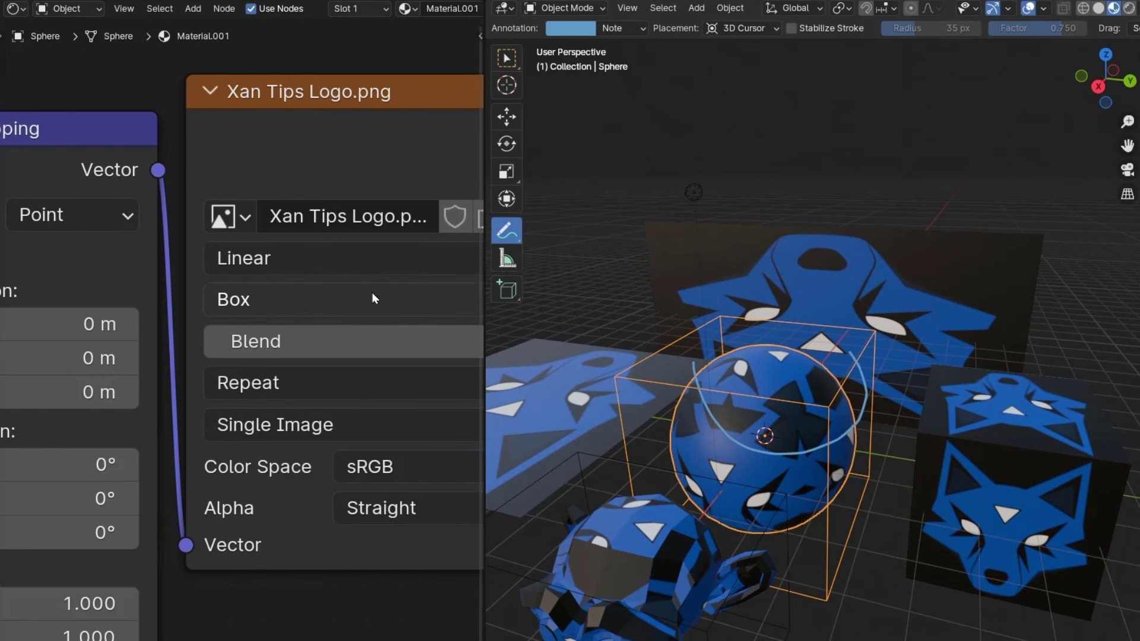
- Compare Flat and Box projection on the logo image, return it to Flat and erase the curve annotation on the sphere
{"action": "left_click", "coordinate": [297, 300]}
{"action": "left_click", "coordinate": [286, 383]}
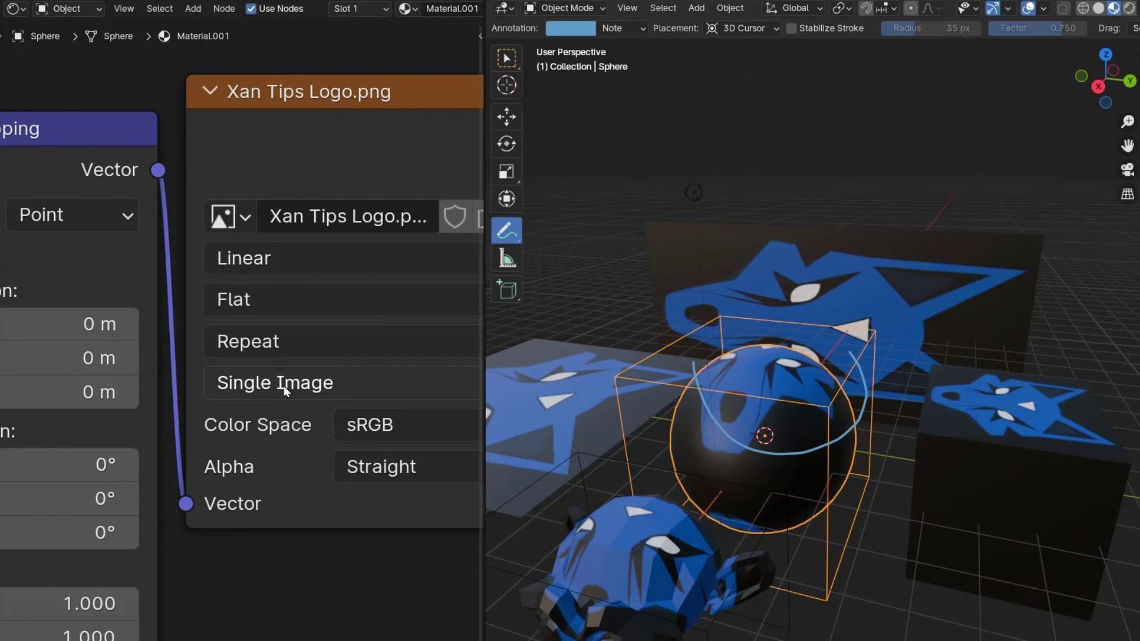
{"action": "left_click", "coordinate": [301, 306]}
{"action": "left_click", "coordinate": [286, 419]}
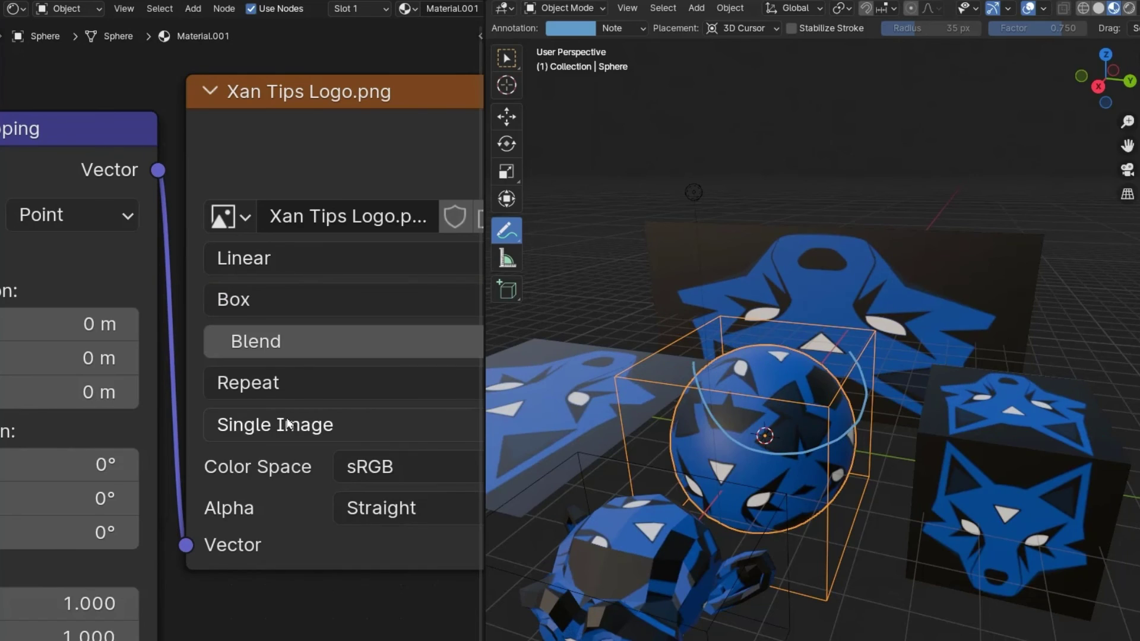
{"action": "key", "text": "ctrl+z"}
{"action": "mouse_move", "coordinate": [669, 421]}
{"action": "left_mouse_down", "text": "ctrl"}
{"action": "mouse_move", "coordinate": [691, 379]}
{"action": "mouse_move", "coordinate": [843, 446]}
{"action": "left_mouse_up", "text": "ctrl"}
{"action": "mouse_move", "coordinate": [843, 447]}
{"action": "middle_mouse_down"}
{"action": "mouse_move", "coordinate": [932, 468]}
{"action": "mouse_move", "coordinate": [722, 469]}
{"action": "mouse_move", "coordinate": [794, 465]}
{"action": "mouse_move", "coordinate": [620, 378]}
{"action": "middle_mouse_up"}
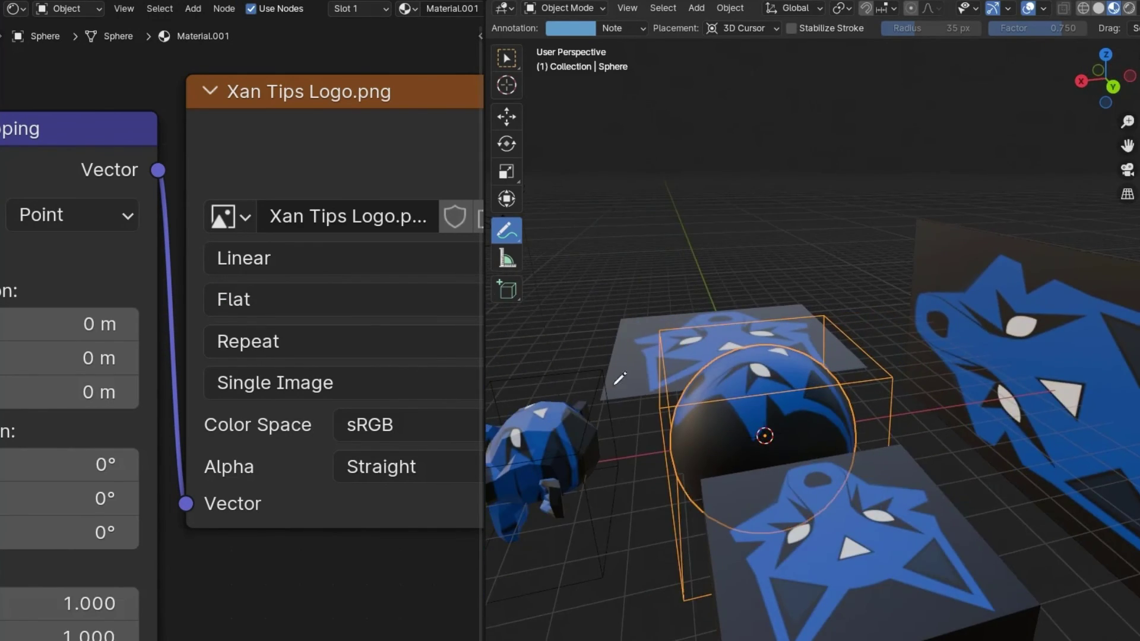
- Select the cube and set the projection of the Papel Arrugas.jpg image to Box
{"action": "middle_click_drag", "start_coordinate": [409, 169], "coordinate": [300, 222]}
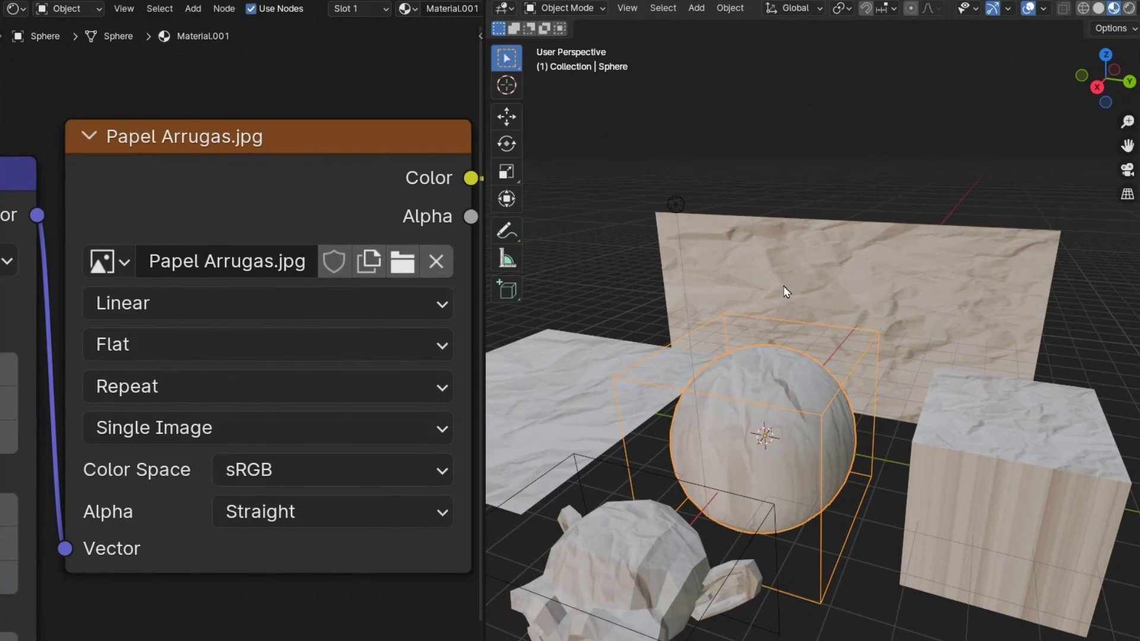
{"action": "middle_click_drag", "start_coordinate": [786, 291], "coordinate": [774, 312]}
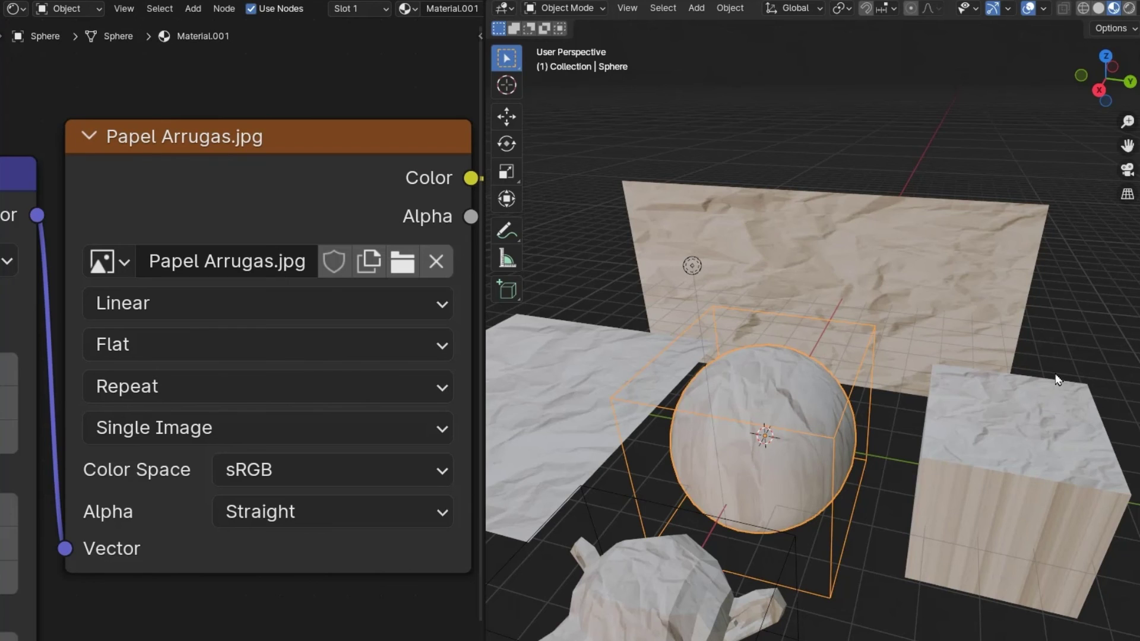
{"action": "middle_click_drag", "start_coordinate": [1025, 507], "coordinate": [802, 453]}
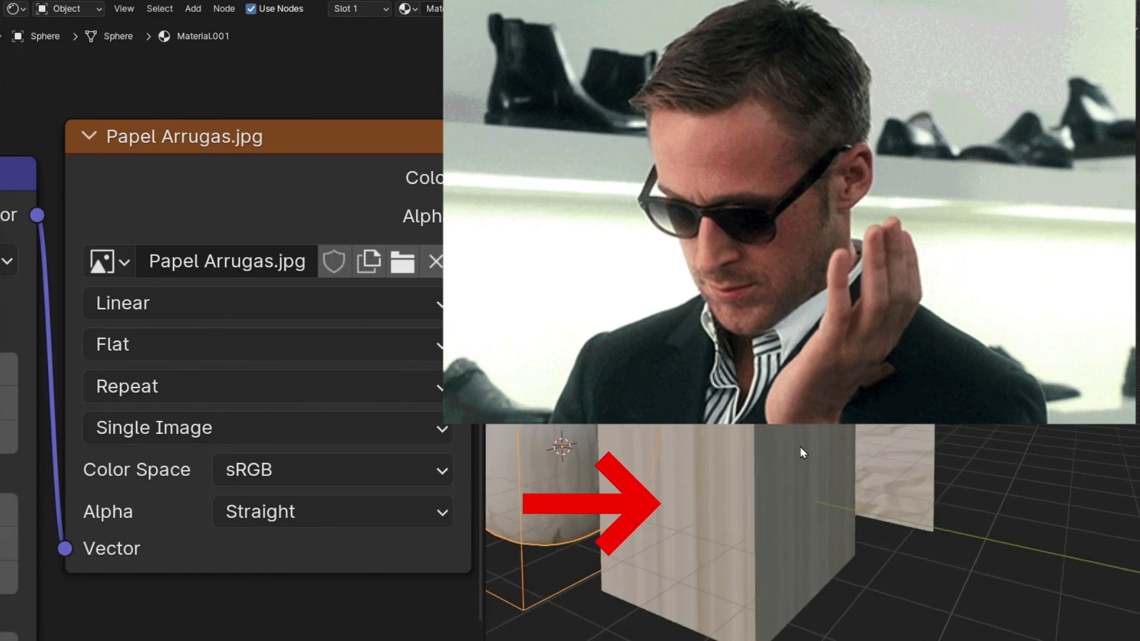
{"action": "left_click", "coordinate": [735, 474]}
{"action": "left_click", "coordinate": [209, 352]}
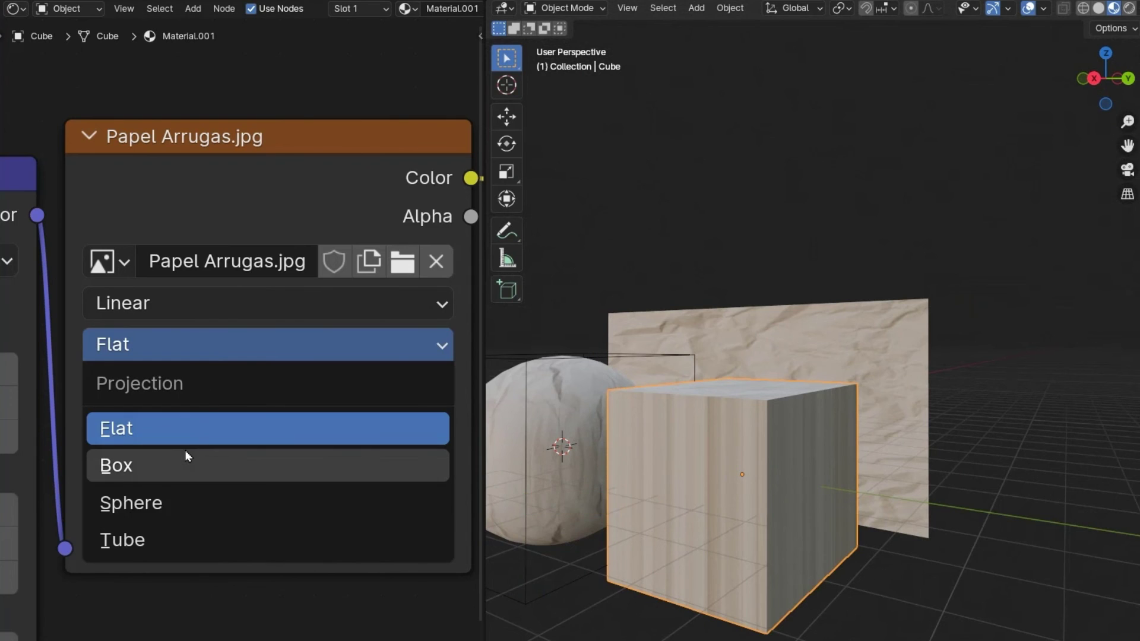
{"action": "left_click", "coordinate": [407, 466]}
{"action": "middle_click_drag", "start_coordinate": [716, 502], "coordinate": [696, 469]}
{"action": "scroll", "coordinate": [697, 469], "scroll_direction": "up", "scroll_amount": 4}
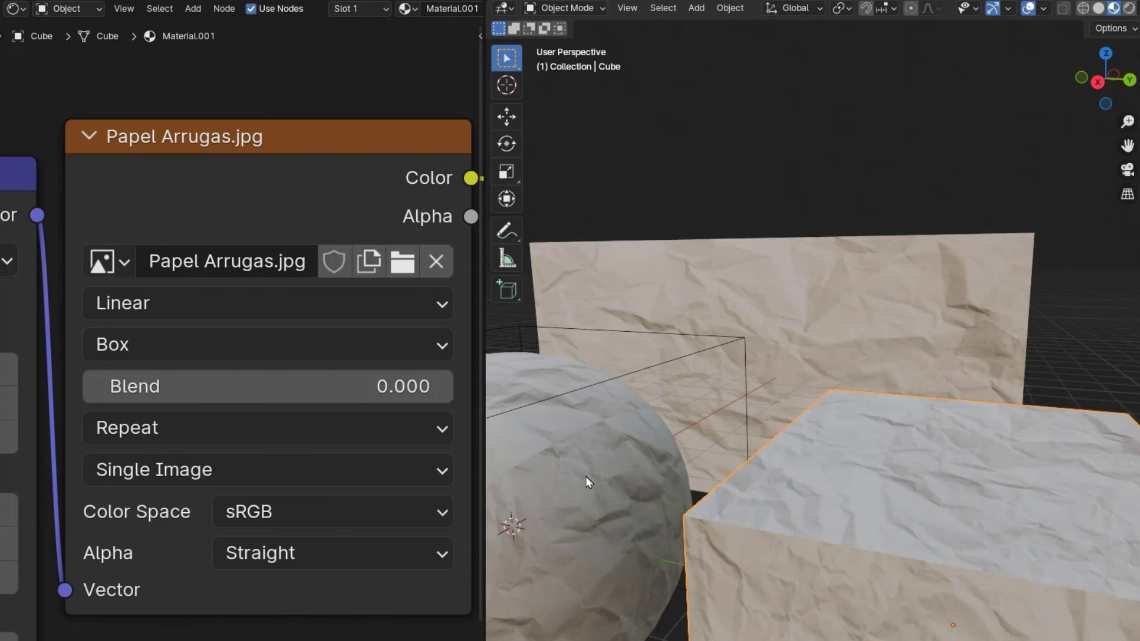
- Select the sphere and annotate a stroke along the seam between its box-projected areas
{"action": "middle_click_drag", "start_coordinate": [258, 369], "coordinate": [211, 383]}
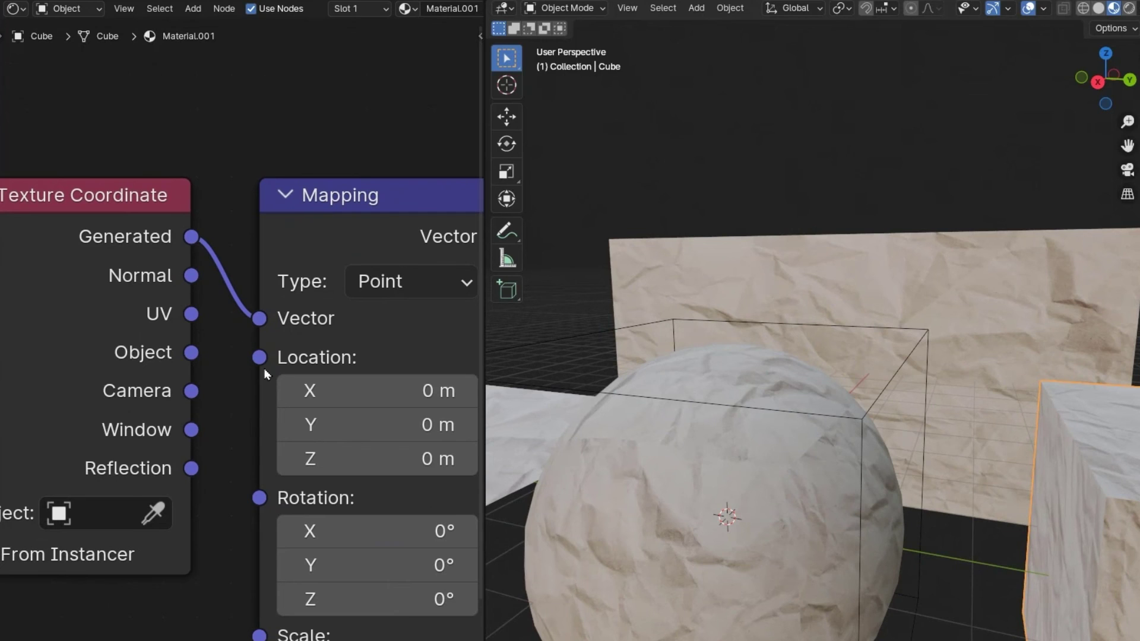
{"action": "scroll", "coordinate": [587, 469], "scroll_direction": "up", "scroll_amount": 1}
{"action": "middle_click_drag", "start_coordinate": [587, 482], "coordinate": [720, 491]}
{"action": "left_click", "coordinate": [736, 496]}
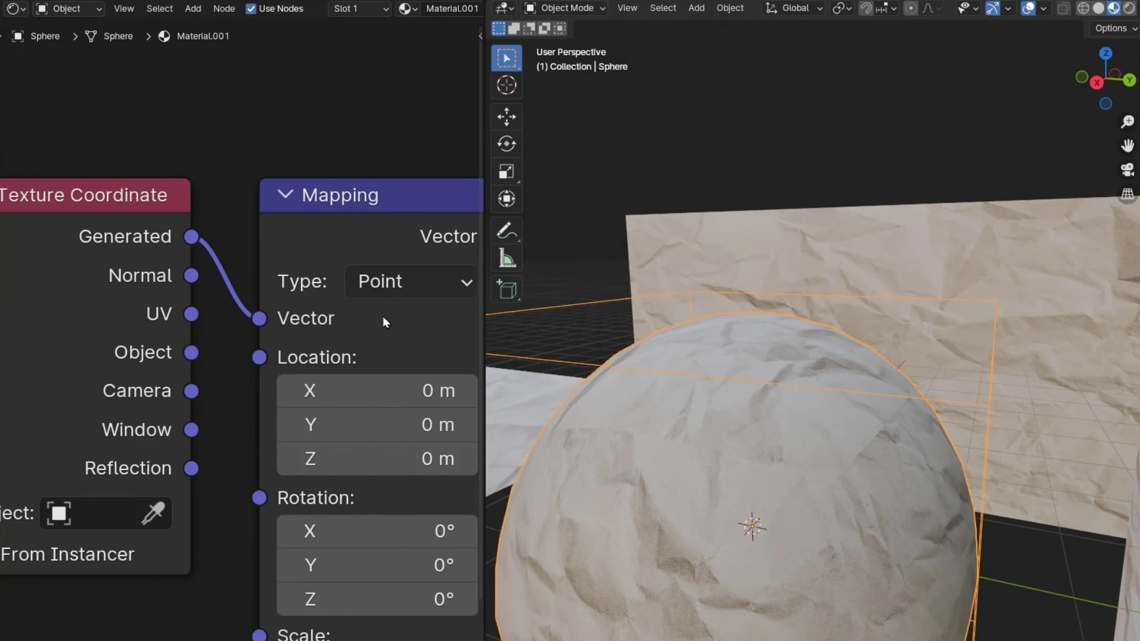
{"action": "left_click", "coordinate": [519, 230]}
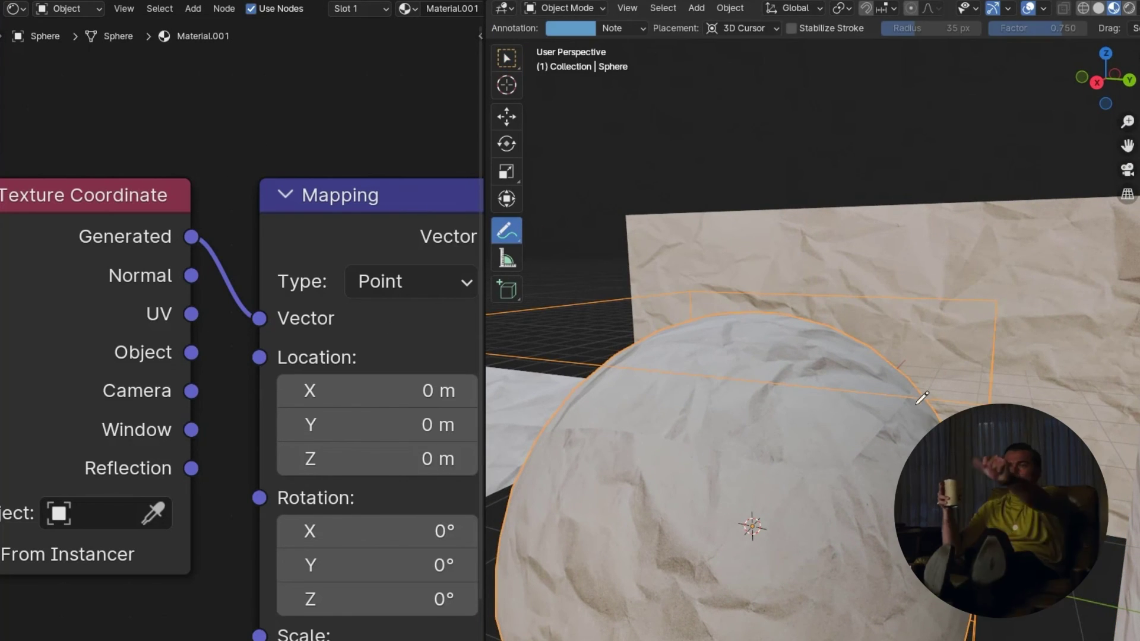
{"action": "left_click_drag", "start_coordinate": [915, 394], "coordinate": [831, 477]}
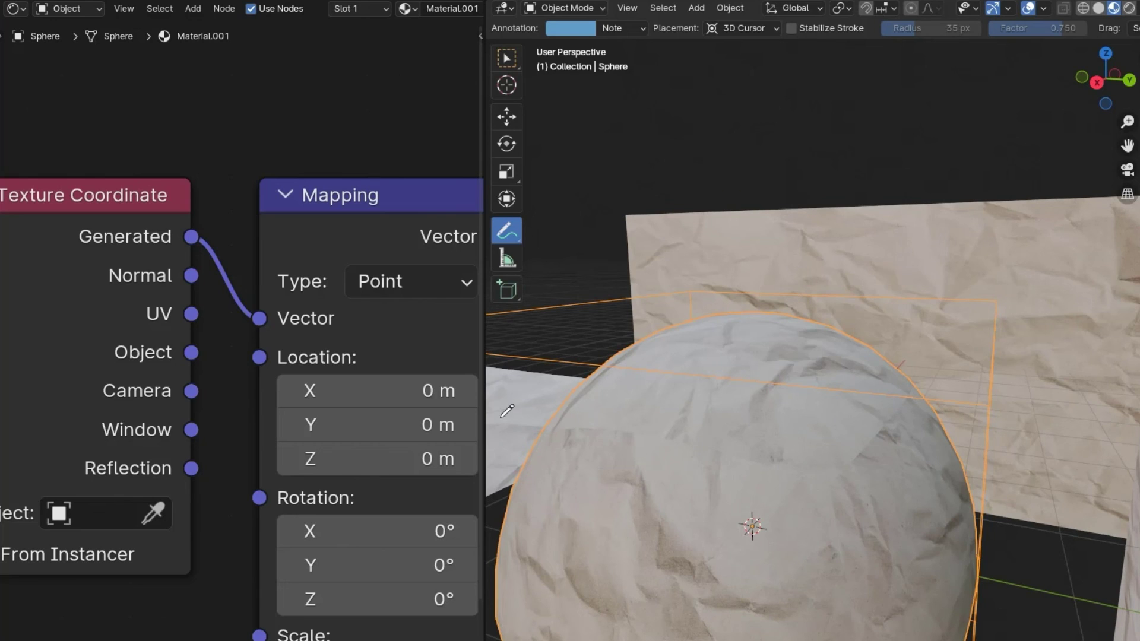
- Try different Blend amounts on the sphere's box-projected paper texture, ending at 0.058, and undo the circle annotation on the sphere
{"action": "middle_click_drag", "start_coordinate": [402, 364], "coordinate": [114, 365]}
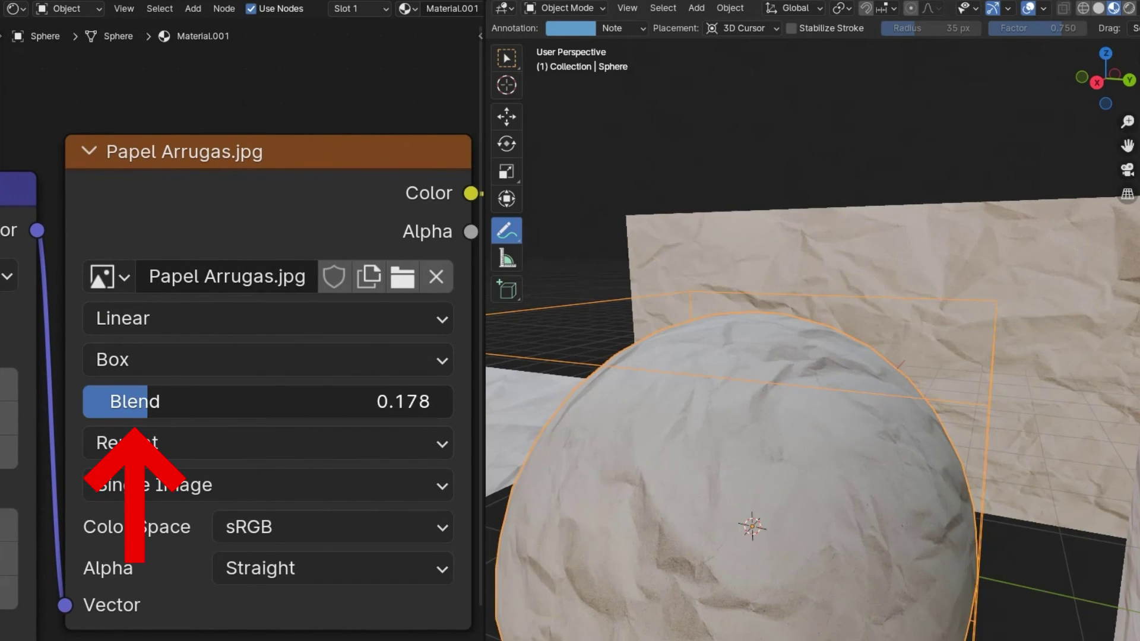
{"action": "left_click_drag", "start_coordinate": [143, 402], "coordinate": [77, 402]}
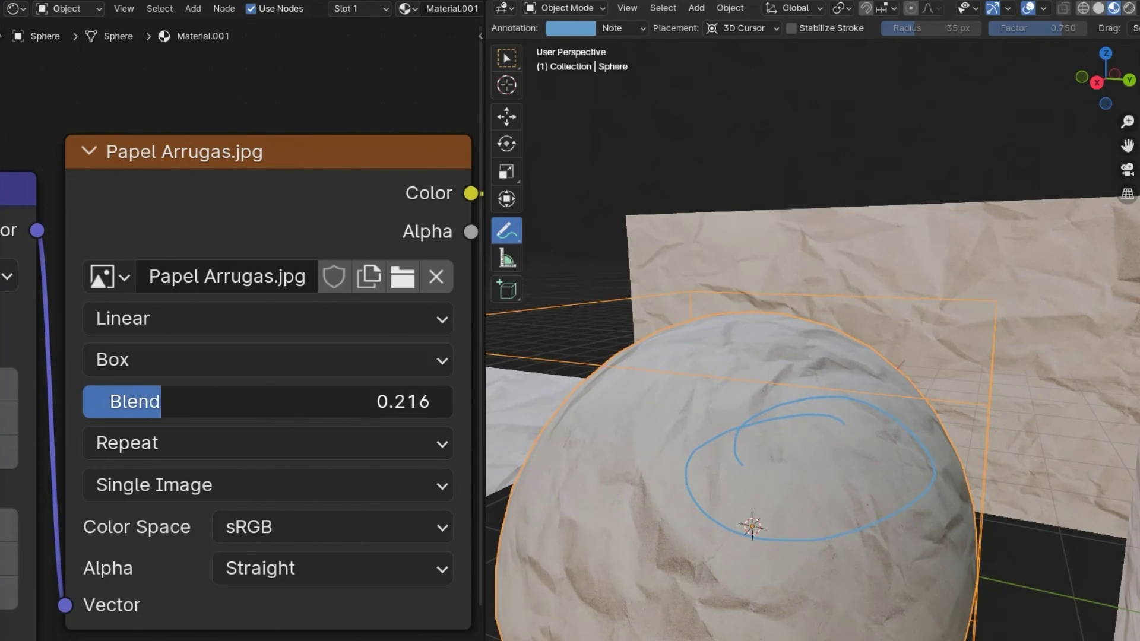
{"action": "left_click_drag", "start_coordinate": [161, 402], "coordinate": [104, 402]}
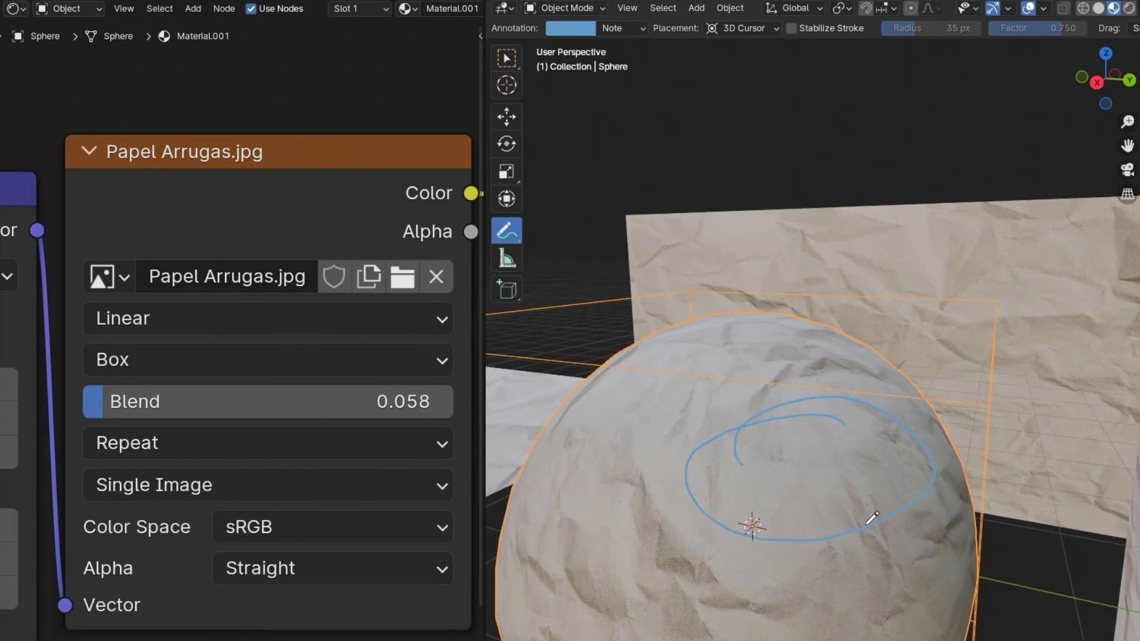
{"action": "scroll", "coordinate": [870, 522], "scroll_direction": "up", "scroll_amount": 2}
{"action": "key", "text": "ctrl+z"}
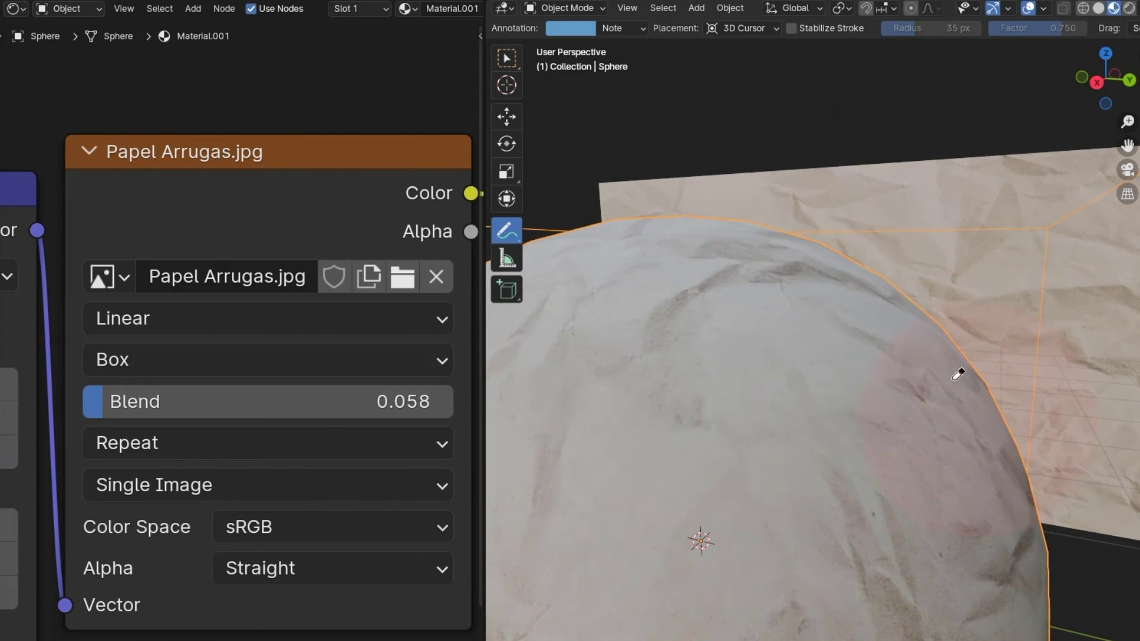
- Set the Papel Arrugas.jpg Blend to 0 and compare Flat projection with Box on the sphere, ending on Box
{"action": "scroll", "coordinate": [898, 505], "scroll_direction": "up", "scroll_amount": 4}
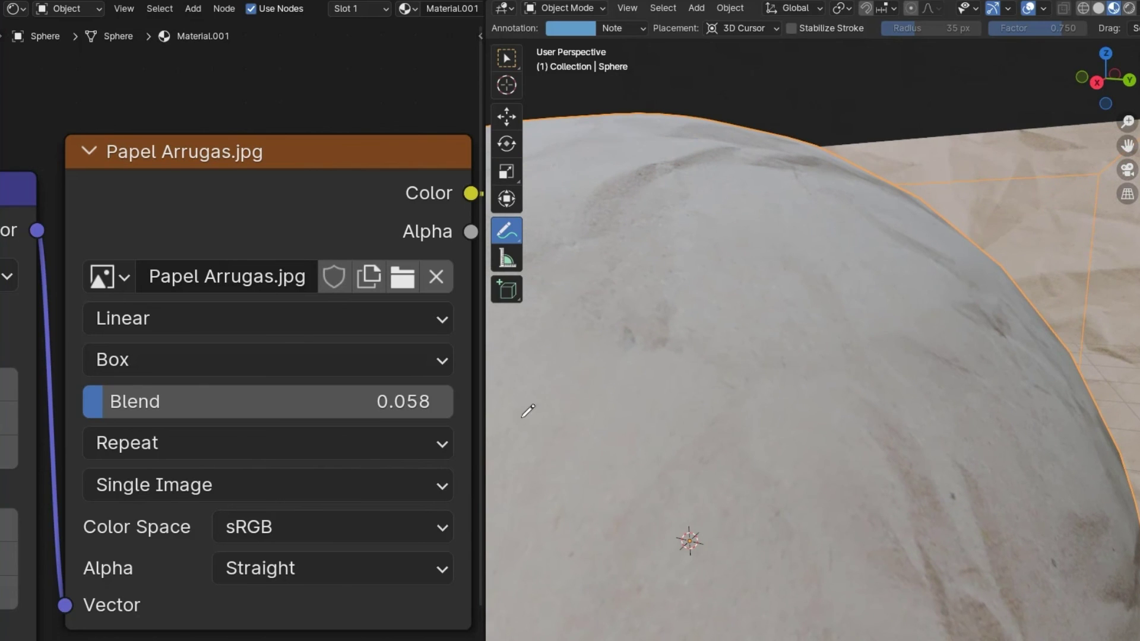
{"action": "left_click_drag", "start_coordinate": [335, 405], "coordinate": [309, 404]}
{"action": "left_click_drag", "start_coordinate": [382, 405], "coordinate": [309, 404]}
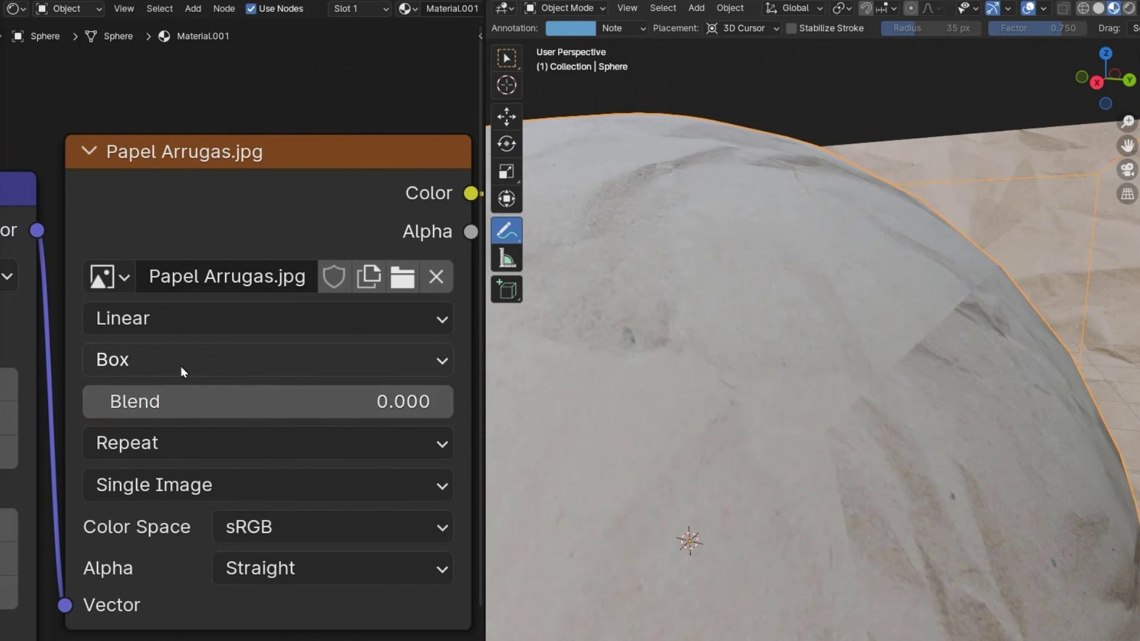
{"action": "left_click", "coordinate": [180, 366]}
{"action": "left_click", "coordinate": [138, 439]}
{"action": "left_click", "coordinate": [175, 372]}
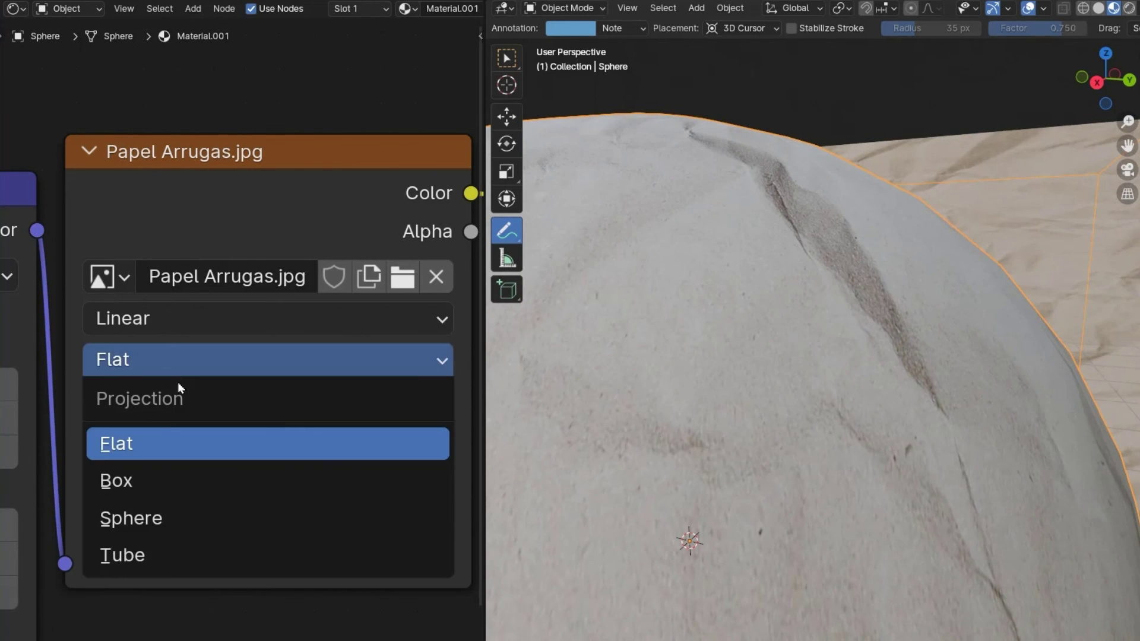
{"action": "left_click", "coordinate": [157, 475]}
- Raise the Blend of the box-projected Papel Arrugas.jpg image to 0.133 as a test and settle it at 0.046
{"action": "left_click_drag", "start_coordinate": [169, 413], "coordinate": [177, 410]}
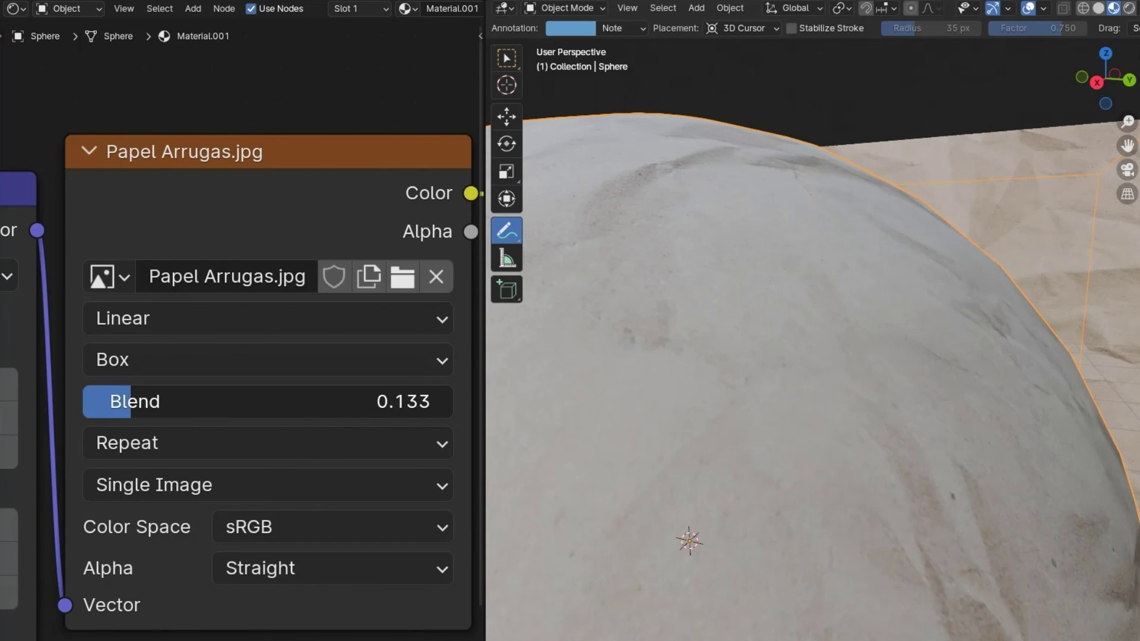
{"action": "scroll", "coordinate": [680, 439], "scroll_direction": "down", "scroll_amount": 8}
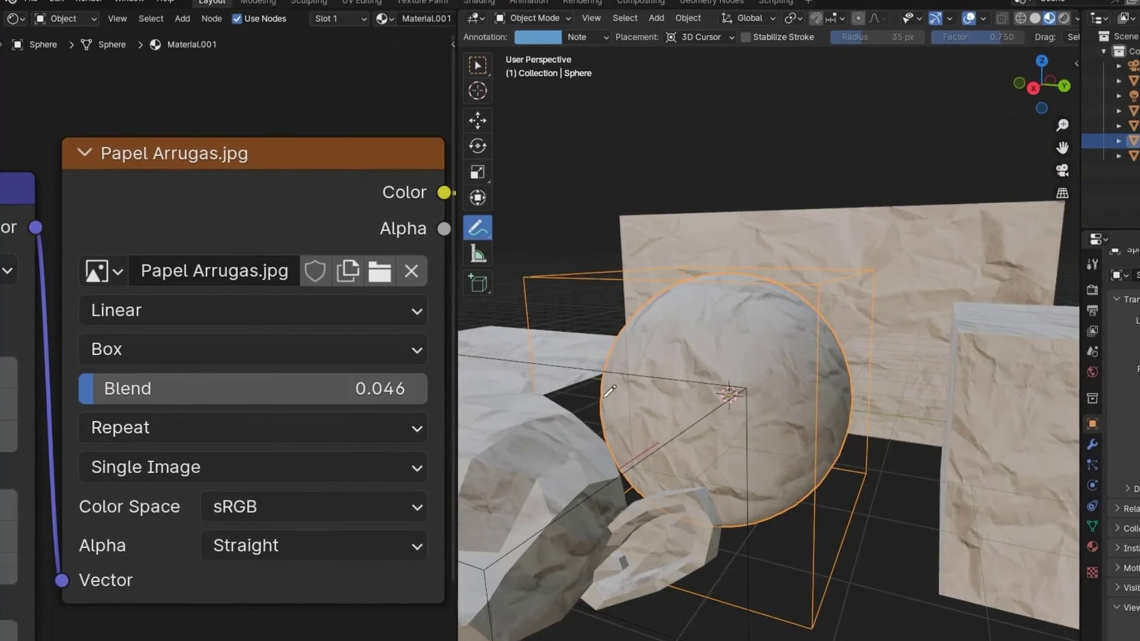
{"action": "middle_click_drag", "start_coordinate": [605, 398], "coordinate": [656, 417]}
{"action": "scroll", "coordinate": [659, 417], "scroll_direction": "down", "scroll_amount": 6}
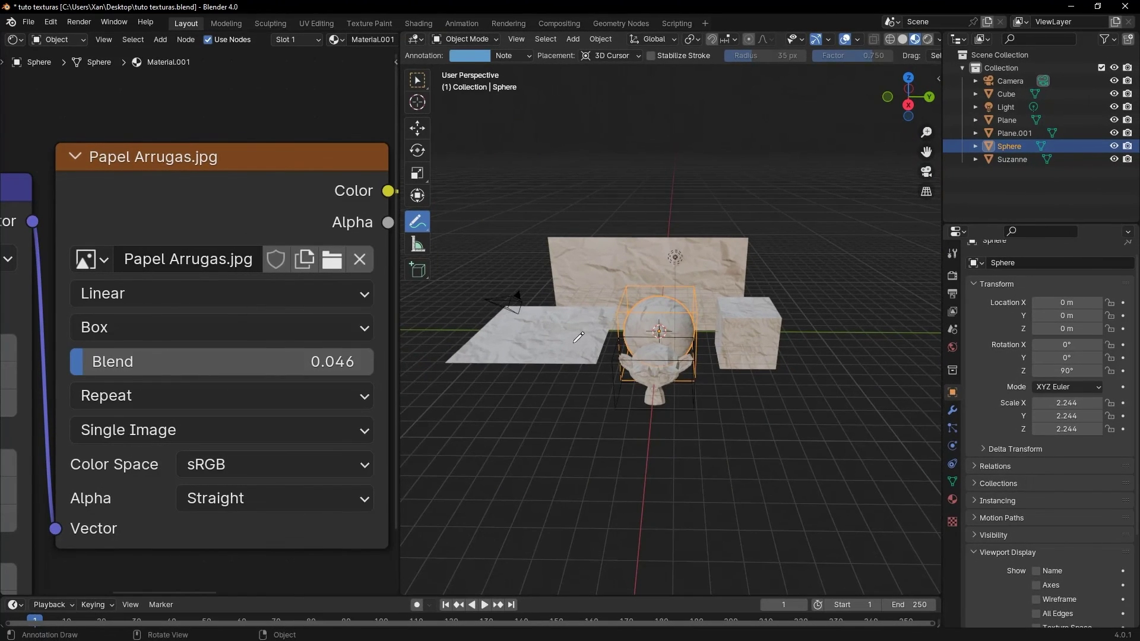
{"action": "middle_click_drag", "start_coordinate": [665, 347], "coordinate": [667, 364]}
{"action": "scroll", "coordinate": [218, 313], "scroll_direction": "down", "scroll_amount": 7}
{"action": "middle_click_drag", "start_coordinate": [166, 305], "coordinate": [361, 307]}
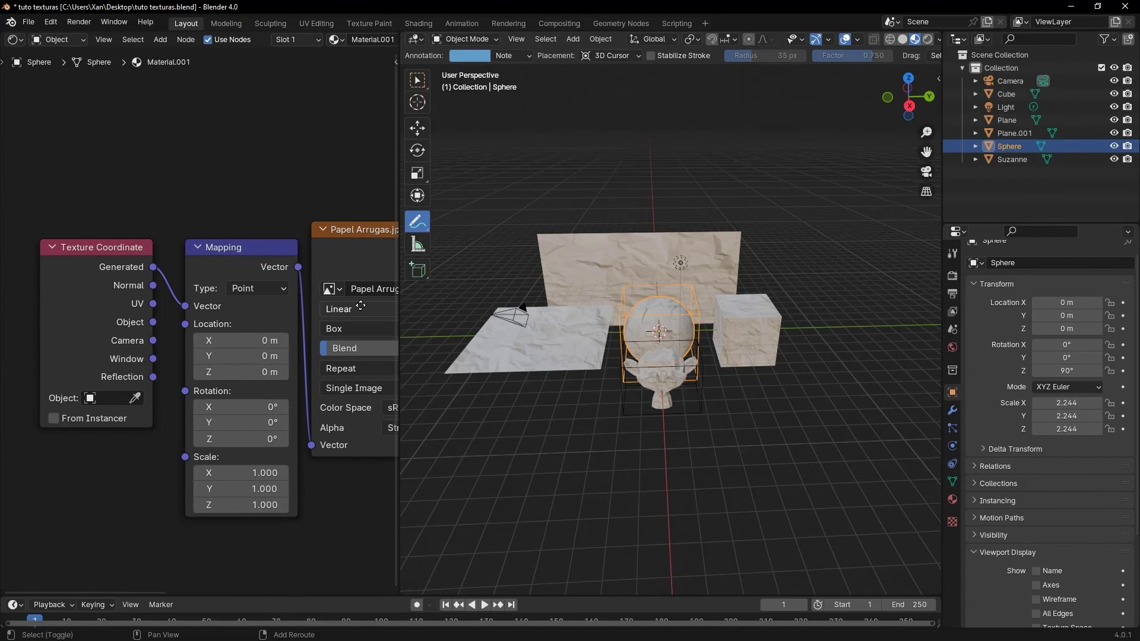